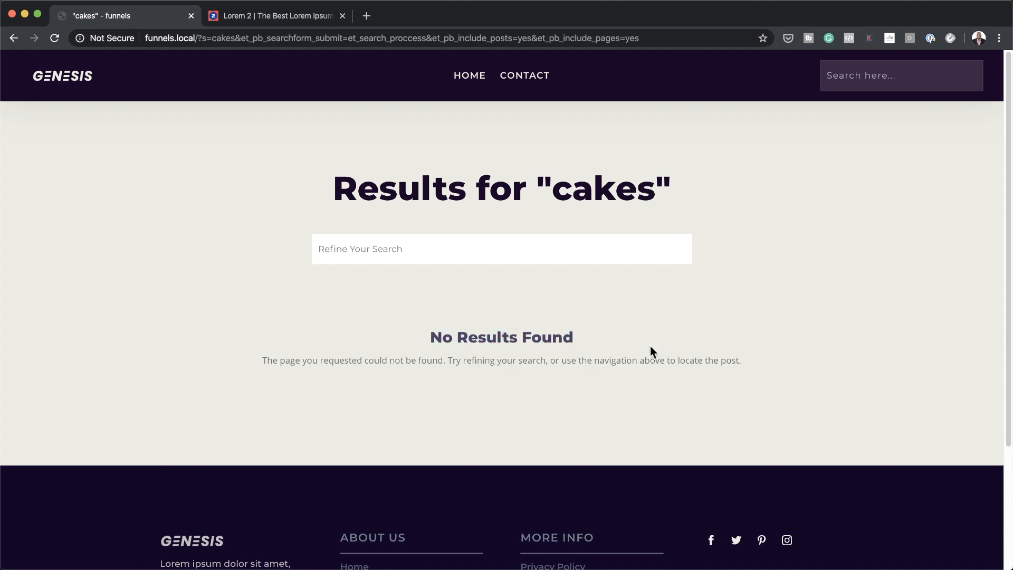
Edit the browser address to go to the site's WordPress admin
scroll(677, 407, "down", 3)
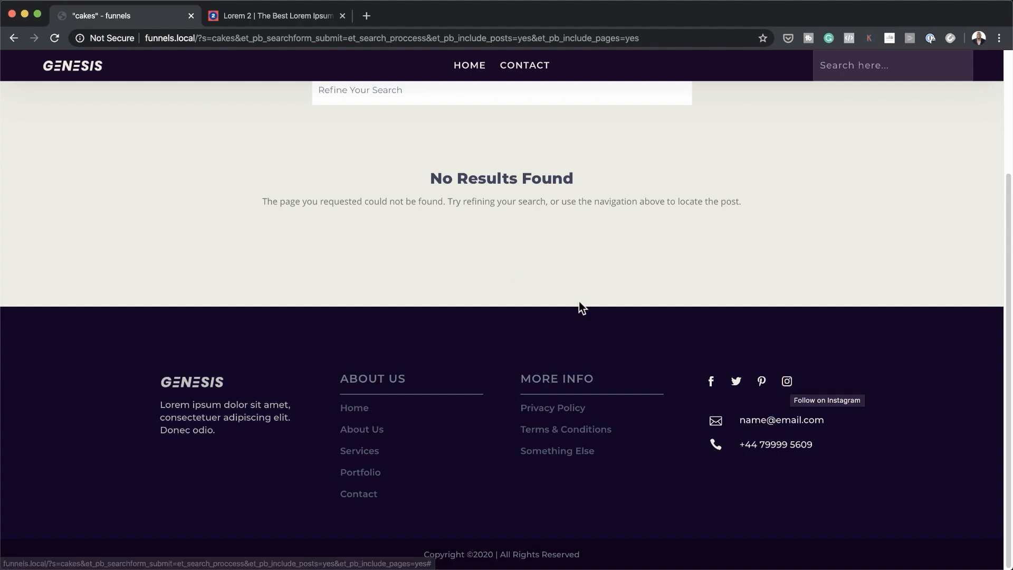
scroll(649, 316, "up", 3)
left_click_drag(197, 38, 660, 37)
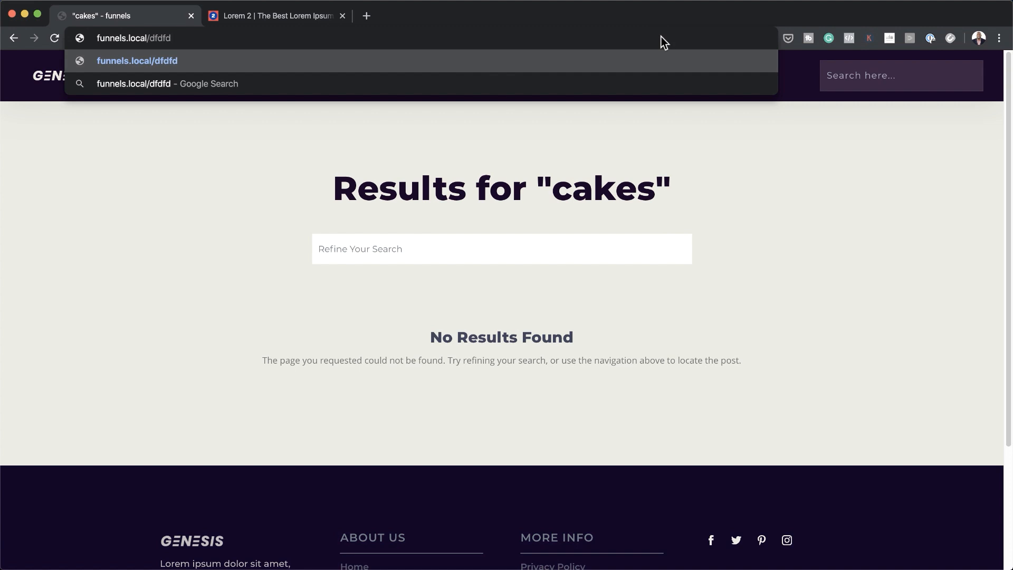
key("Return")
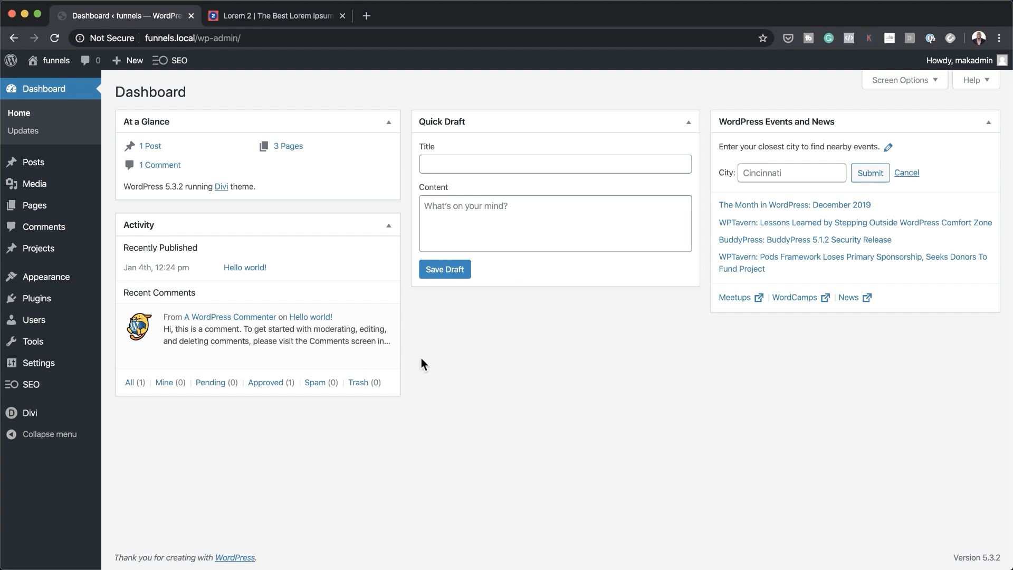
From All Pages, edit the Home page and switch it to the Divi visual builder
mouse_move(61, 213)
left_click(126, 206)
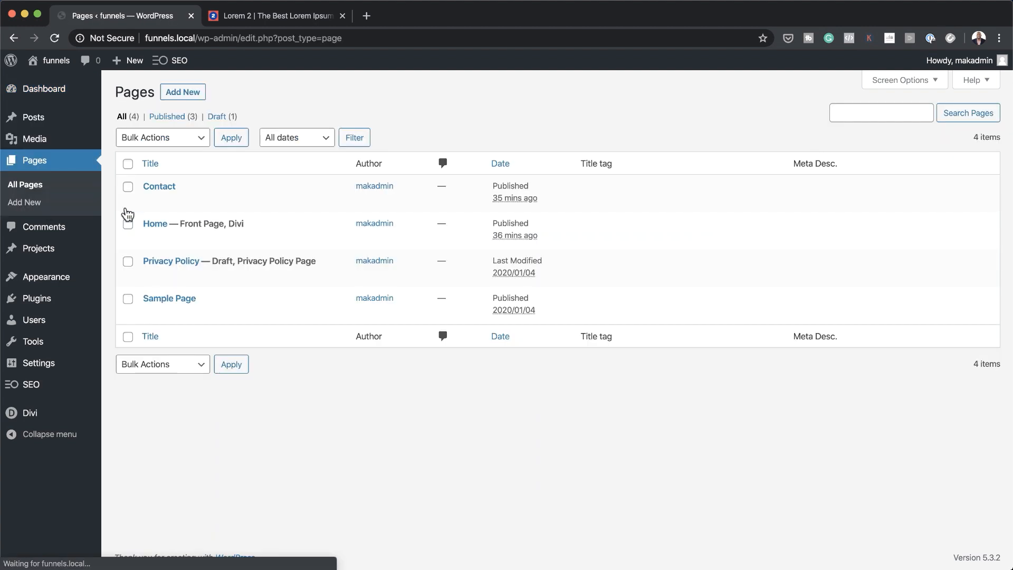
mouse_move(198, 217)
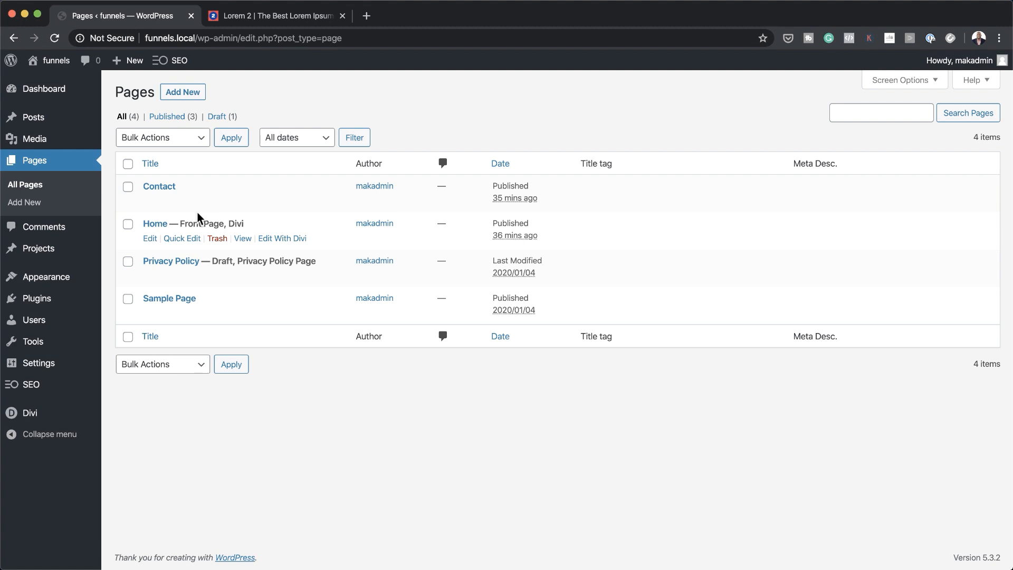
left_click(151, 240)
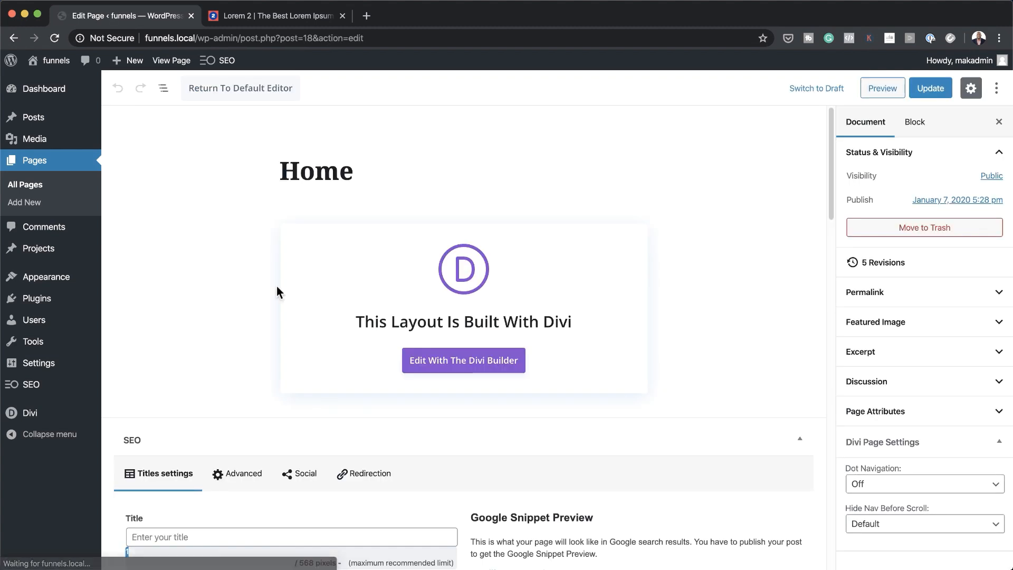
left_click(460, 362)
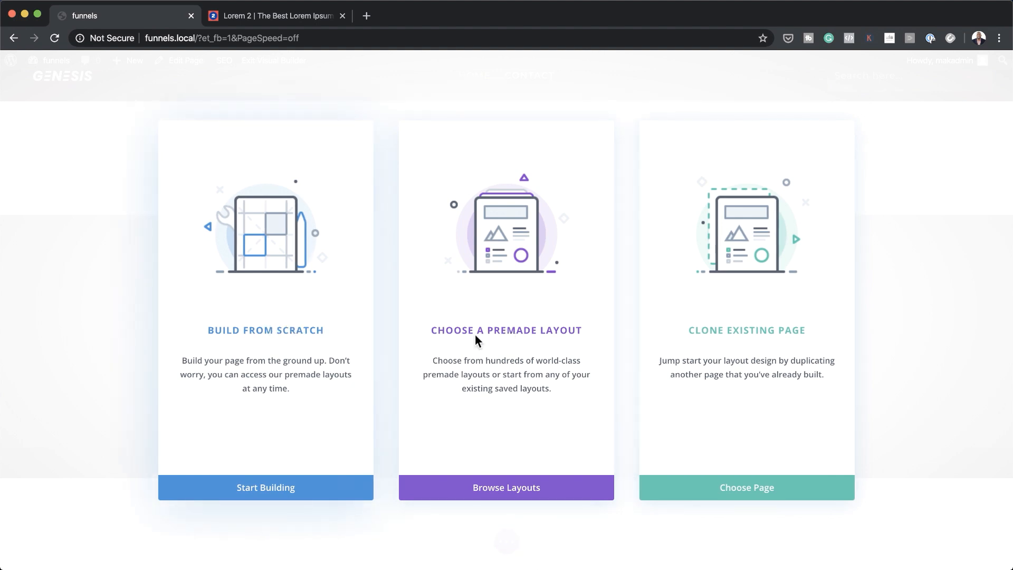
Browse premade layouts, open the Photo Marketplace pack, and import its Seller page layout
left_click(532, 332)
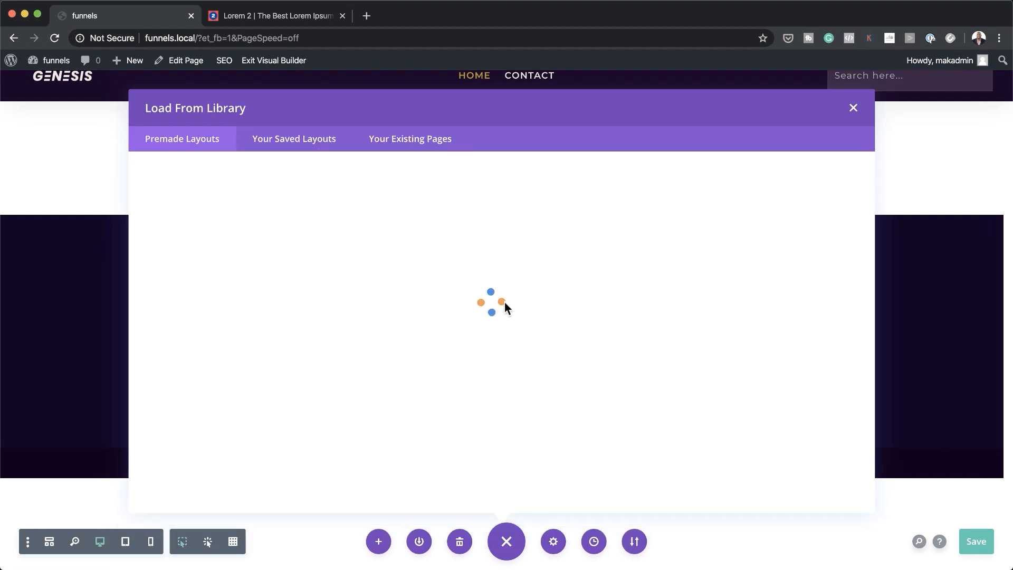
scroll(613, 375, "down", 3)
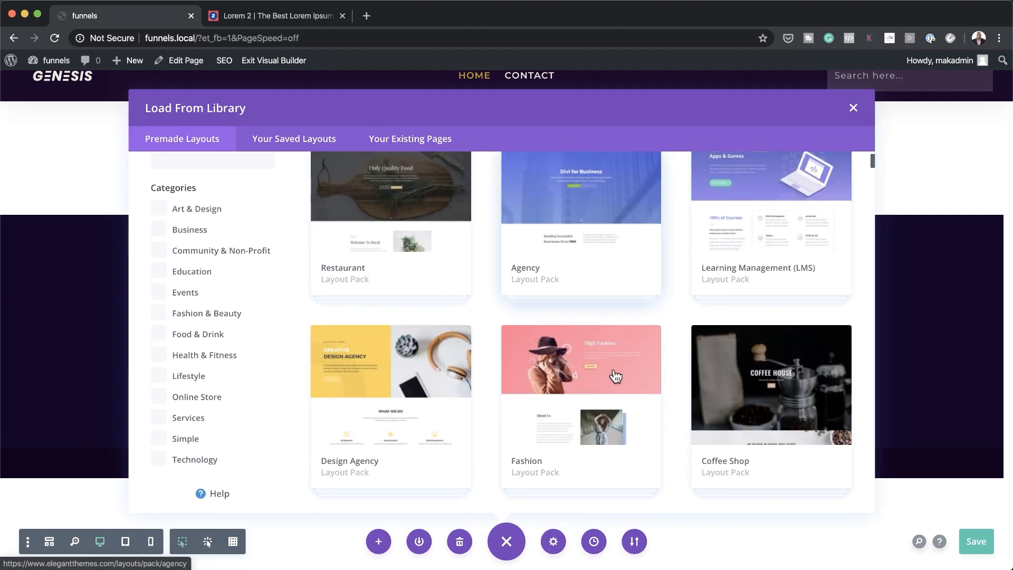
scroll(615, 375, "down", 6)
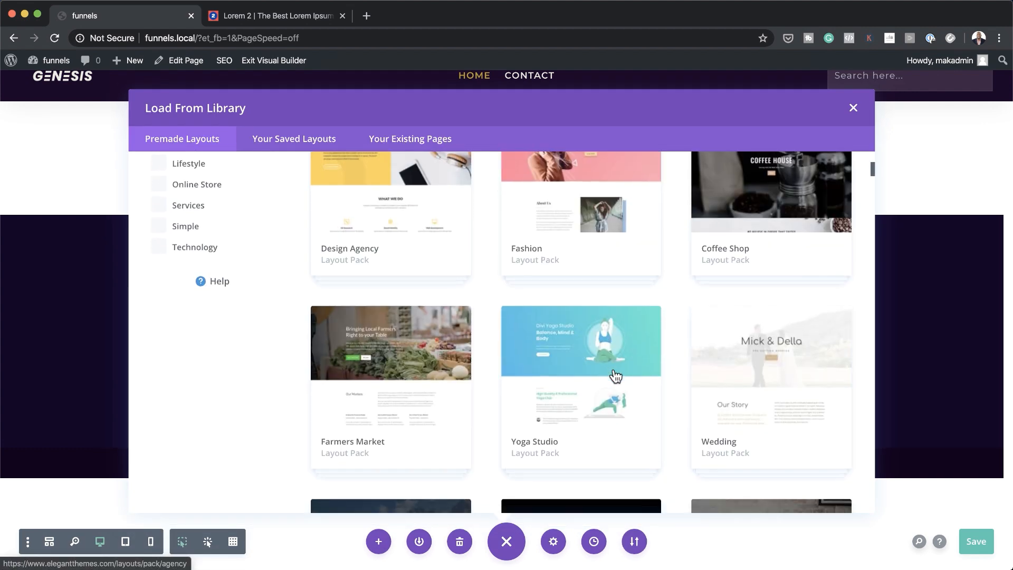
scroll(615, 376, "down", 6)
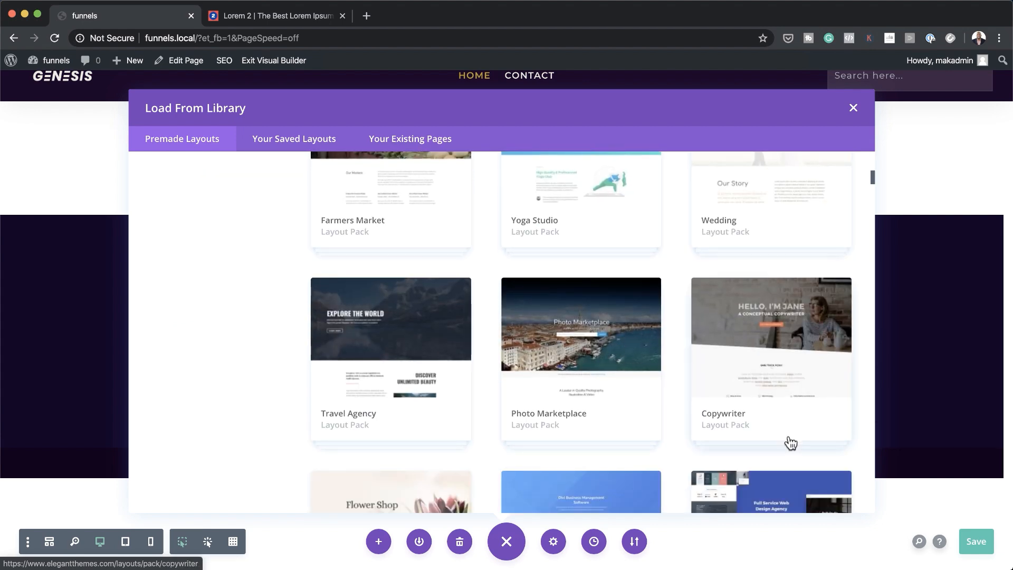
scroll(791, 440, "down", 3)
scroll(791, 442, "up", 3)
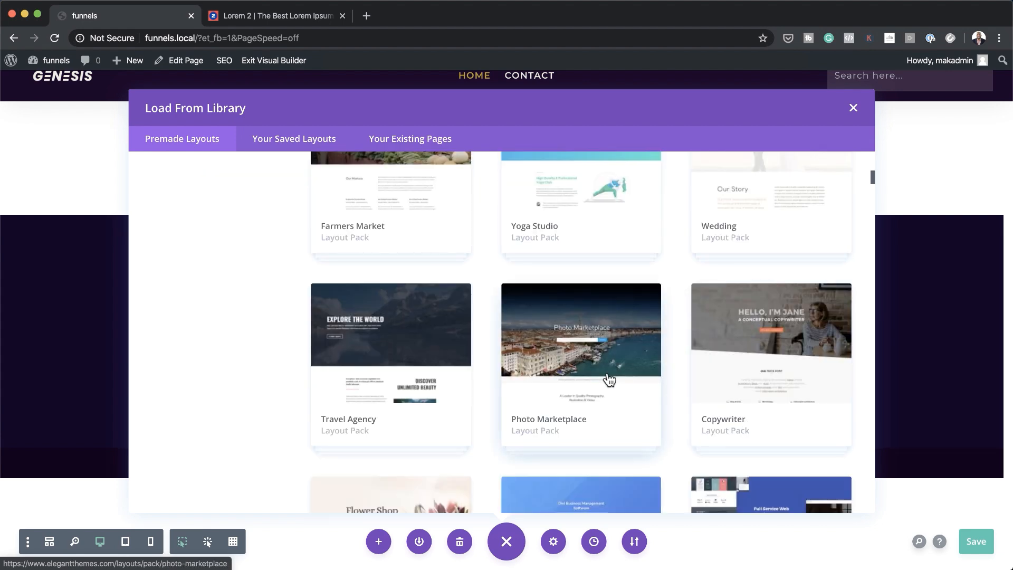
left_click(610, 379)
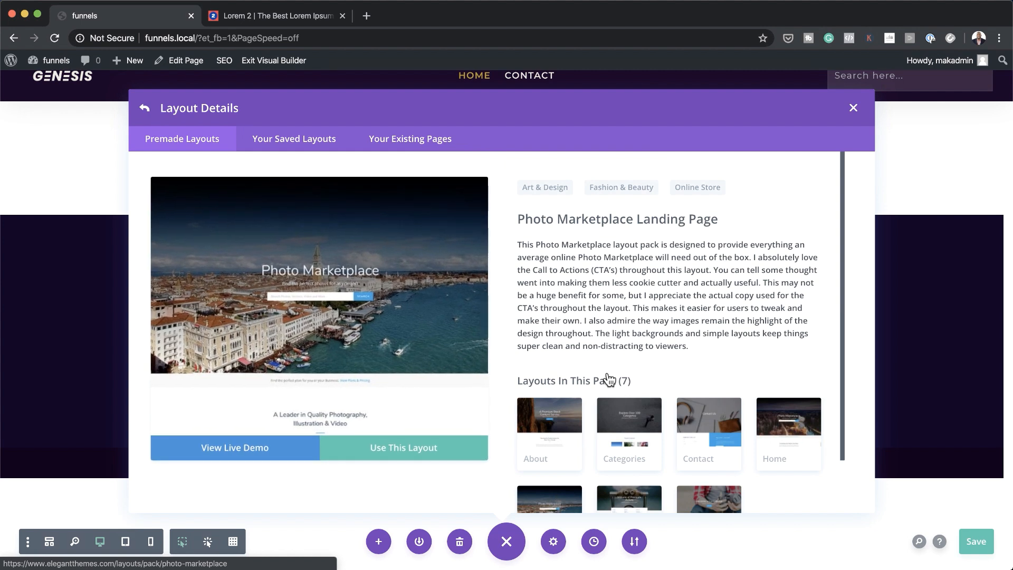
scroll(706, 425, "down", 2)
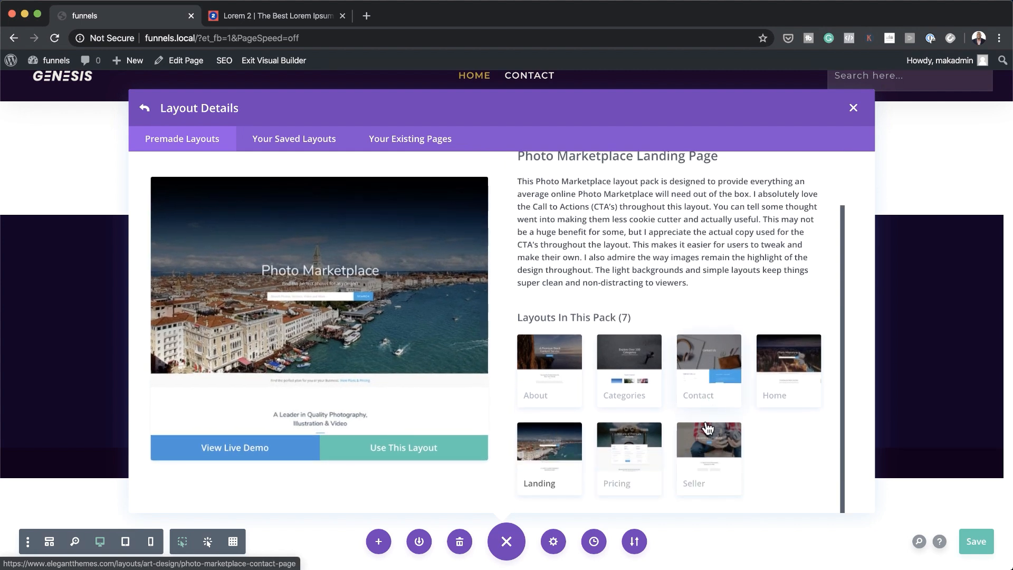
left_click(718, 439)
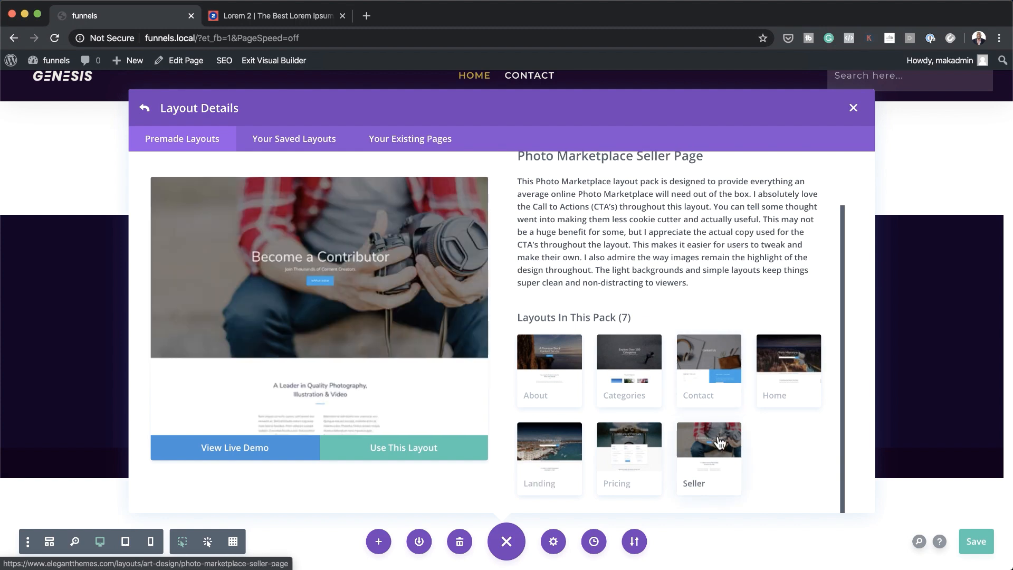
left_click(403, 451)
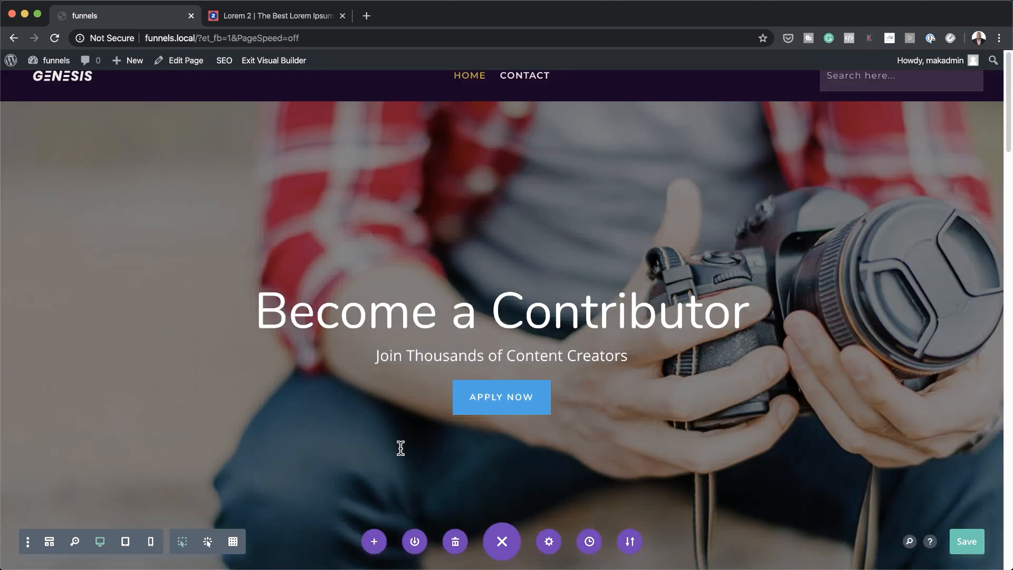
scroll(803, 380, "down", 5)
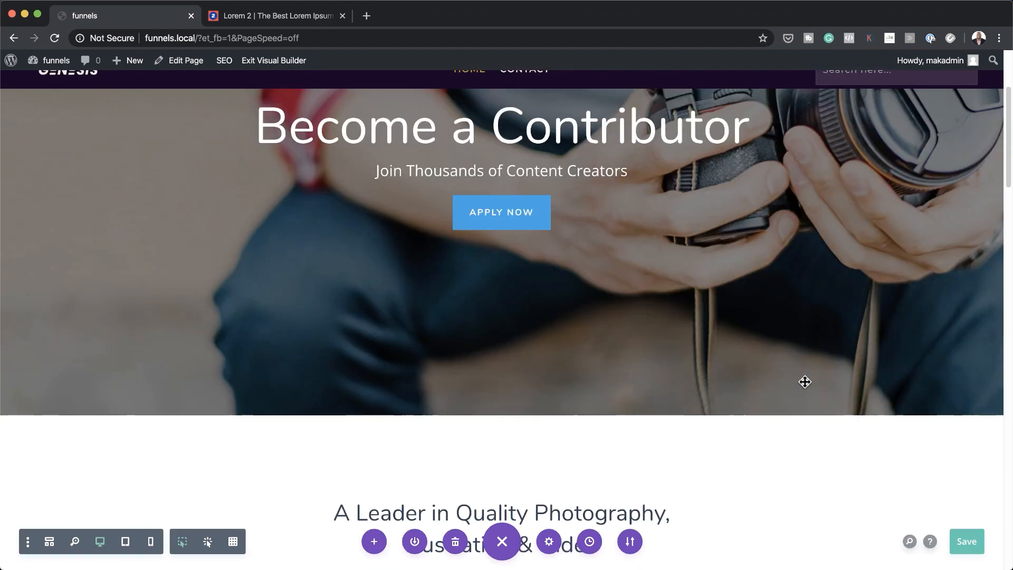
scroll(805, 382, "down", 15)
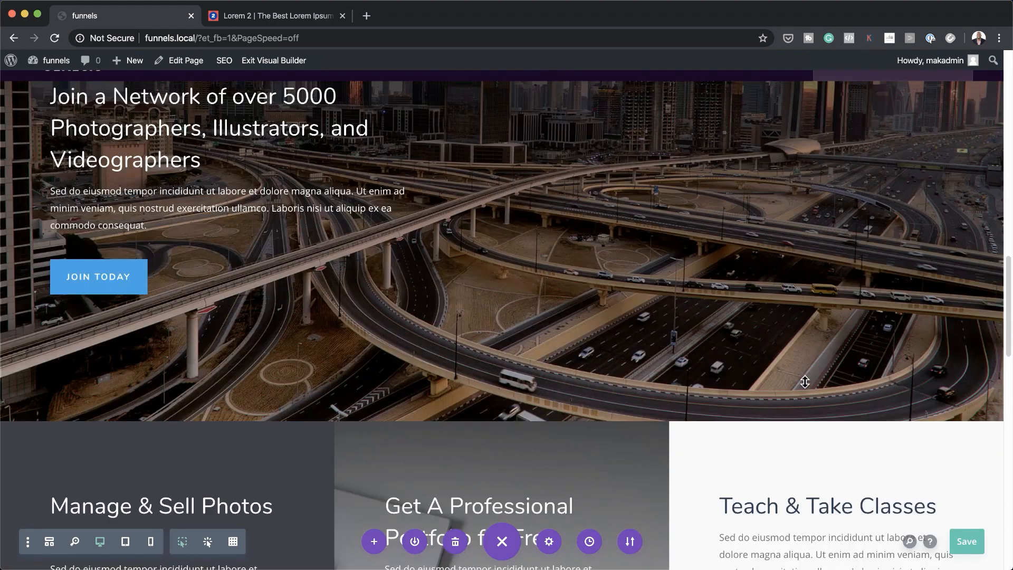
scroll(805, 382, "down", 15)
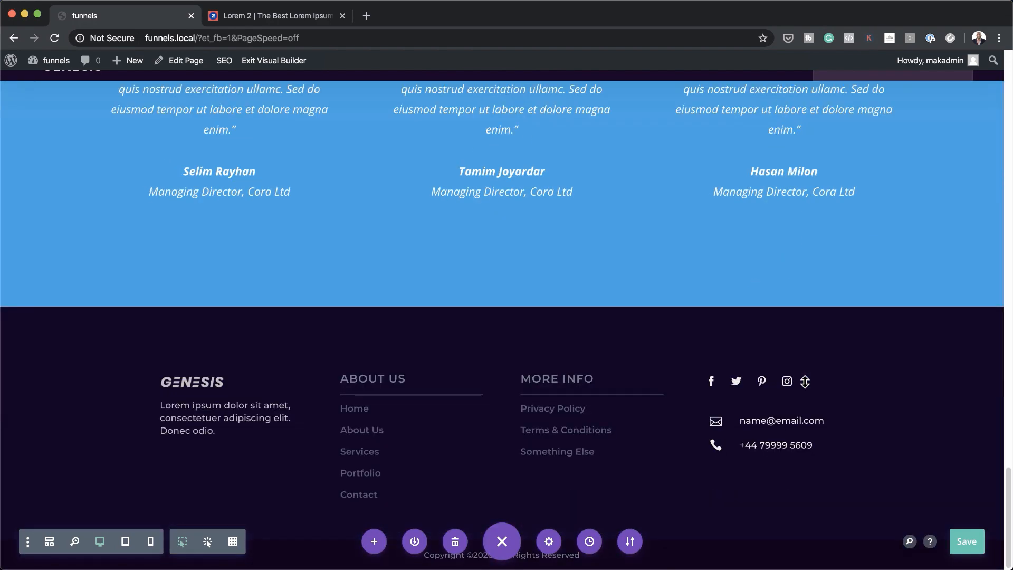
scroll(805, 381, "up", 20)
scroll(805, 382, "up", 20)
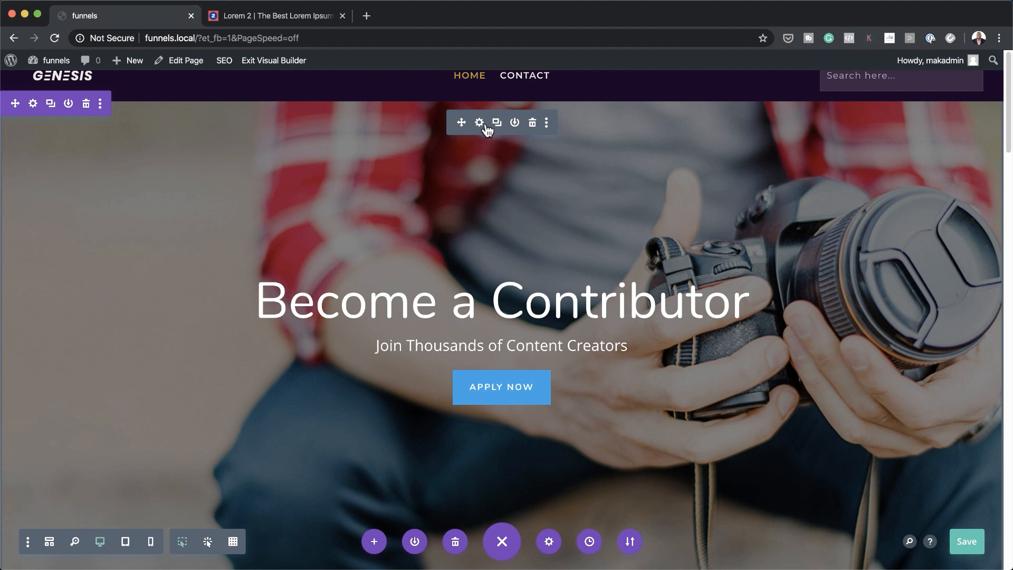
left_click(33, 104)
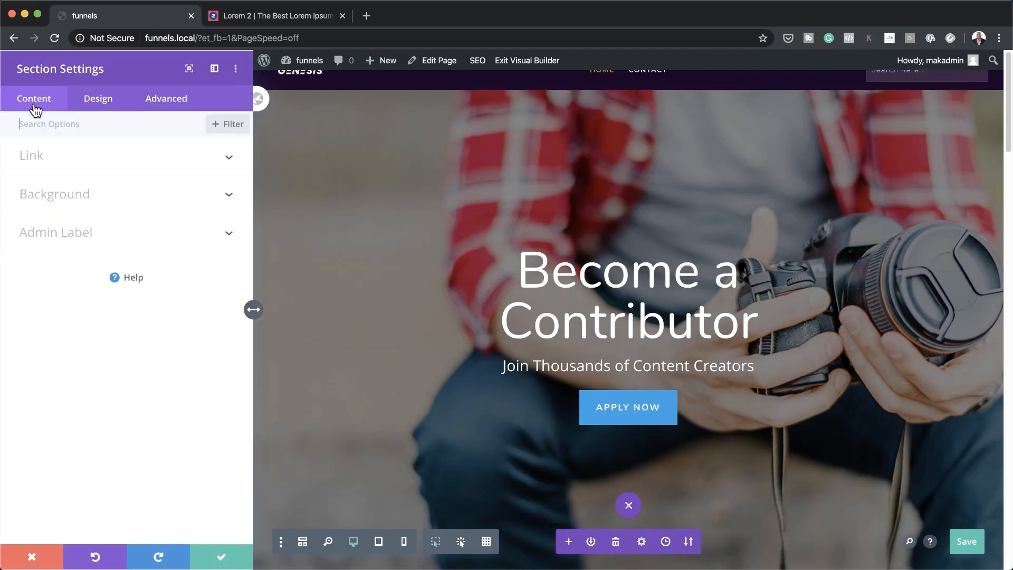
left_click(235, 130)
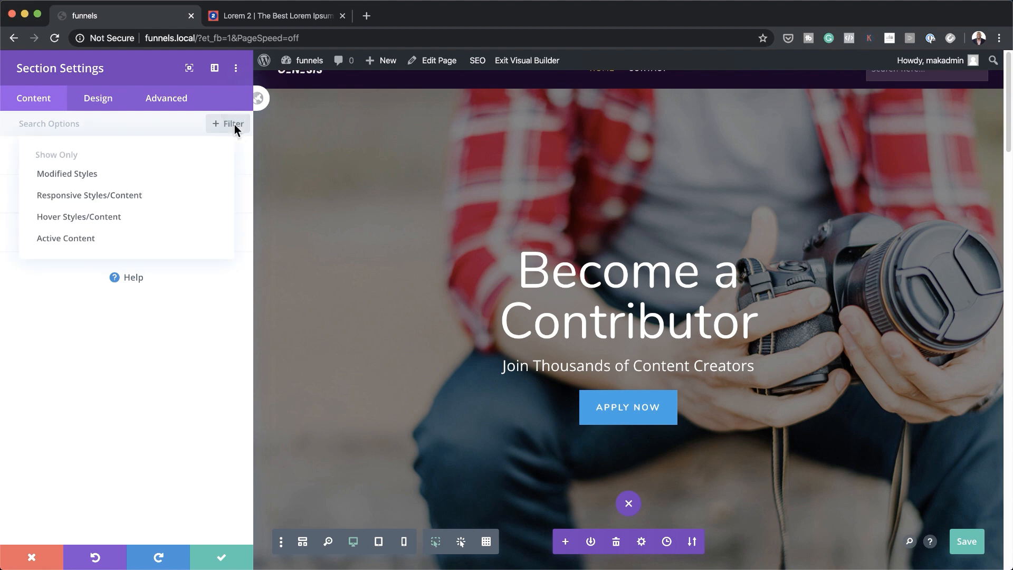
left_click(140, 176)
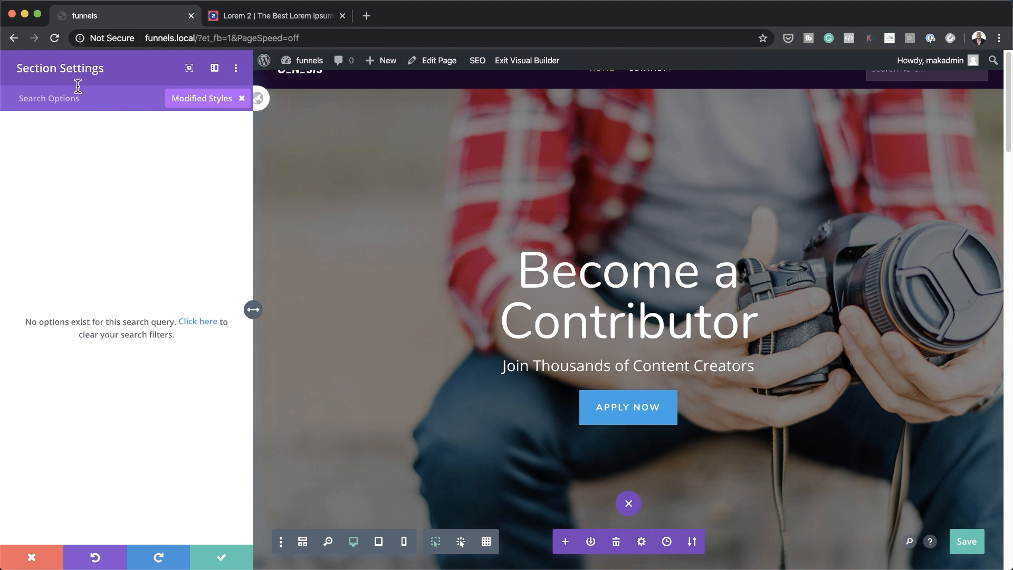
left_click(241, 98)
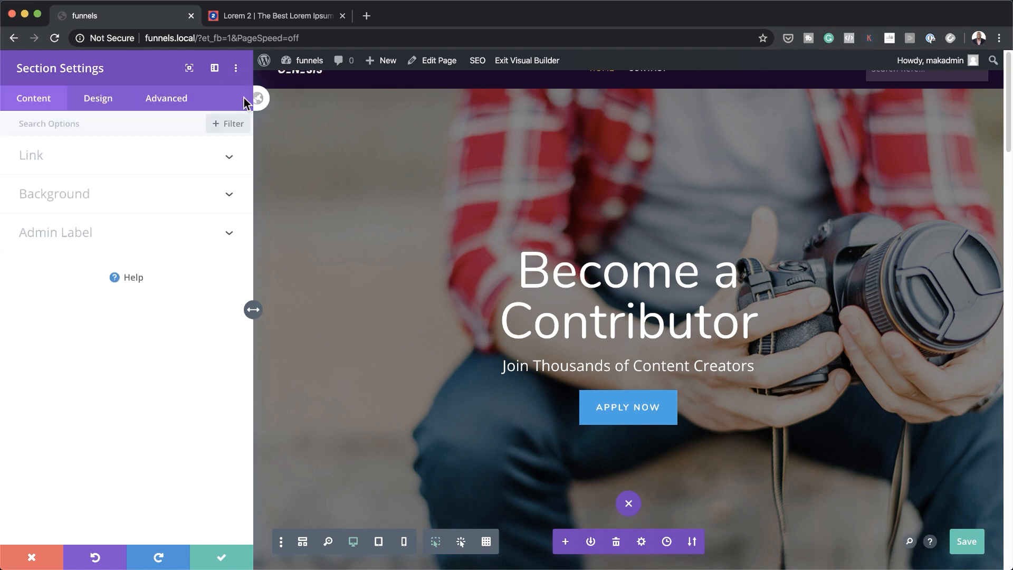
left_click(94, 191)
left_click(100, 244)
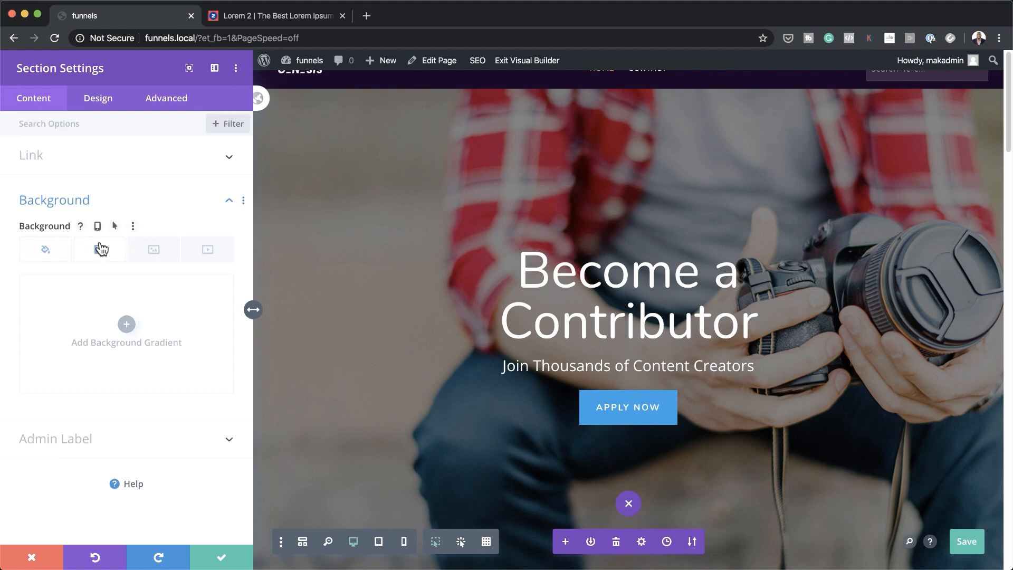
left_click(164, 256)
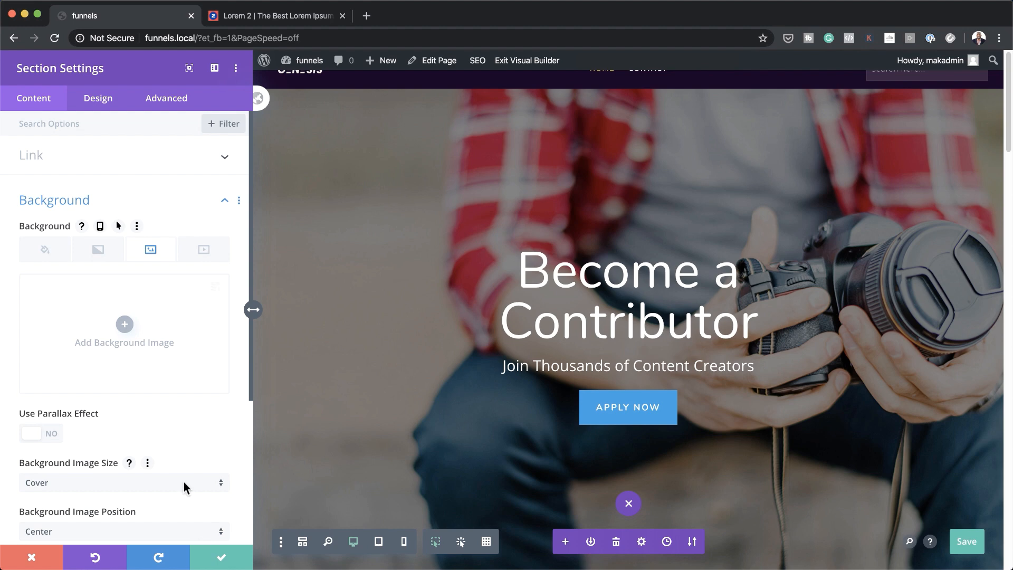
left_click(32, 556)
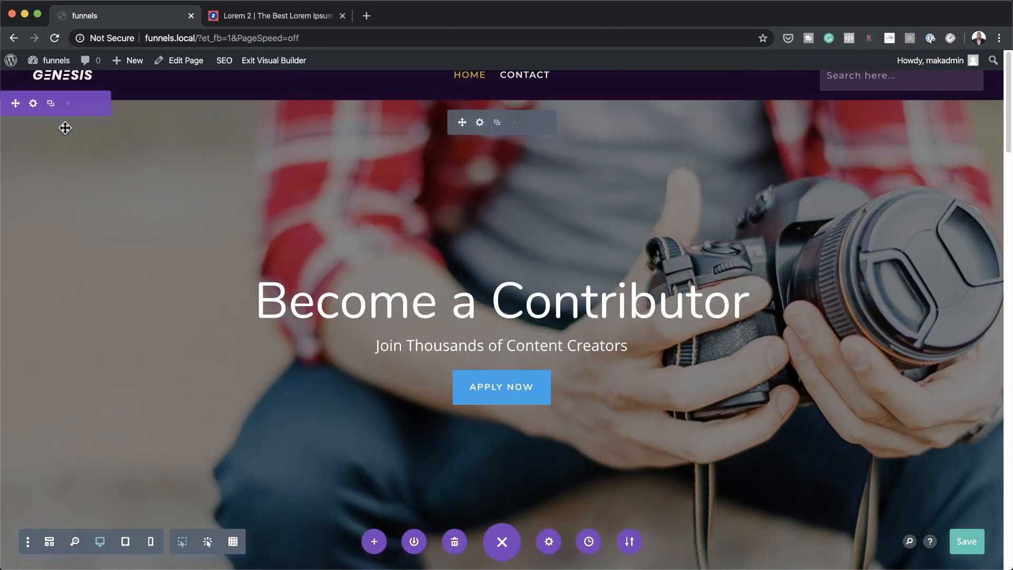
In the hero header's settings, show only modified styles and open the background image chooser
left_click(480, 122)
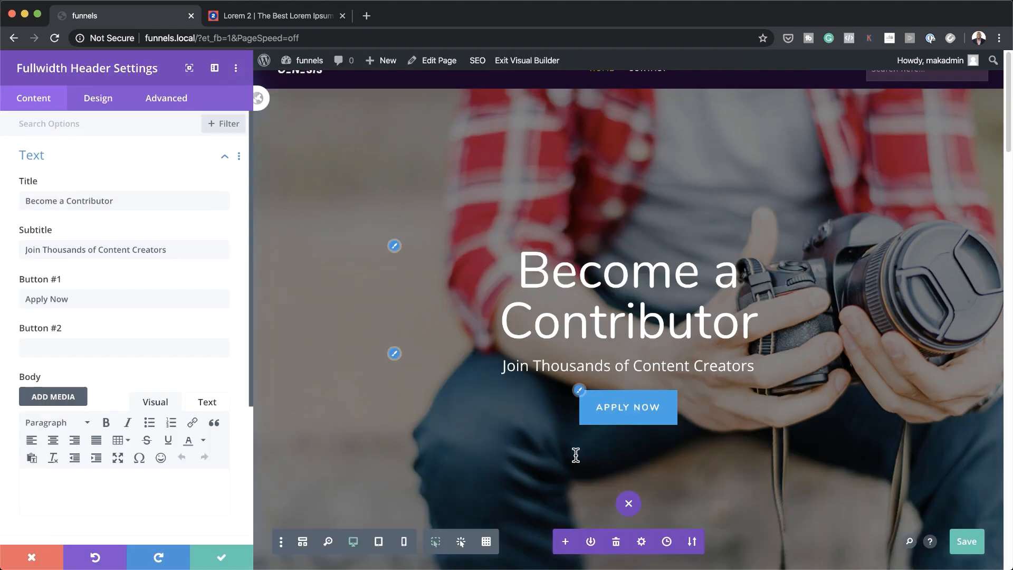
left_click(228, 129)
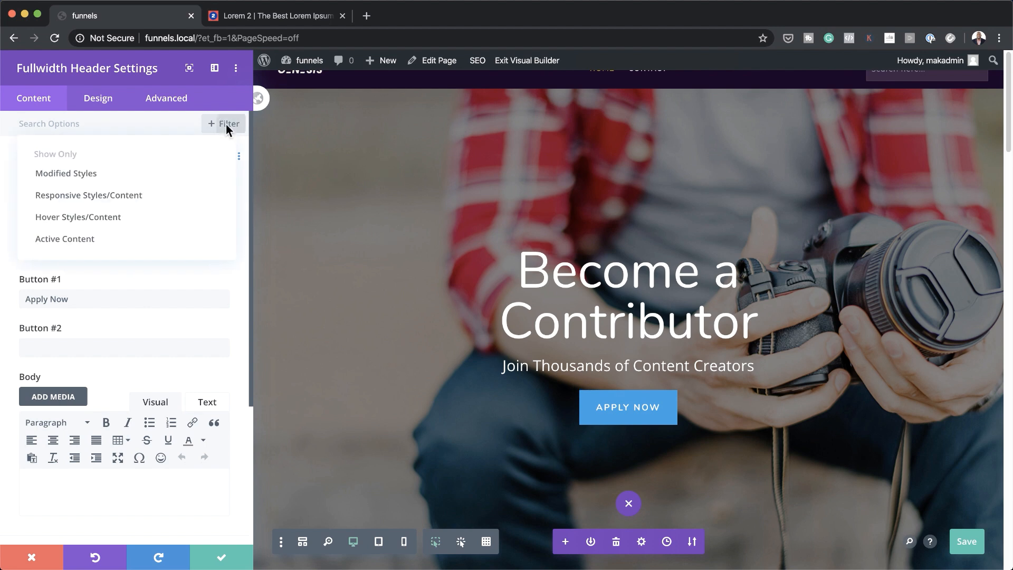
left_click(149, 174)
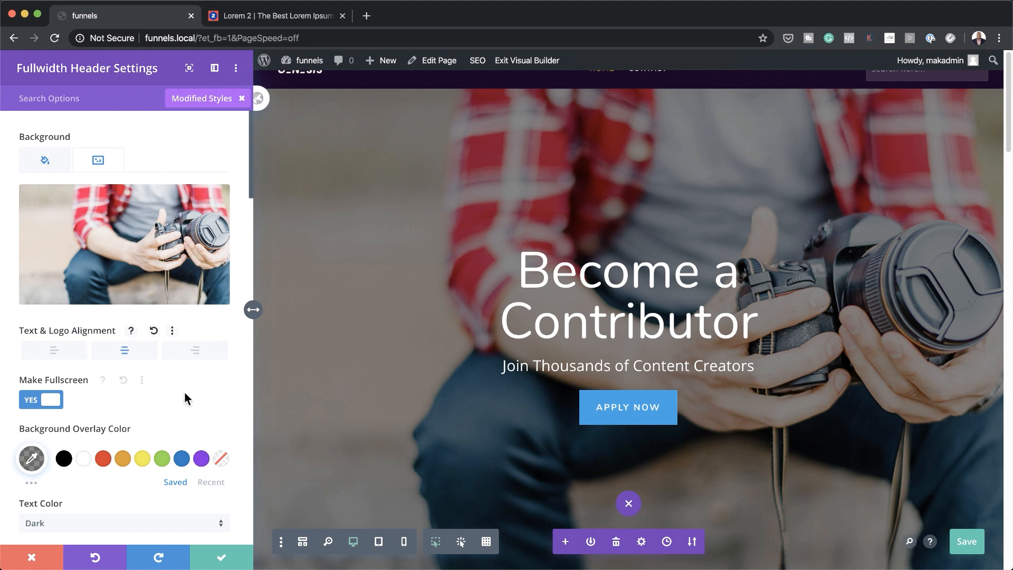
mouse_move(158, 234)
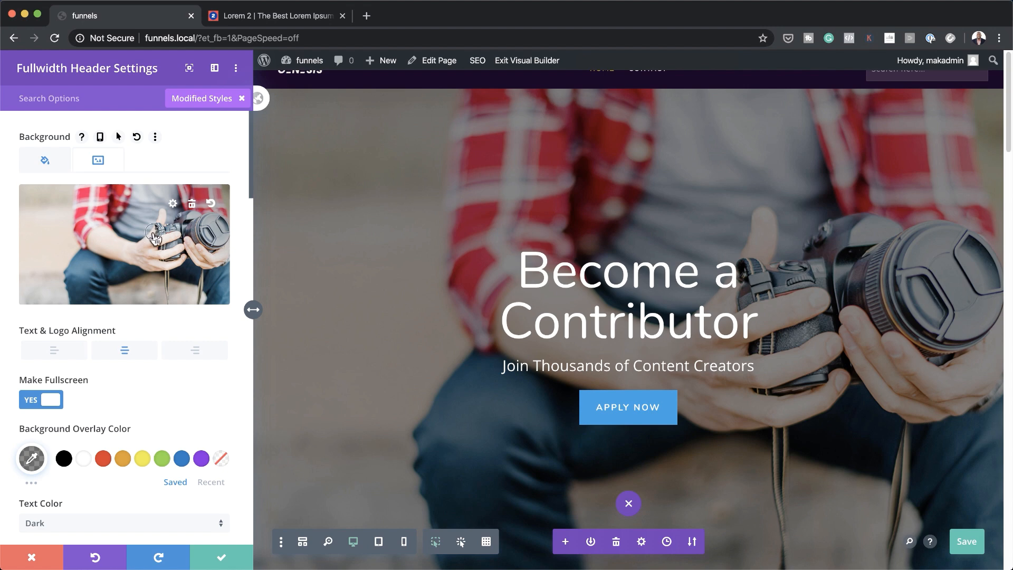
left_click(154, 234)
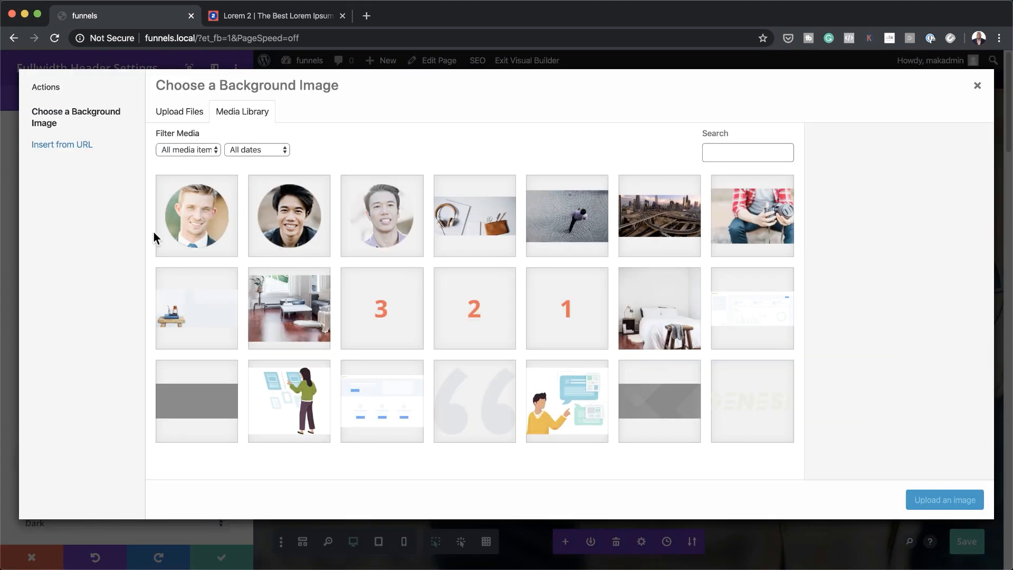
Upload all five images from the Downloads folder to the media library
left_click(195, 113)
left_click(598, 311)
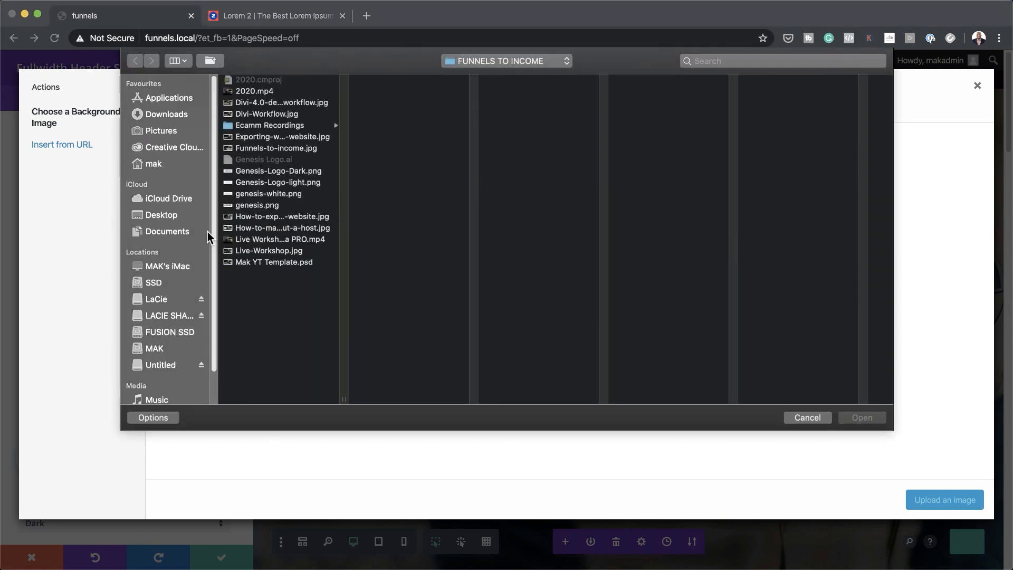
left_click(172, 117)
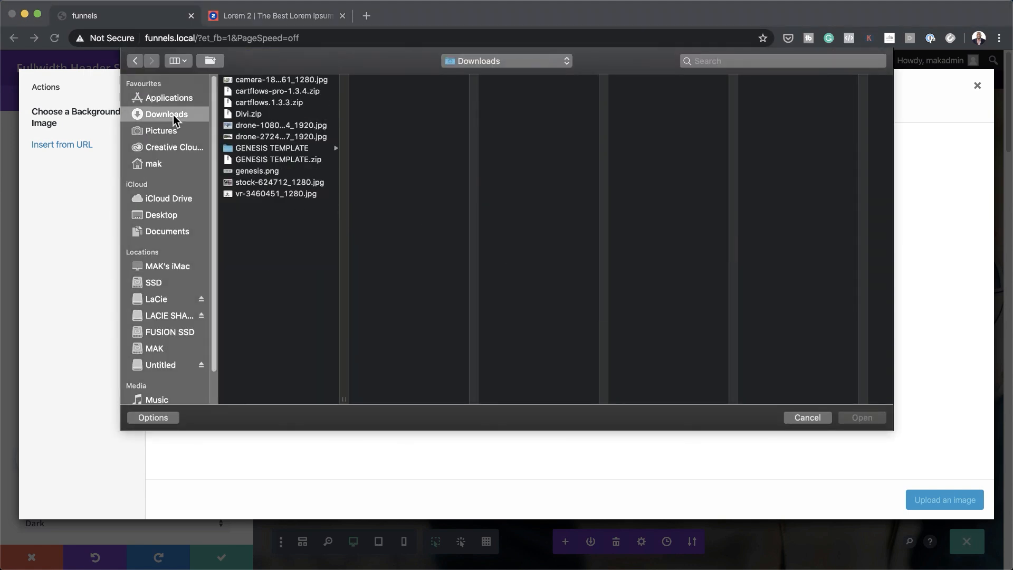
left_click(272, 183)
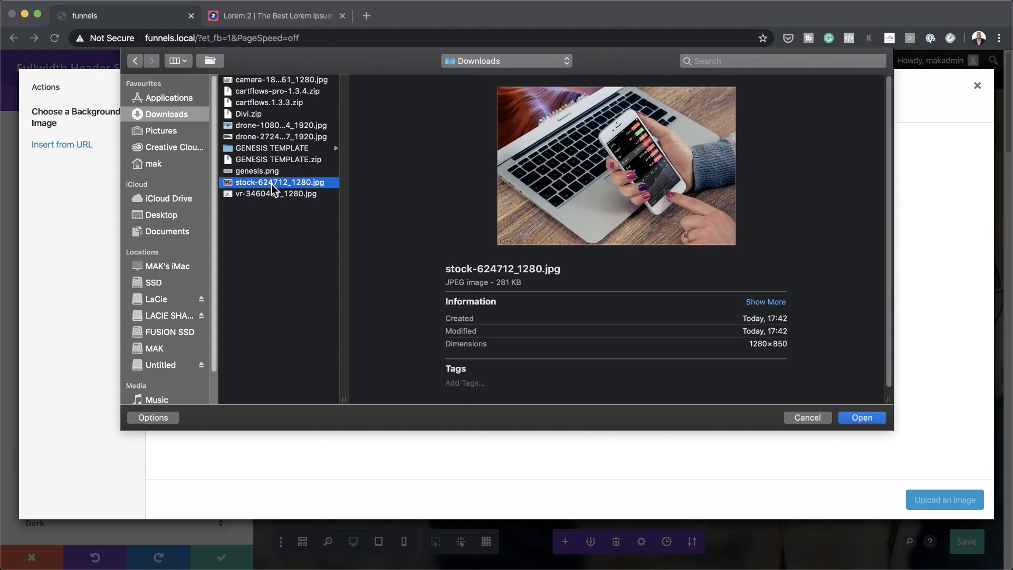
key("super+a")
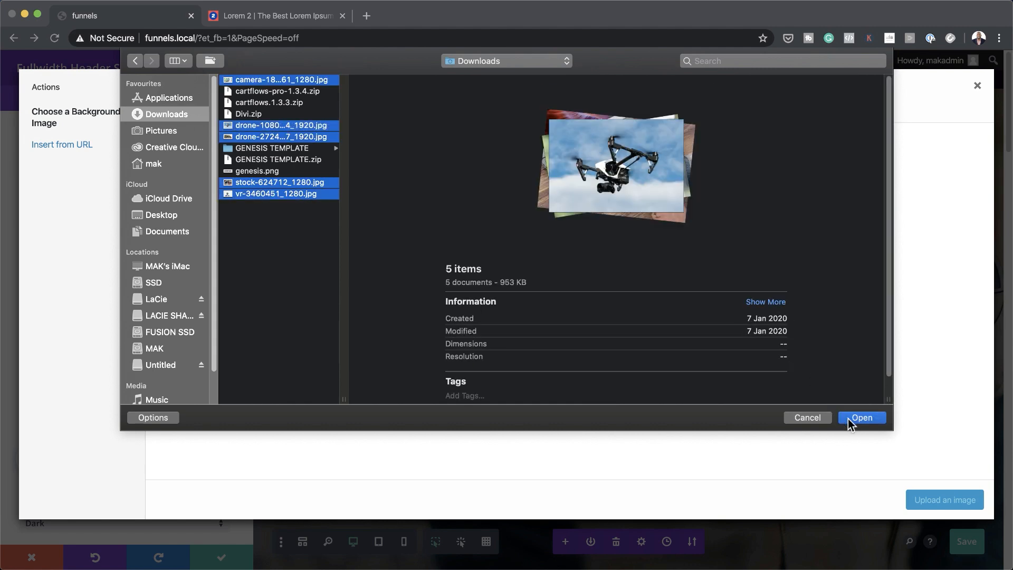
left_click(861, 417)
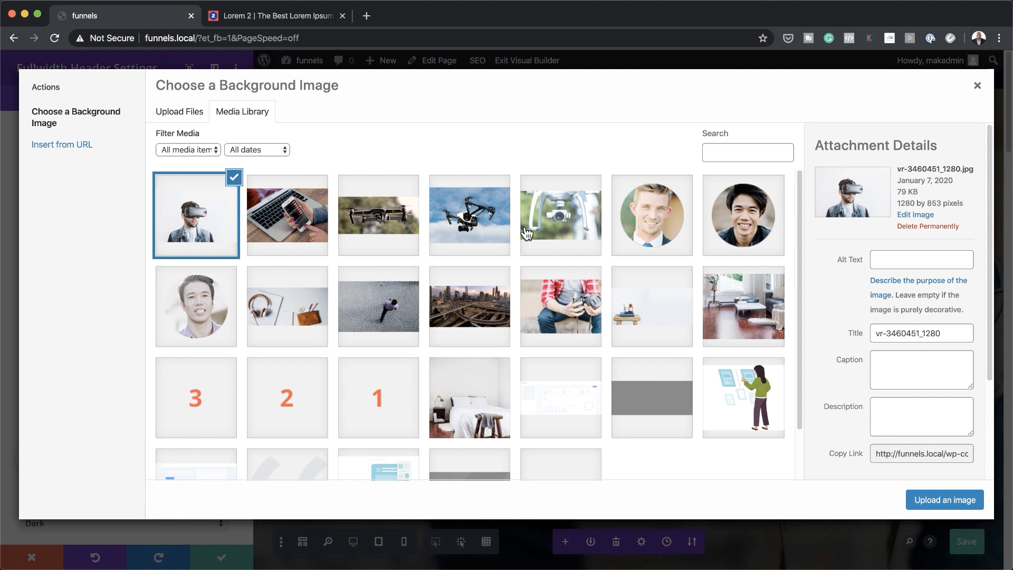
Try drone-1080844_1920.jpg, then the dark Mavic drone photo, as the header background
left_click(485, 234)
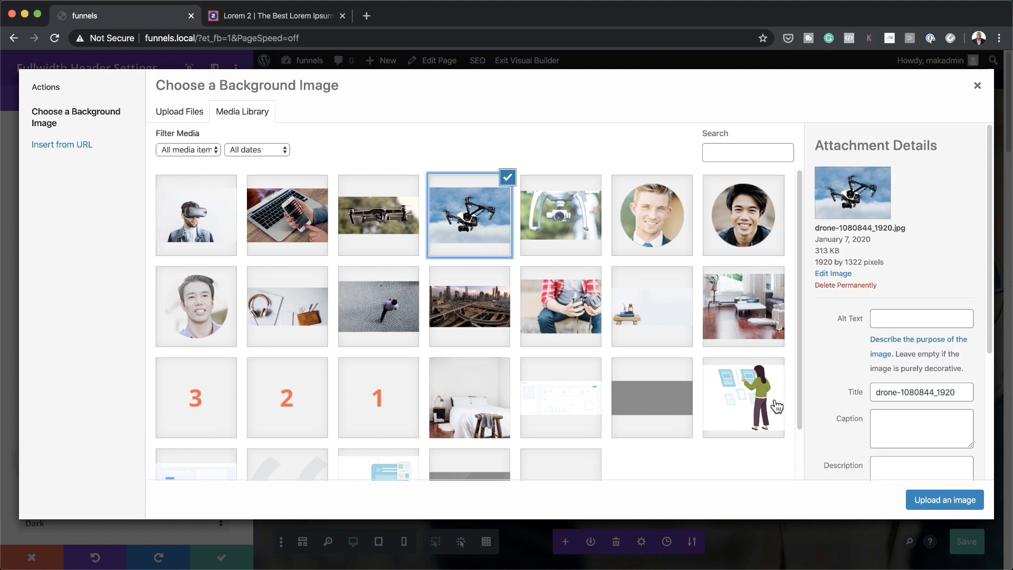
left_click(944, 499)
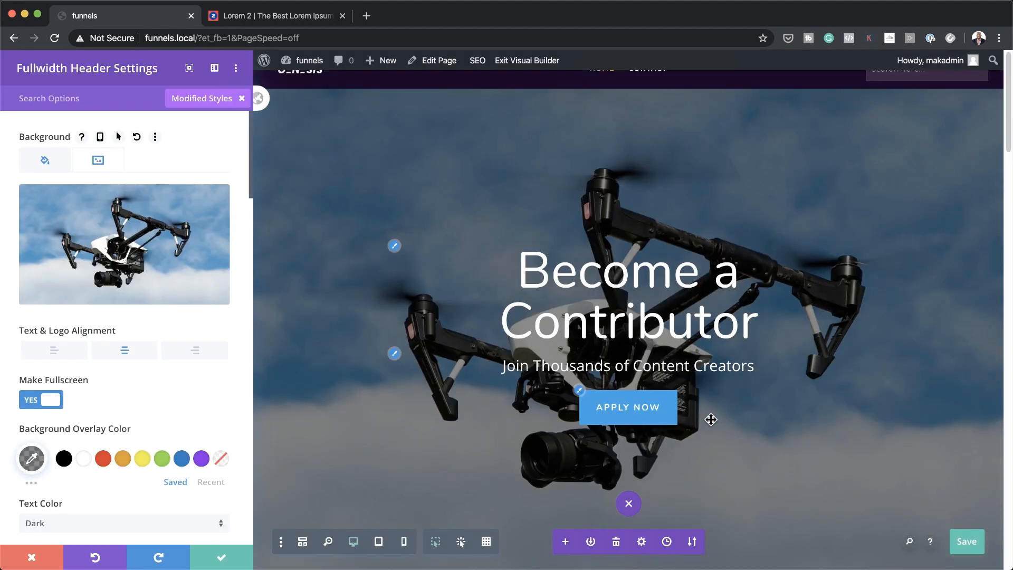
scroll(570, 407, "down", 5)
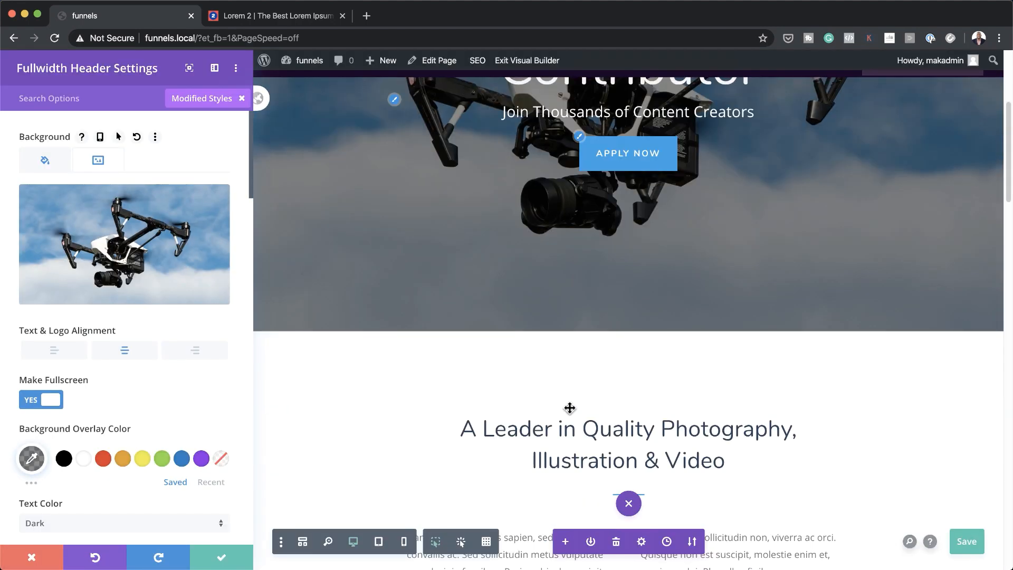
scroll(570, 407, "up", 5)
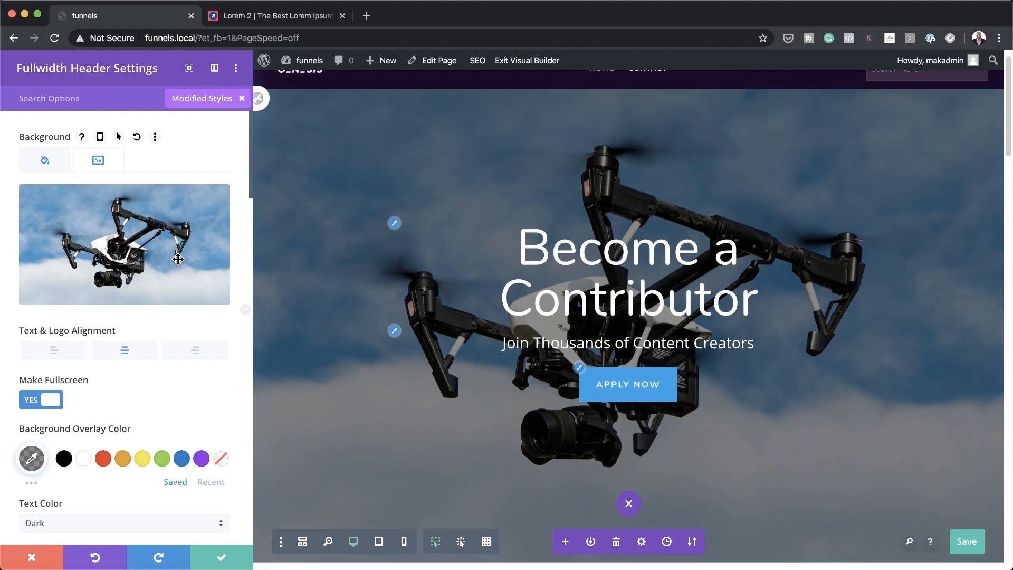
mouse_move(143, 256)
left_click(120, 256)
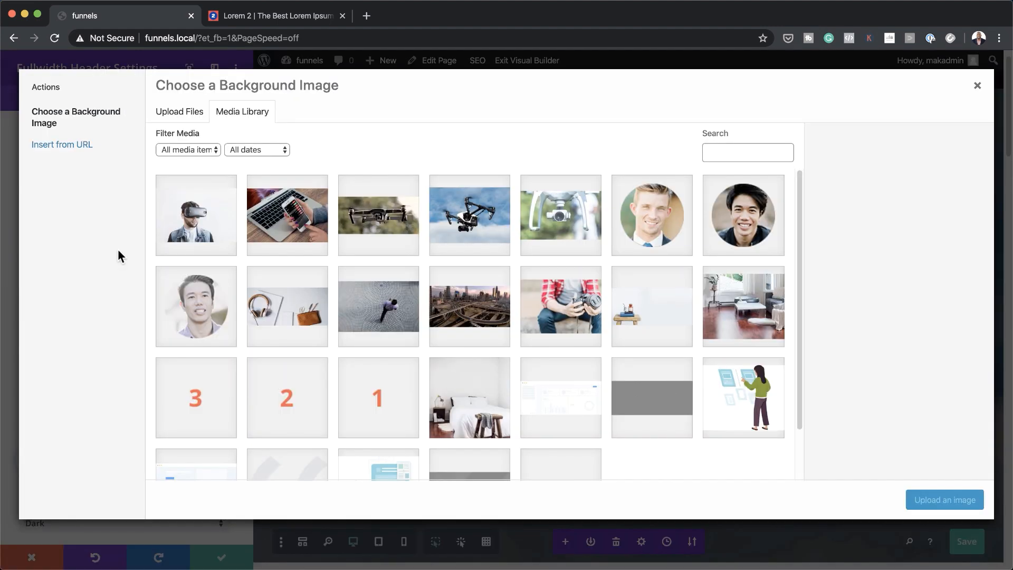
left_click(397, 218)
left_click(959, 501)
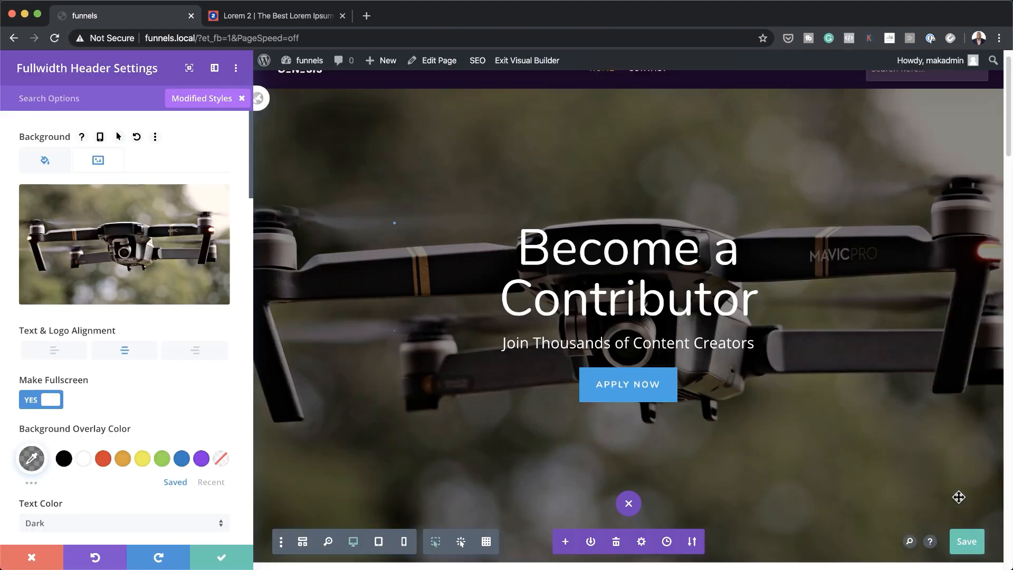
Set camera-1866961_1280.jpg as the hero header's background image
scroll(810, 449, "down", 5)
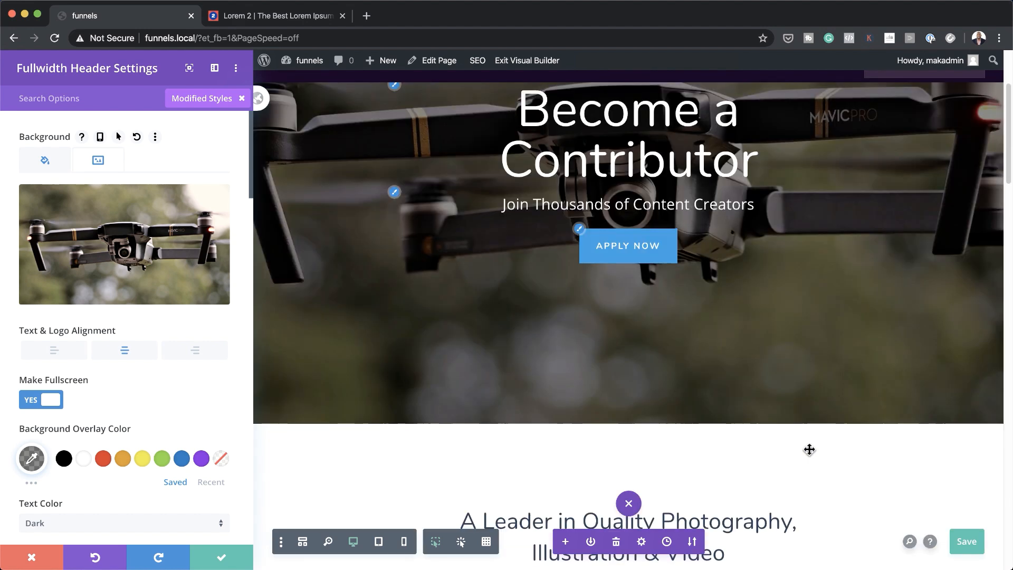
scroll(807, 450, "up", 3)
mouse_move(187, 257)
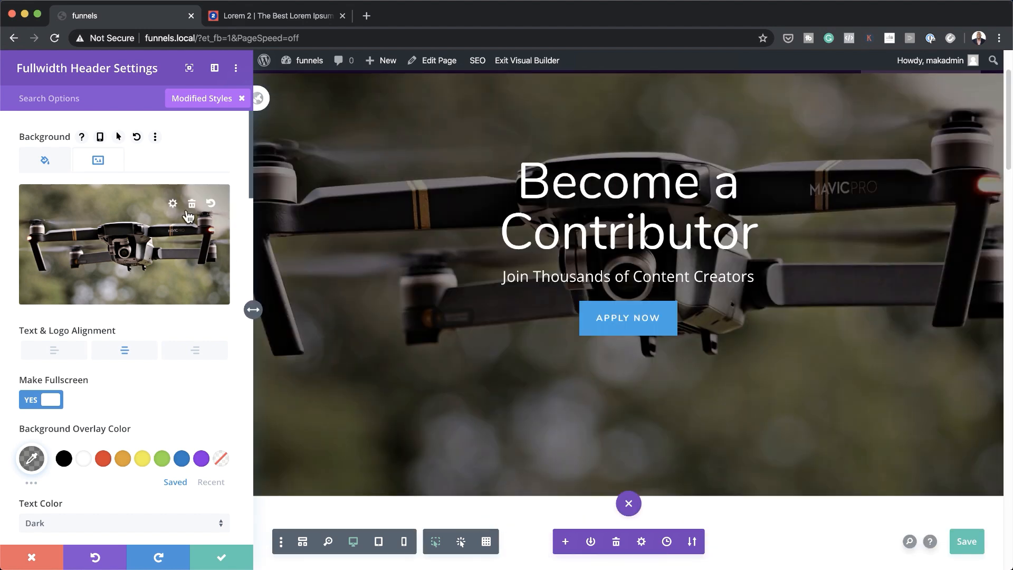
left_click(165, 236)
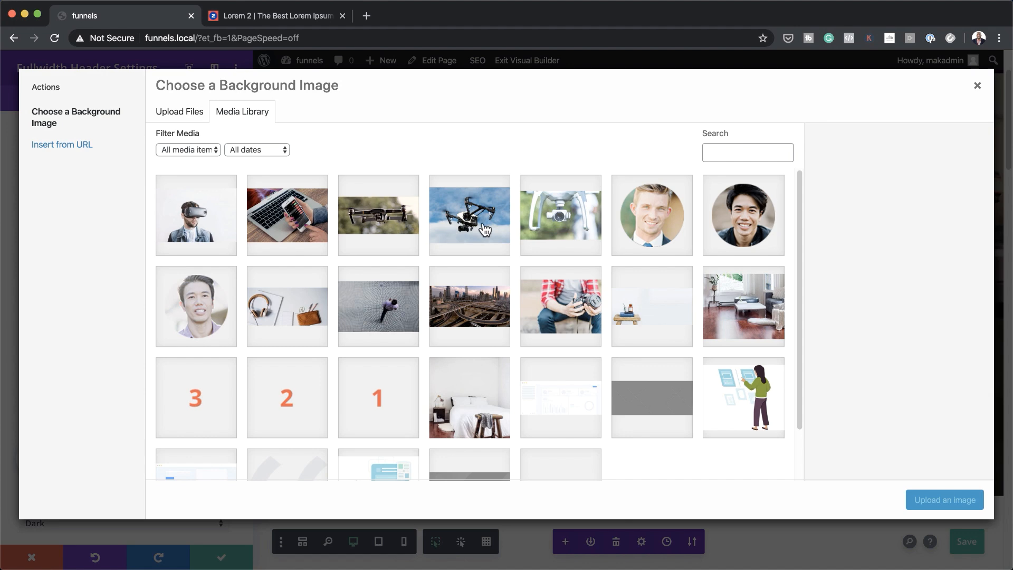
left_click(572, 226)
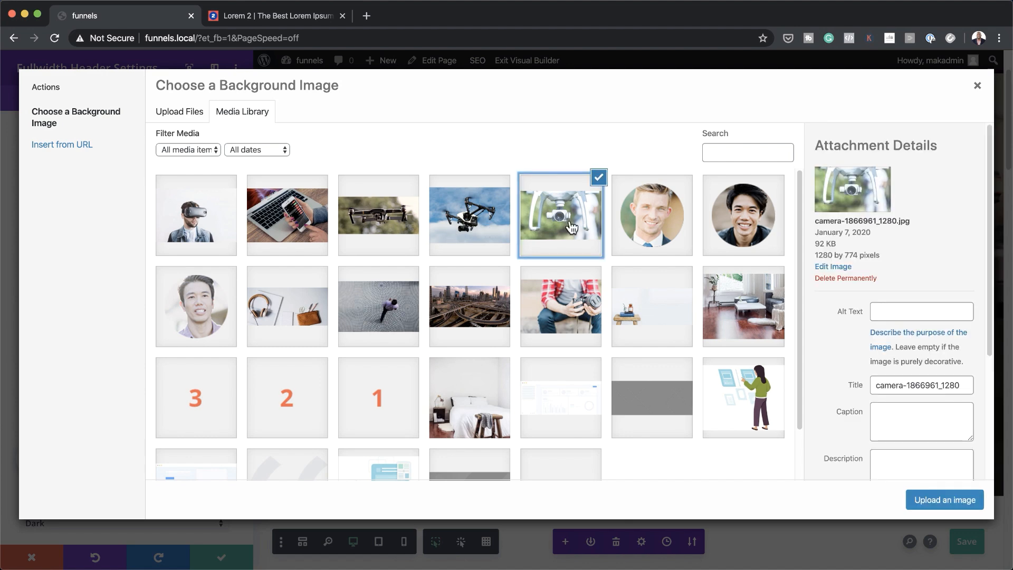
left_click(961, 504)
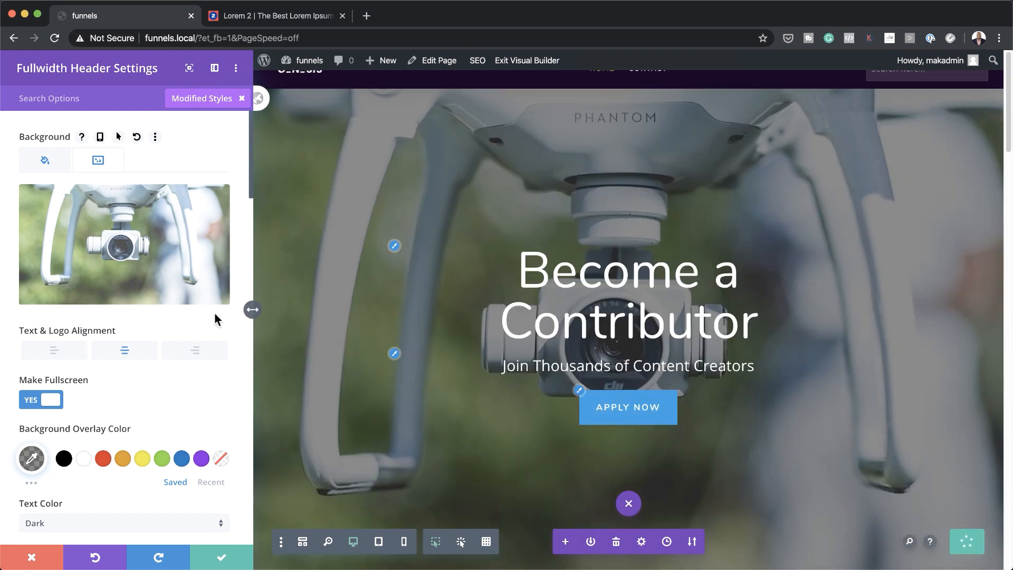
Left-align the header content and set the title font to Poppins
left_click(55, 350)
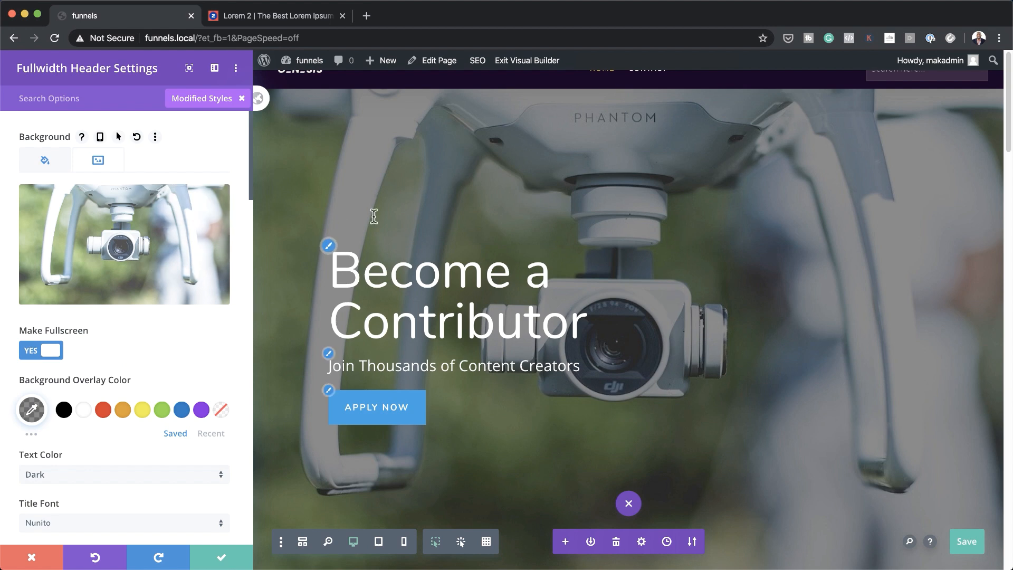
scroll(136, 431, "down", 5)
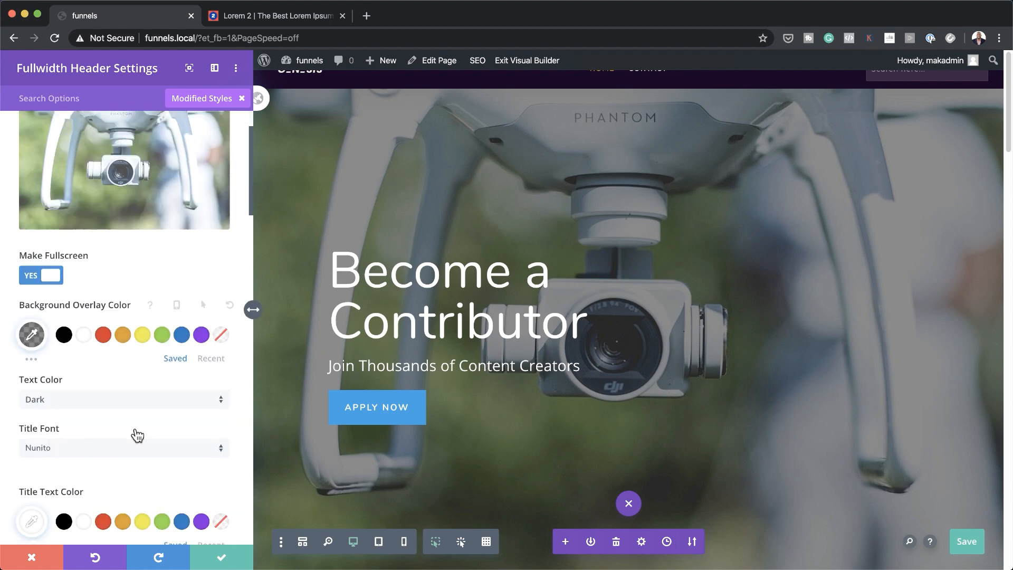
scroll(136, 428, "down", 1)
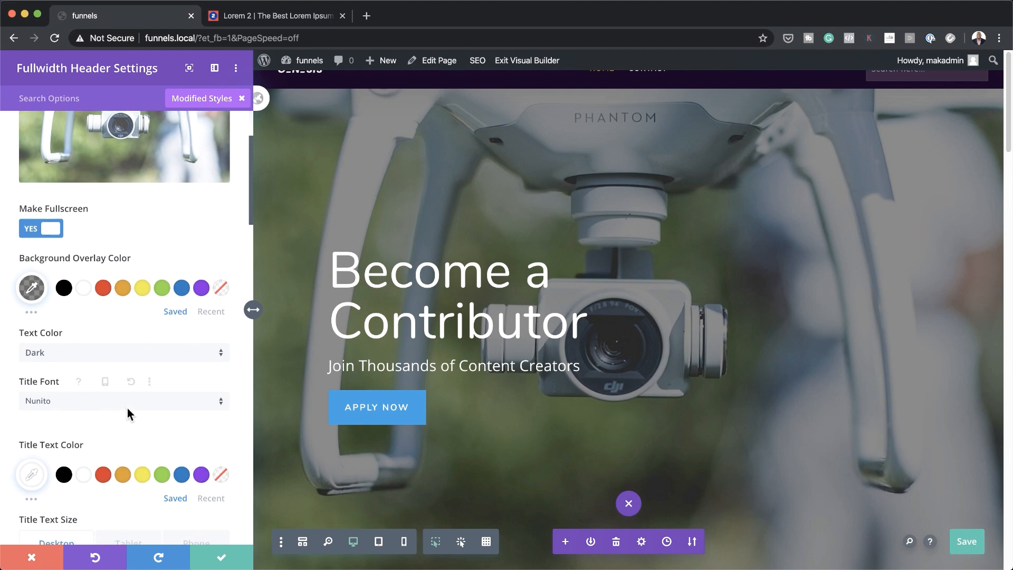
scroll(127, 404, "down", 1)
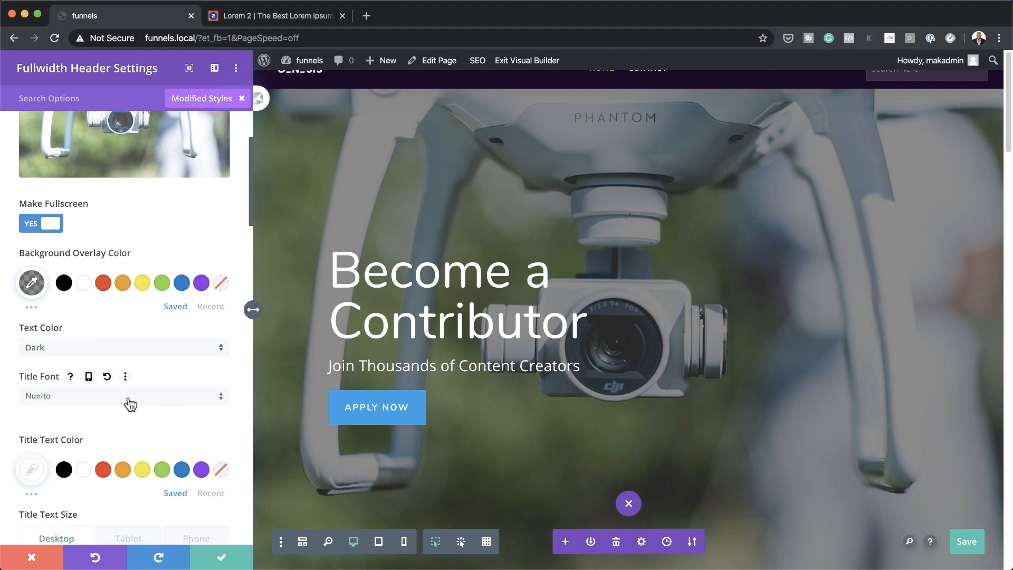
left_click(130, 404)
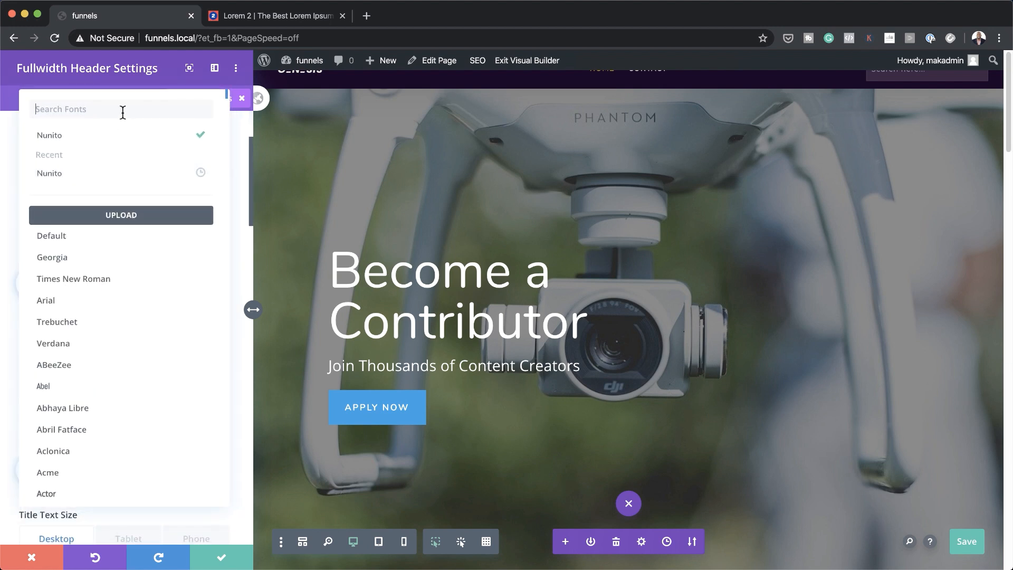
type("popp")
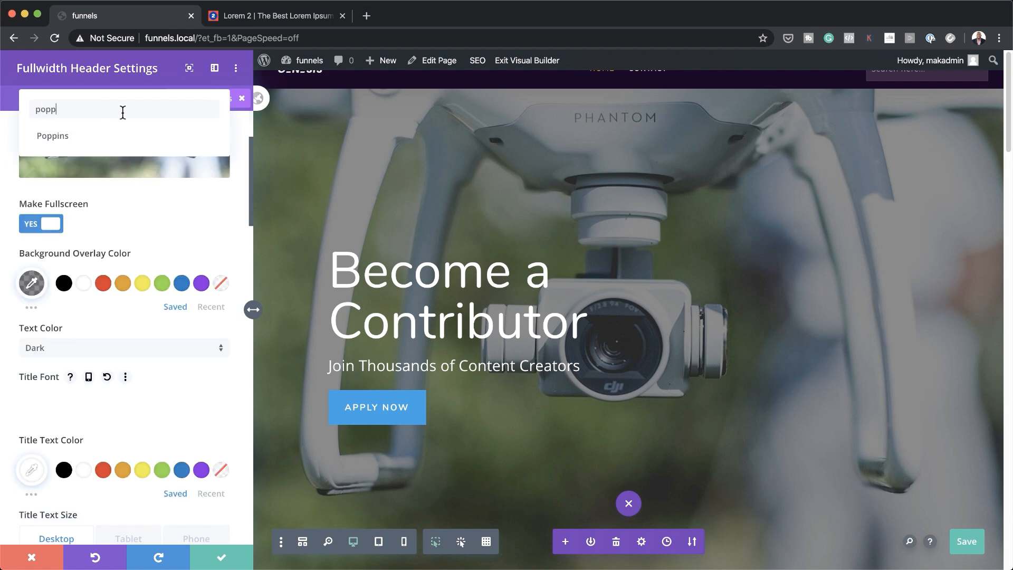
left_click(140, 135)
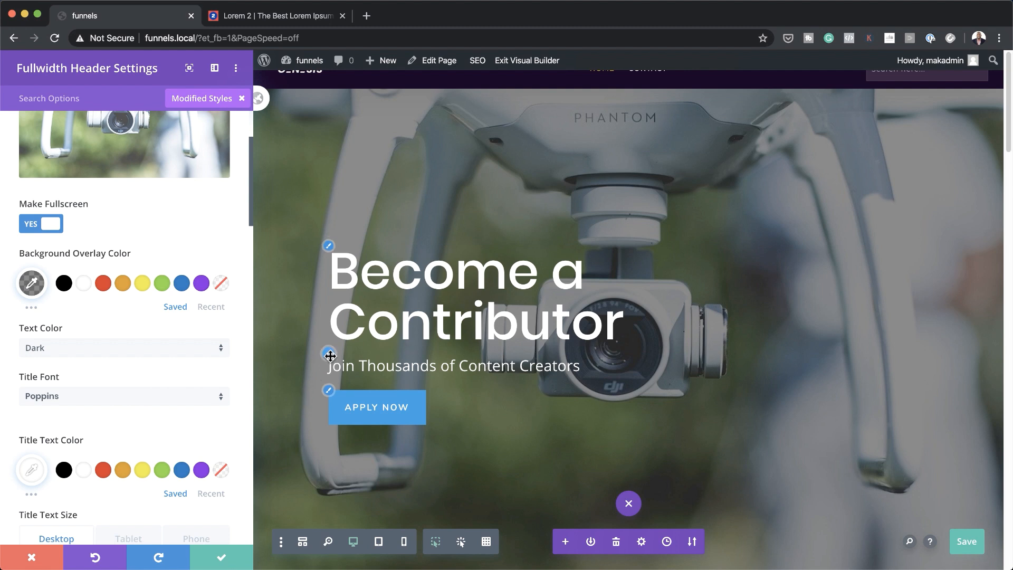
Set the subtitle 'Join Thousands of Content Creators' font to Poppins
left_click(328, 353)
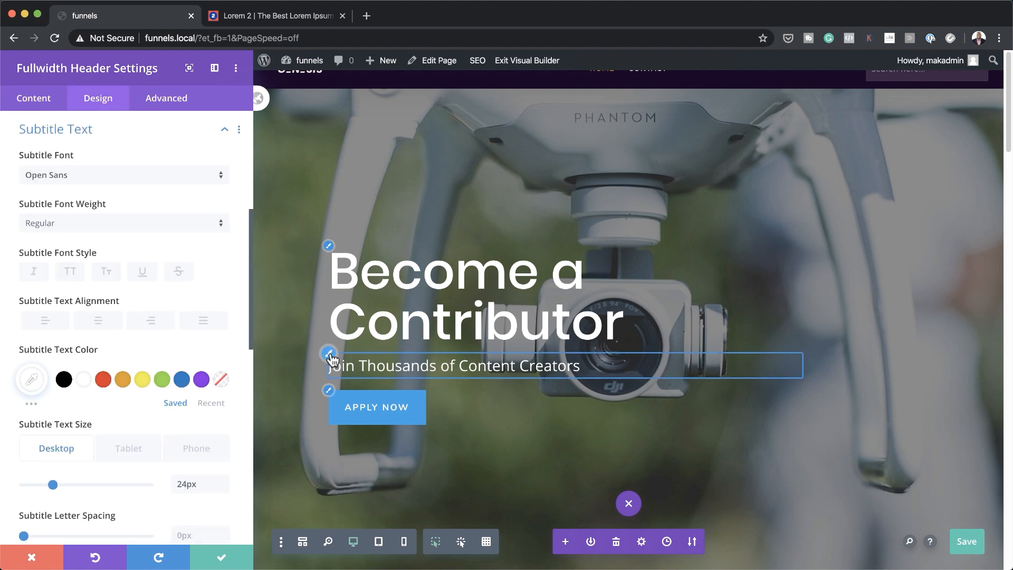
left_click(166, 179)
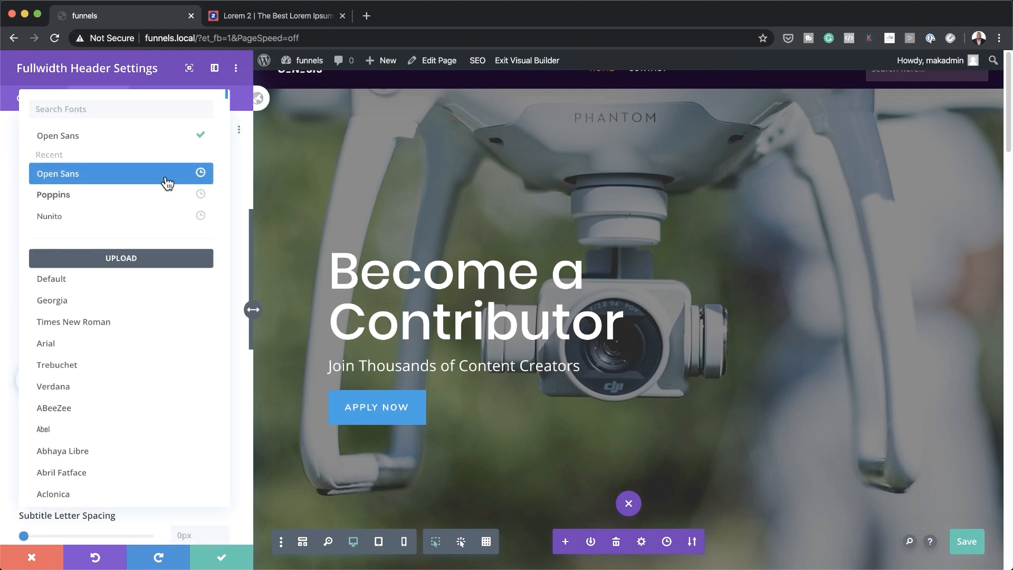
left_click(158, 203)
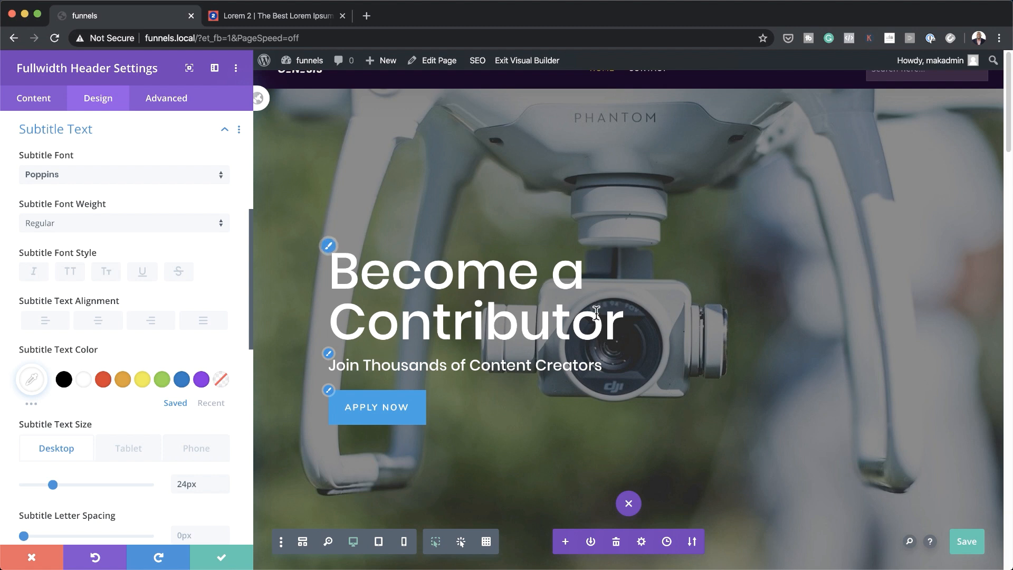
left_click_drag(628, 332, 343, 274)
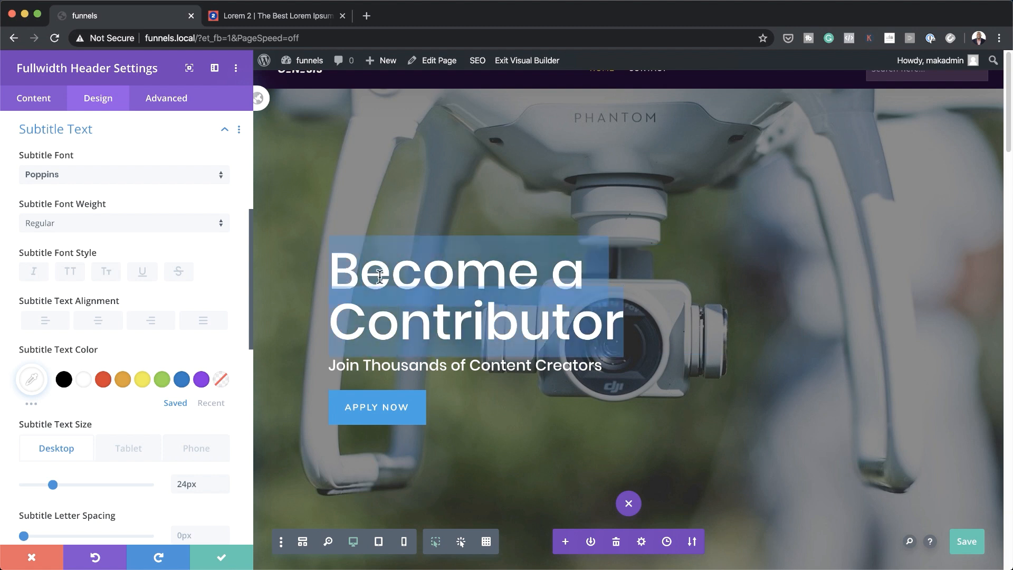
scroll(668, 260, "down", 5)
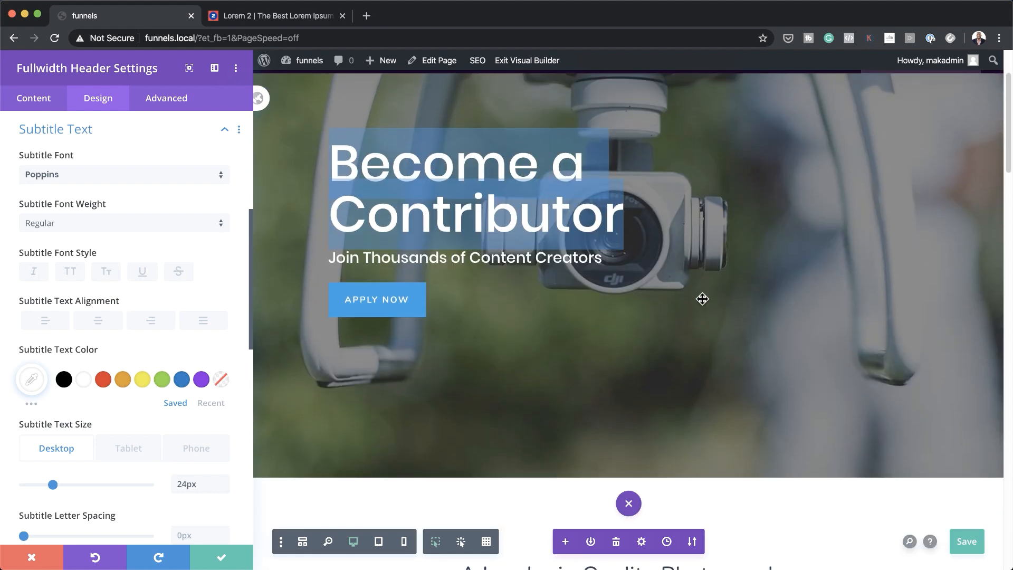
scroll(703, 301, "down", 3)
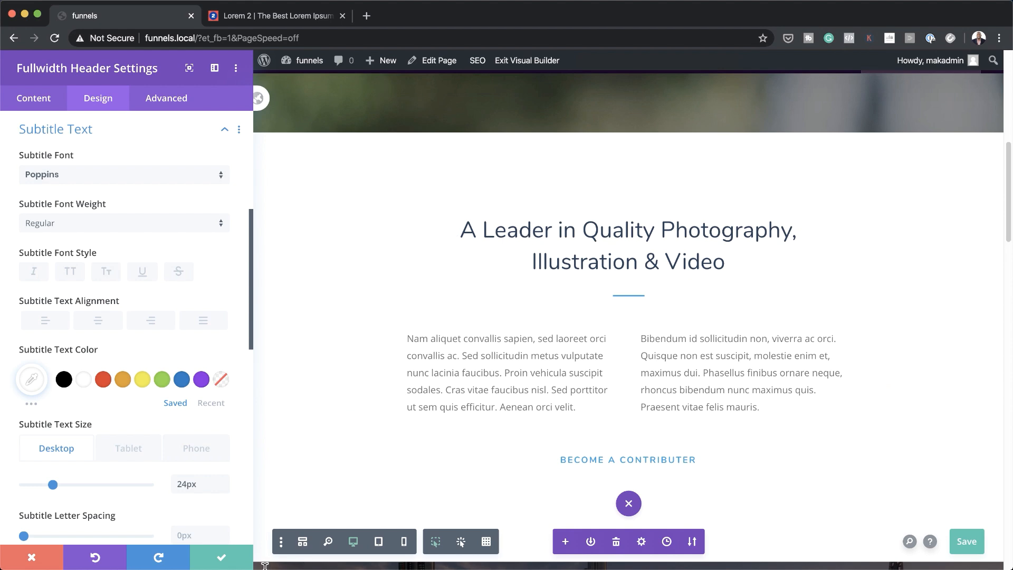
Confirm the hero header changes and save the page with Cmd+S
left_click(222, 558)
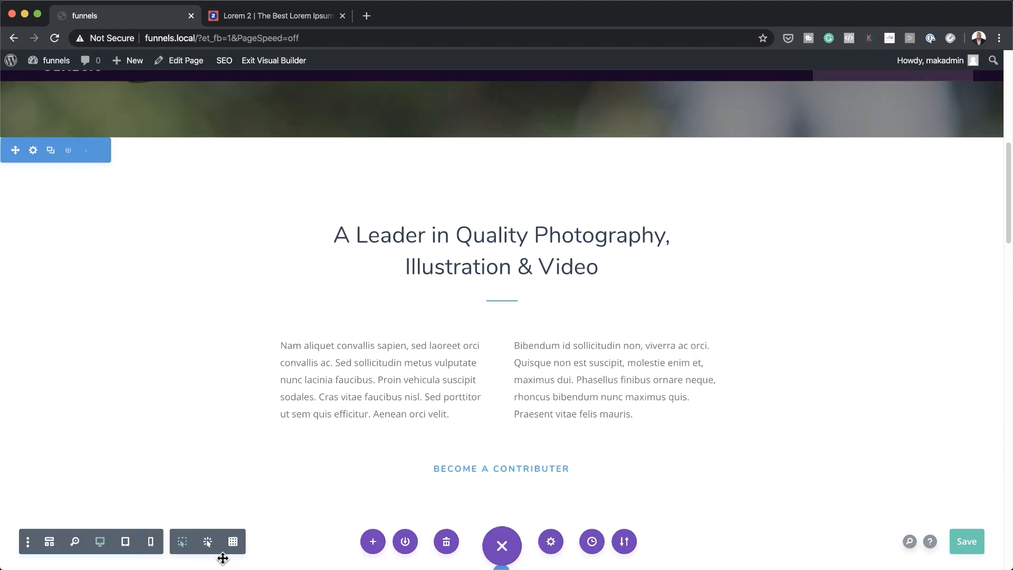
scroll(498, 391, "up", 10)
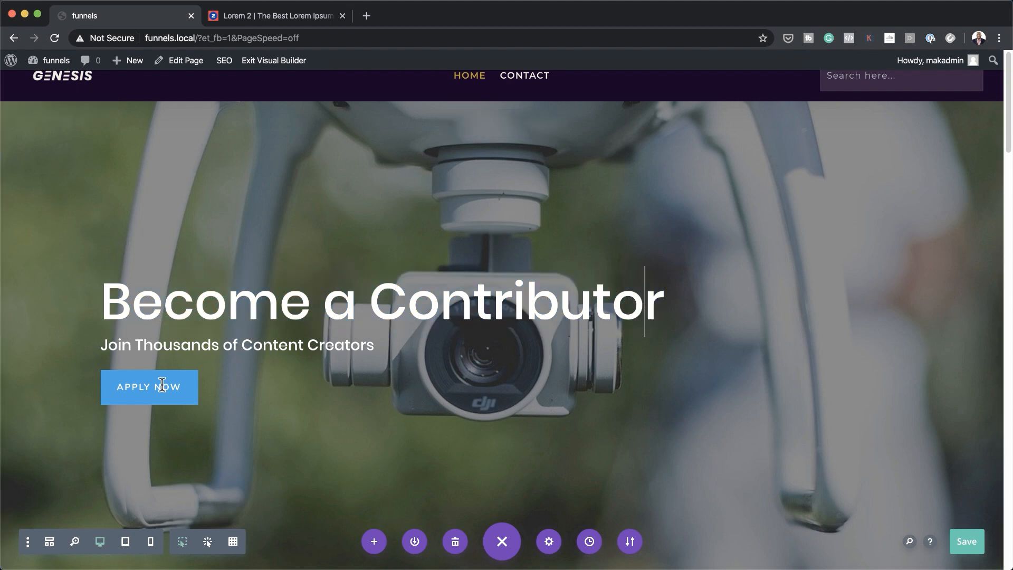
key("super+s")
scroll(654, 385, "down", 3)
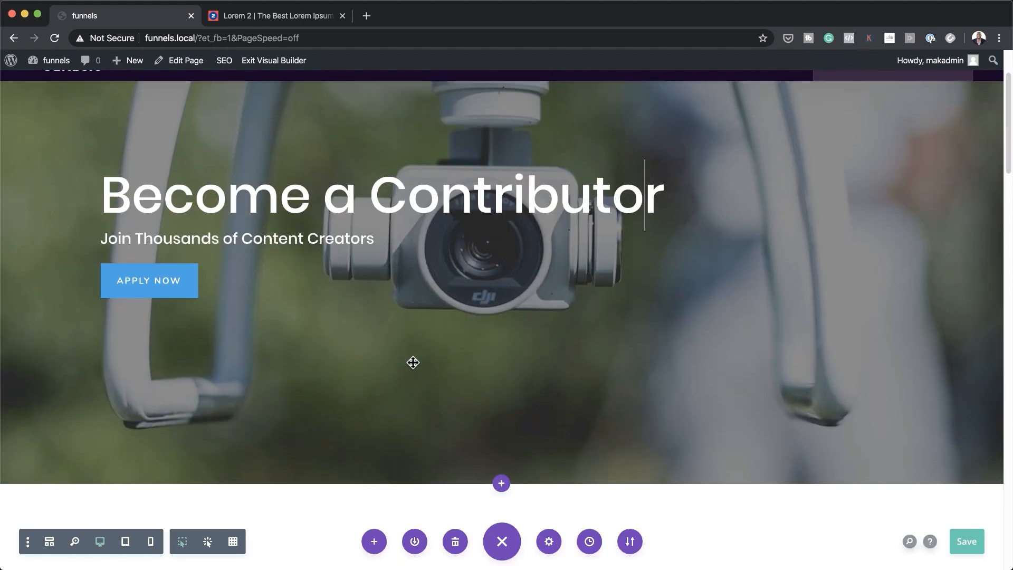
scroll(413, 362, "up", 3)
Shrink the drone hero's content width from 80% to 41% under Sizing and confirm
left_click(482, 104)
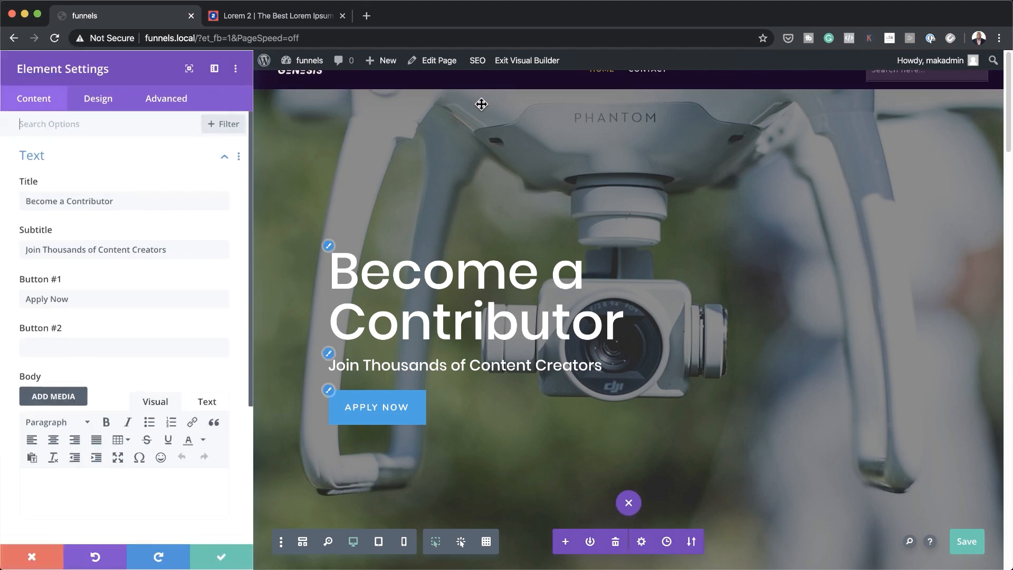
left_click(99, 106)
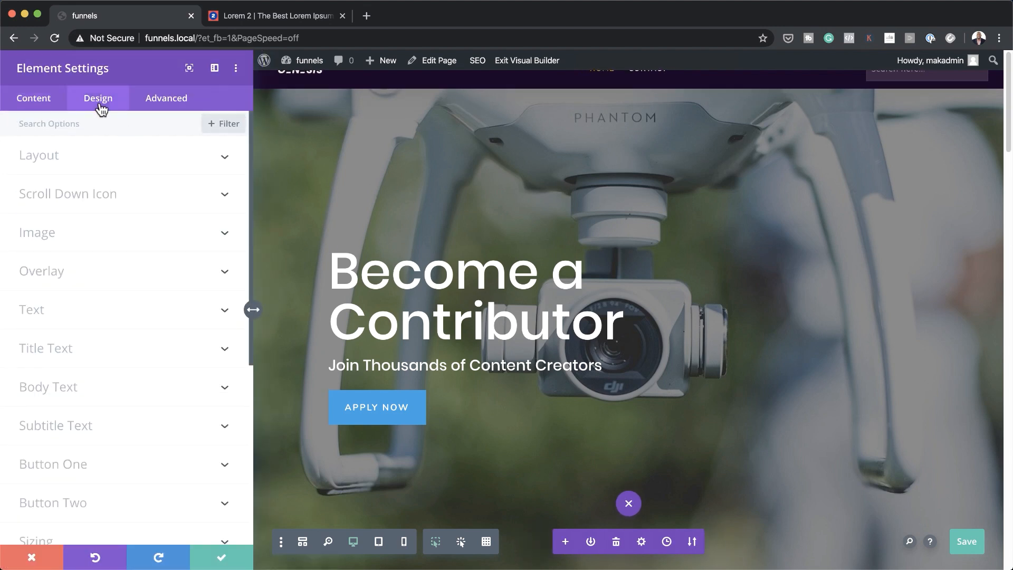
left_click(80, 164)
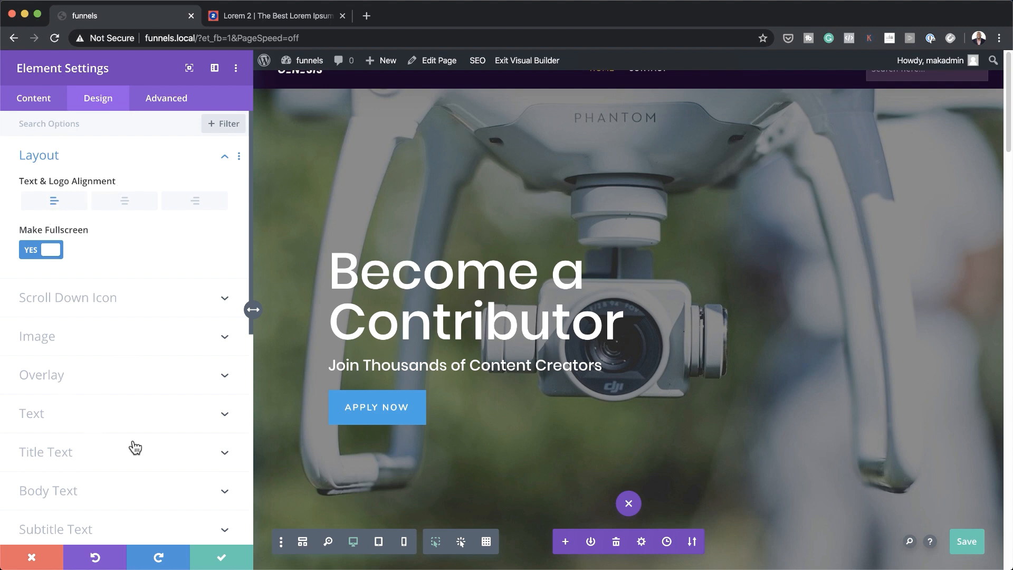
scroll(135, 446, "down", 1)
scroll(135, 448, "down", 5)
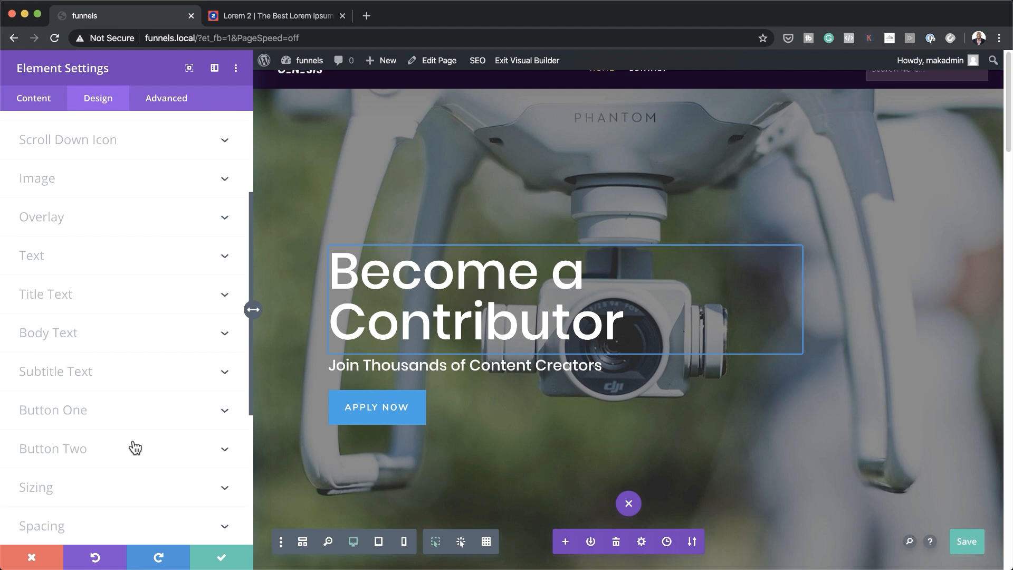
left_click(71, 477)
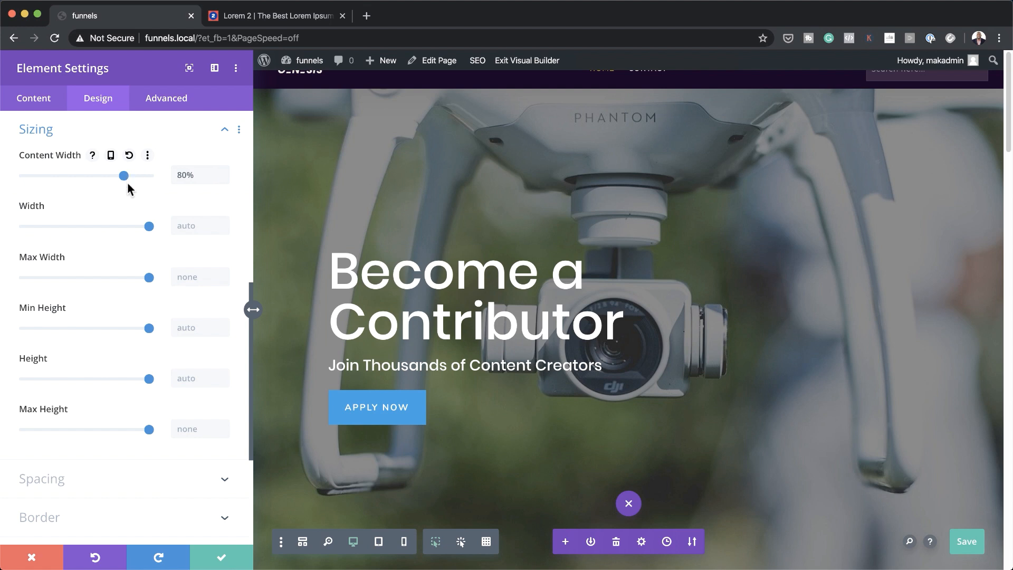
left_click_drag(122, 178, 83, 185)
left_click(223, 558)
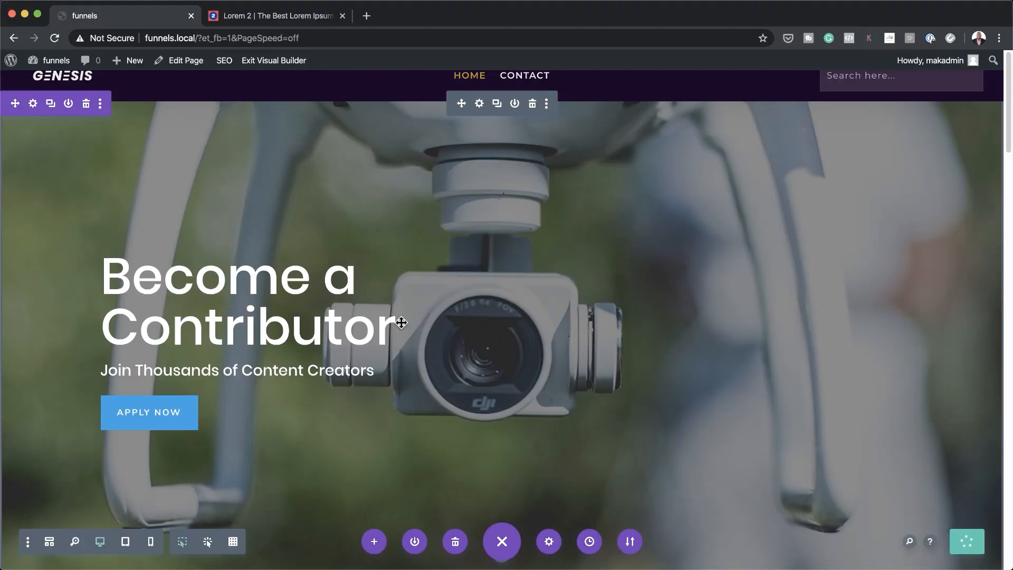
Change the 'A Leader in Quality Photography, Illustration & Video' heading font to Poppins
scroll(452, 387, "down", 10)
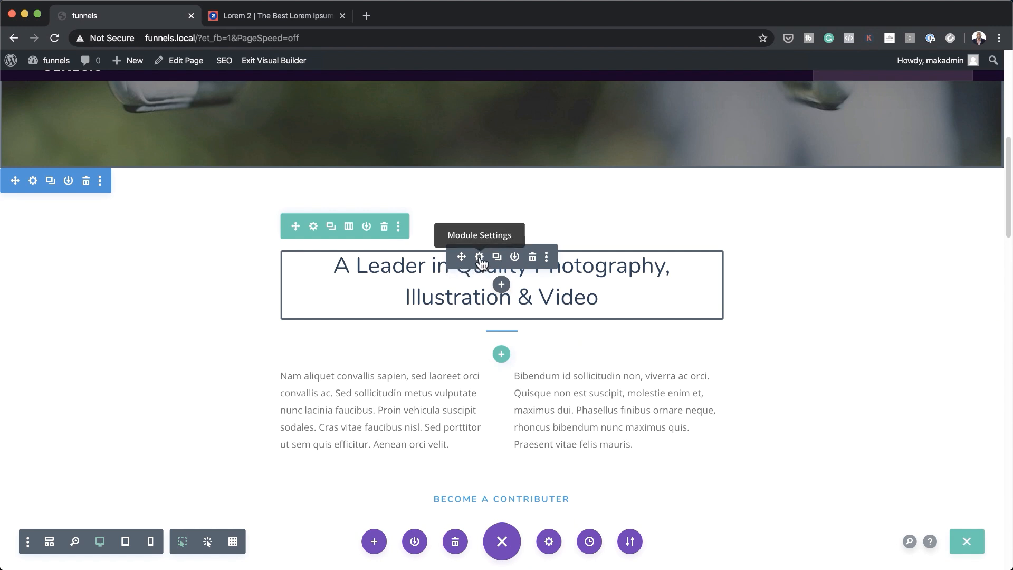
left_click(480, 257)
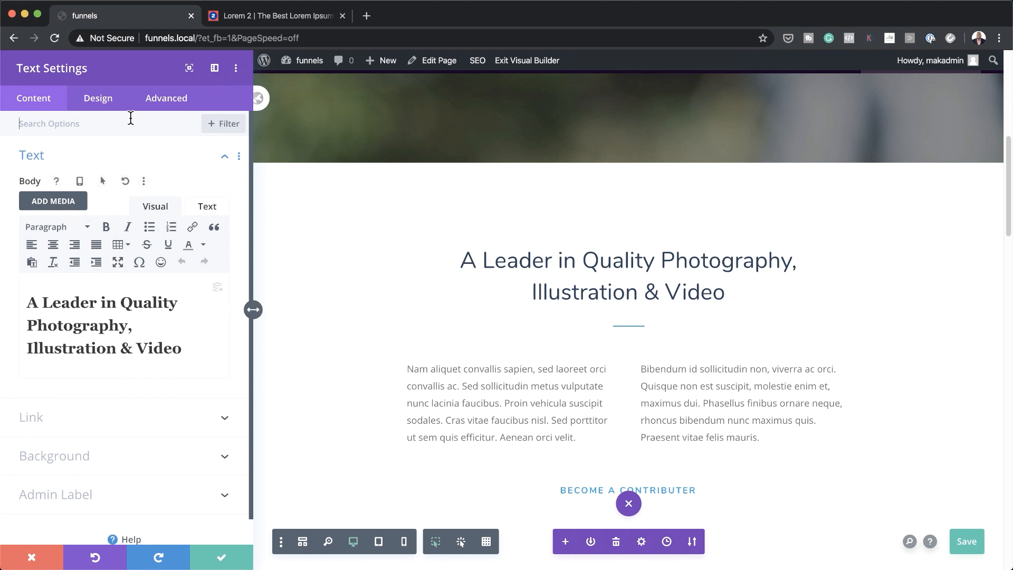
left_click(108, 104)
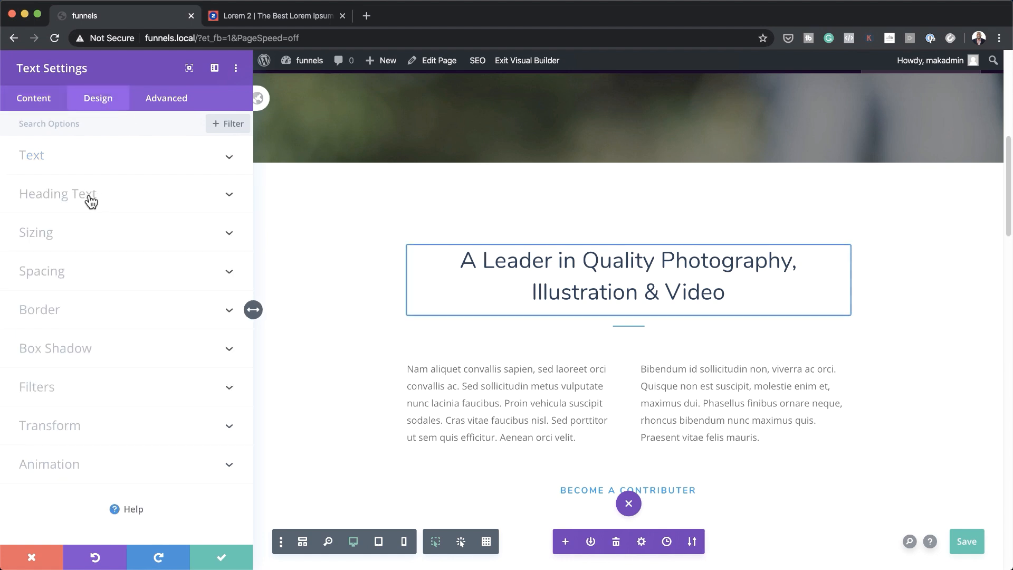
left_click(408, 246)
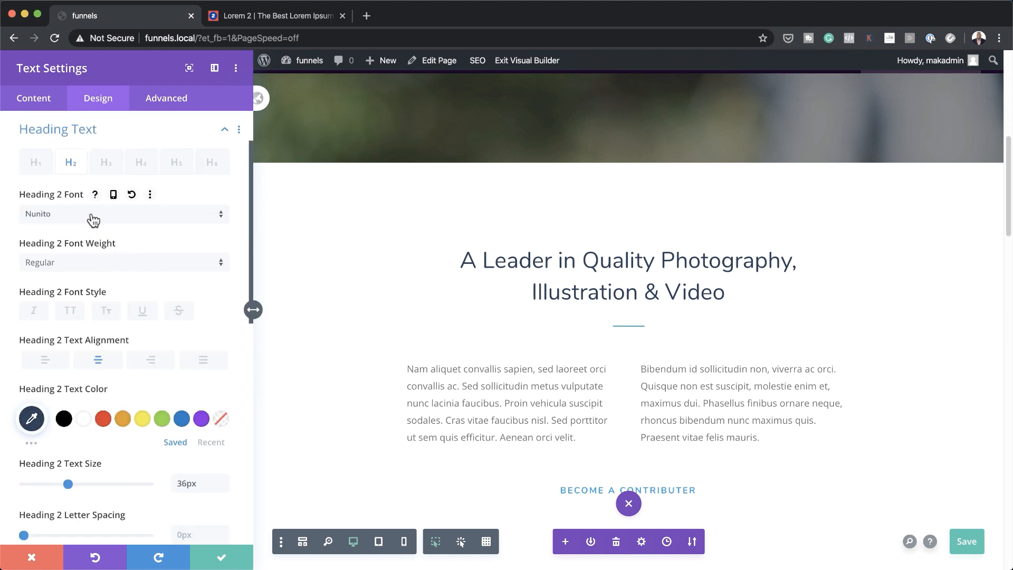
left_click(92, 216)
left_click(93, 201)
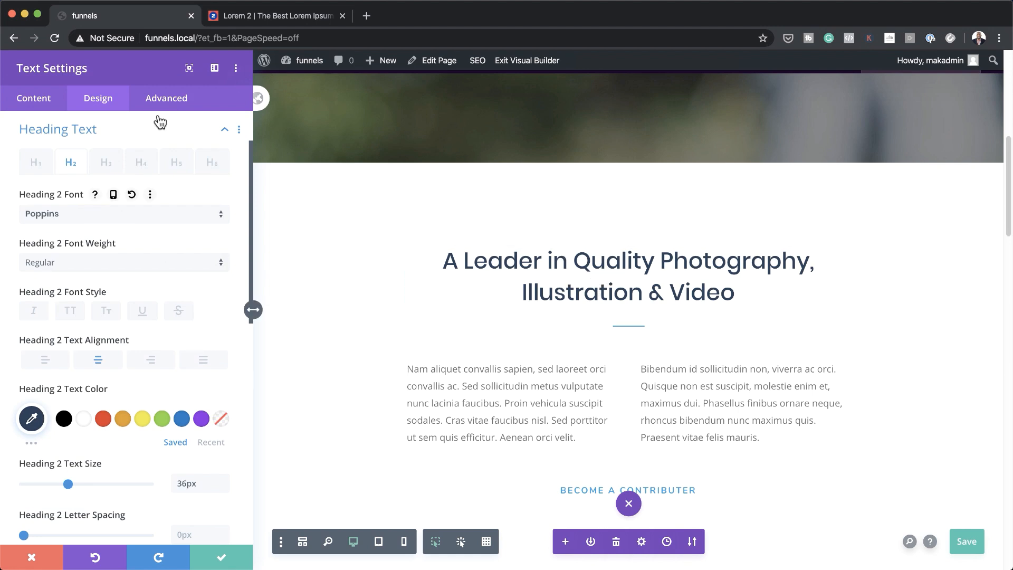
left_click(222, 559)
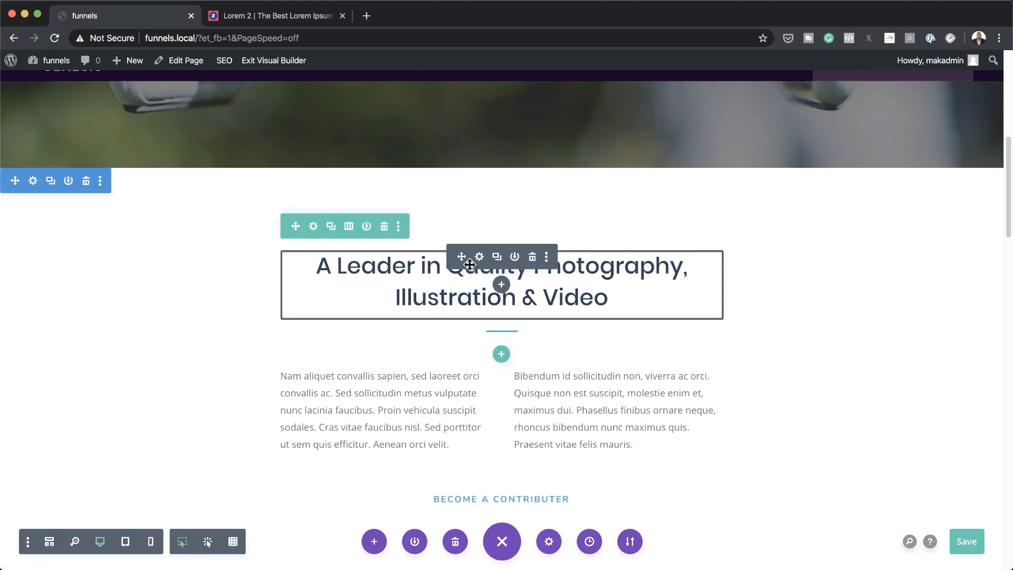
Extend the Leader heading's text styles to all texts throughout this page
right_click(470, 263)
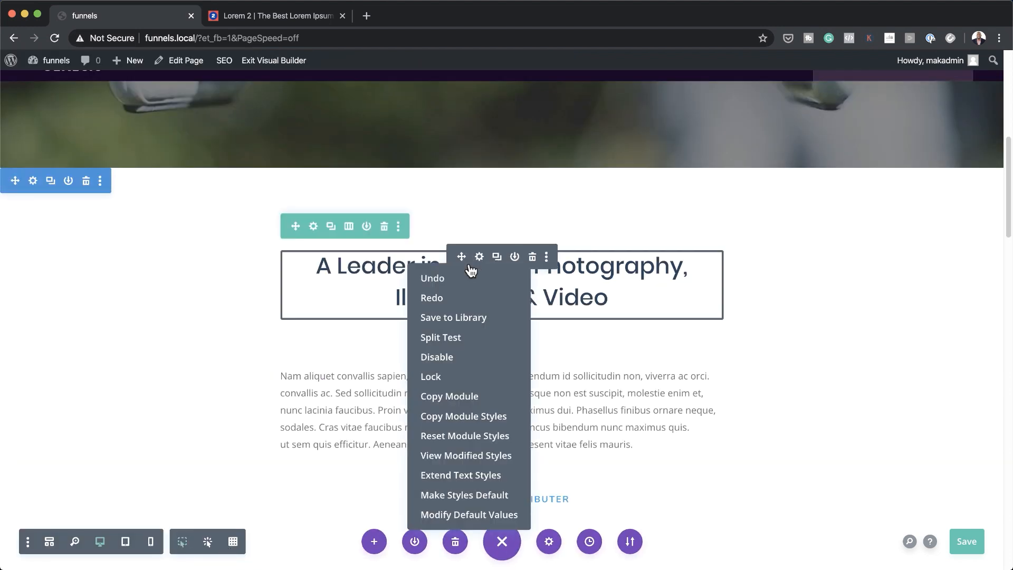
left_click(490, 475)
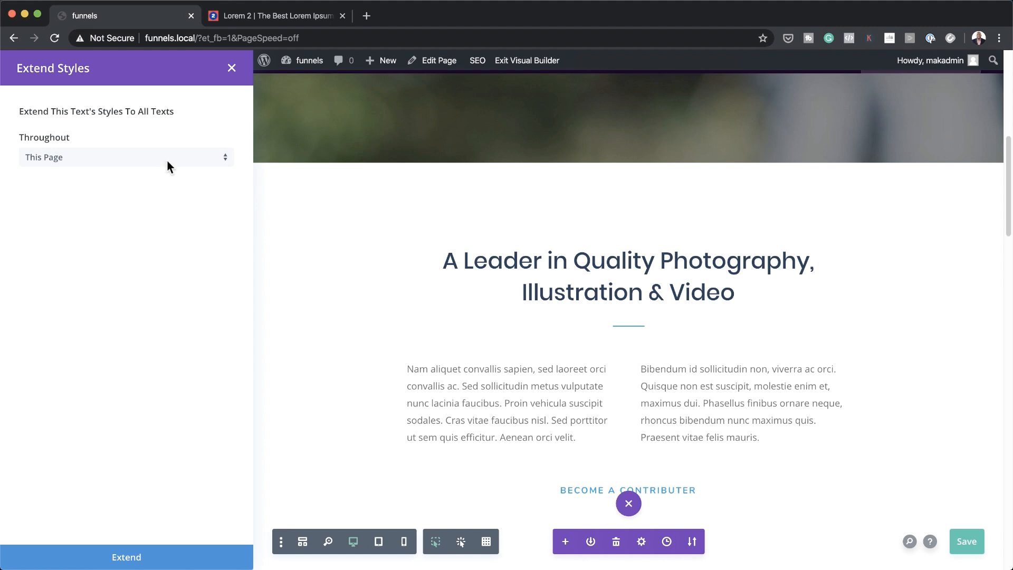
left_click(141, 559)
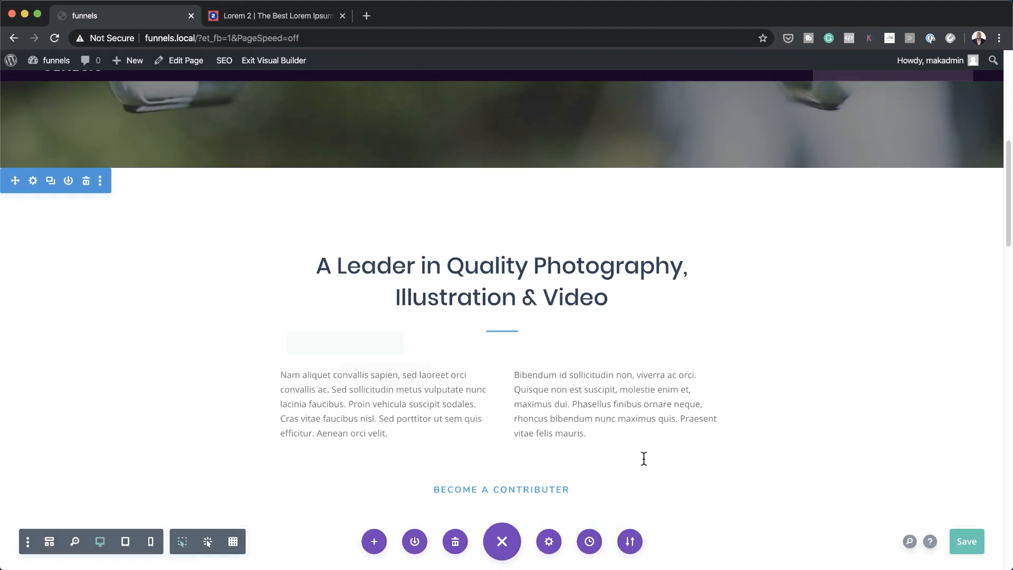
scroll(643, 459, "down", 3)
scroll(644, 460, "down", 6)
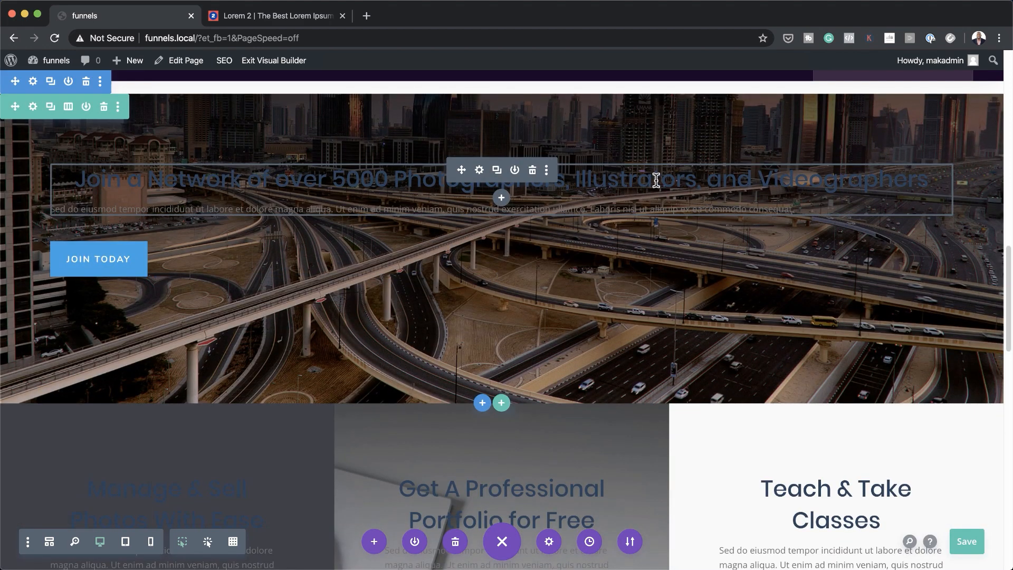
Make the 'Join a Network' H2 heading white and save the page
left_click(479, 170)
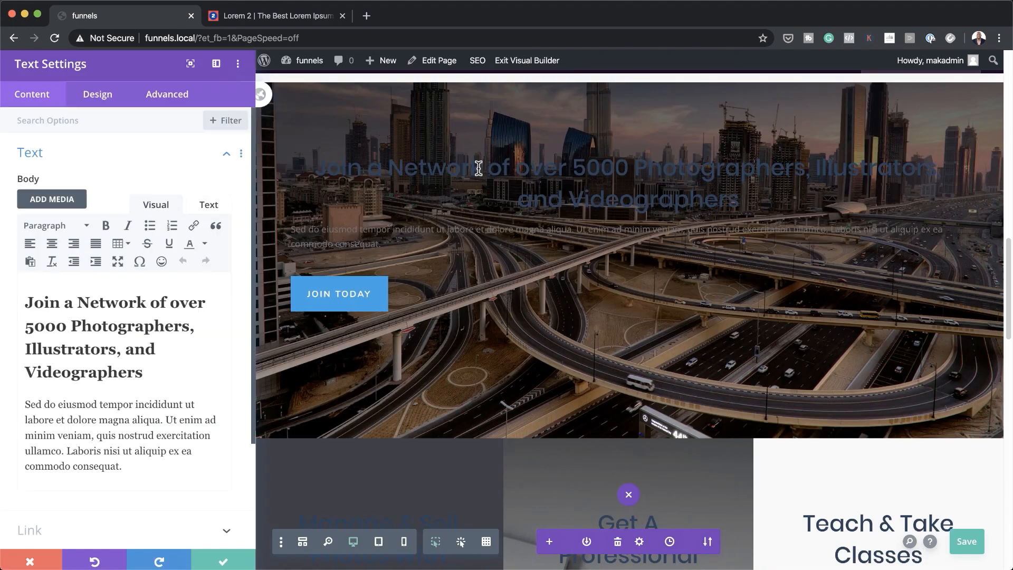
left_click(96, 102)
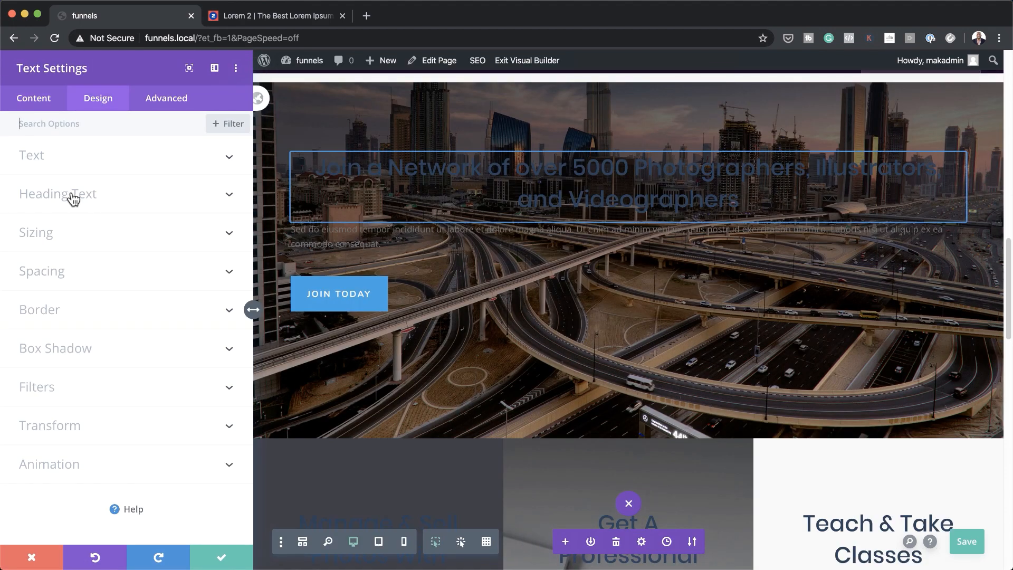
left_click(95, 200)
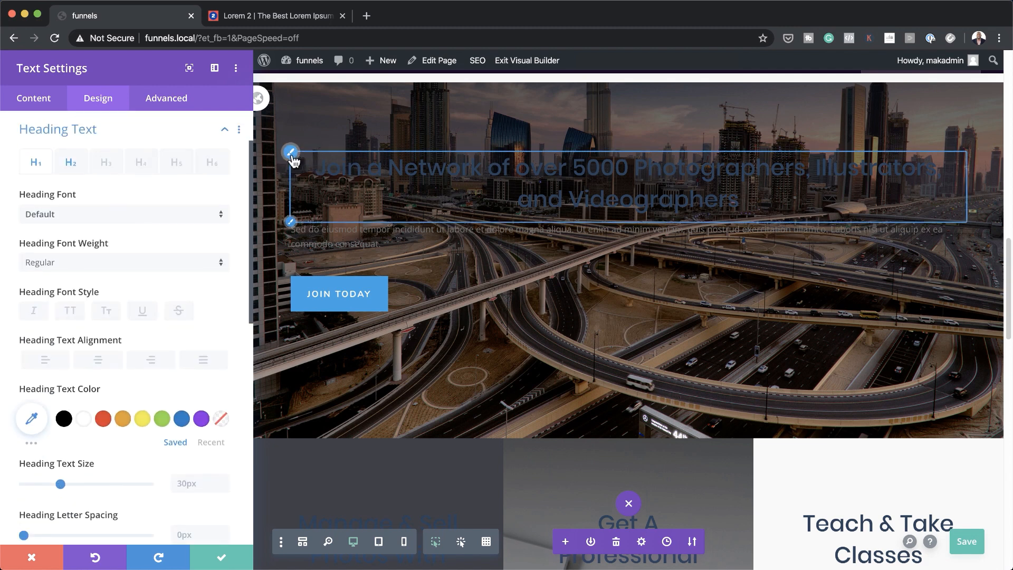
left_click(292, 156)
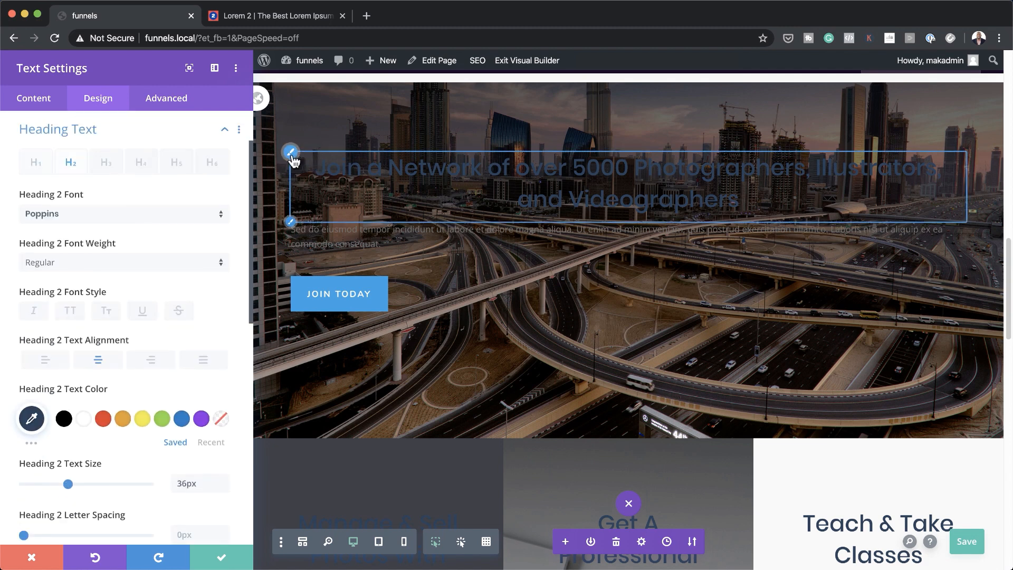
left_click(83, 419)
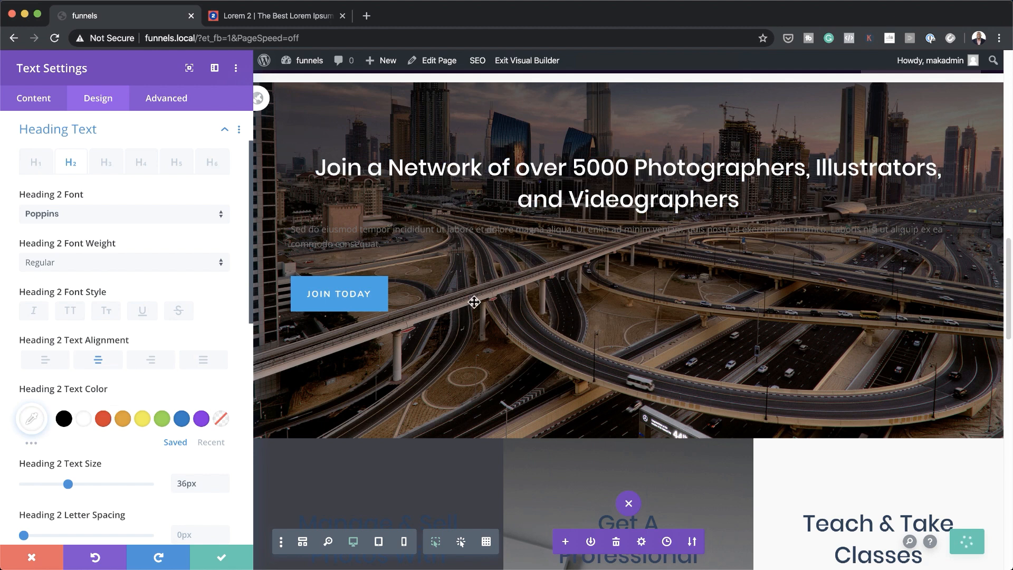
key("super+s")
scroll(148, 443, "down", 5)
scroll(148, 447, "down", 5)
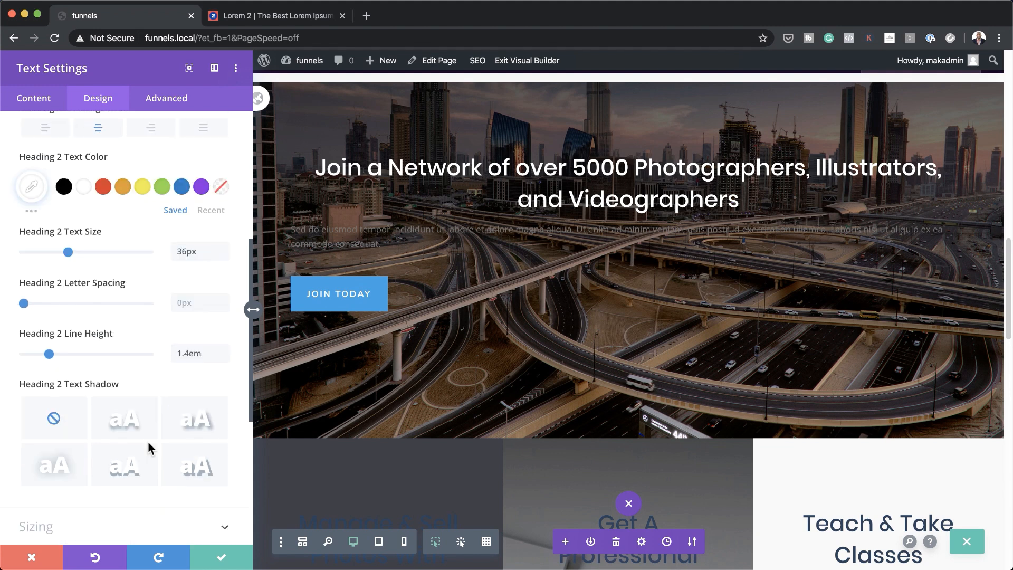
Narrow the text block to 71% width, centre it, and close its settings
left_click(112, 402)
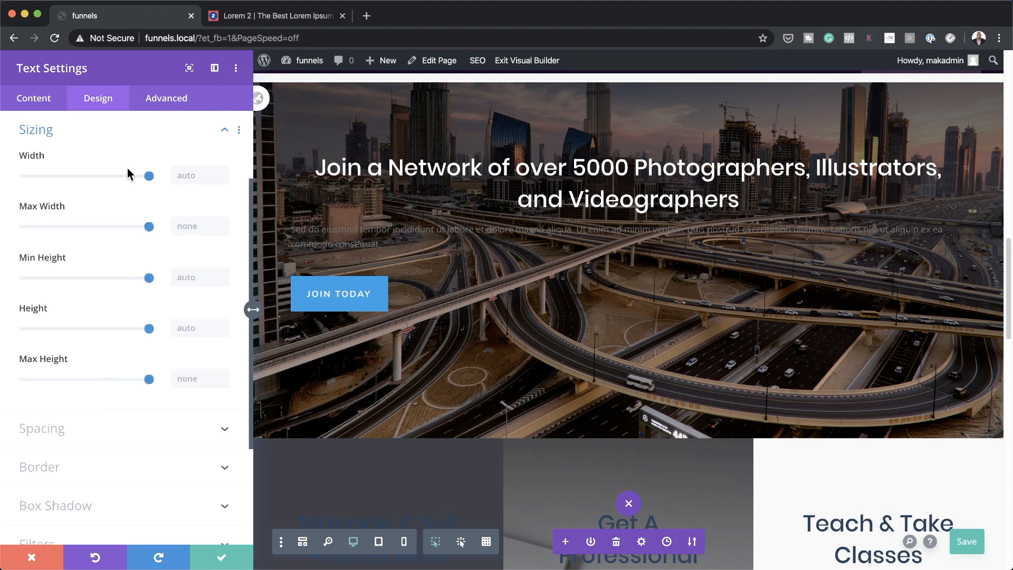
left_click_drag(148, 176, 114, 184)
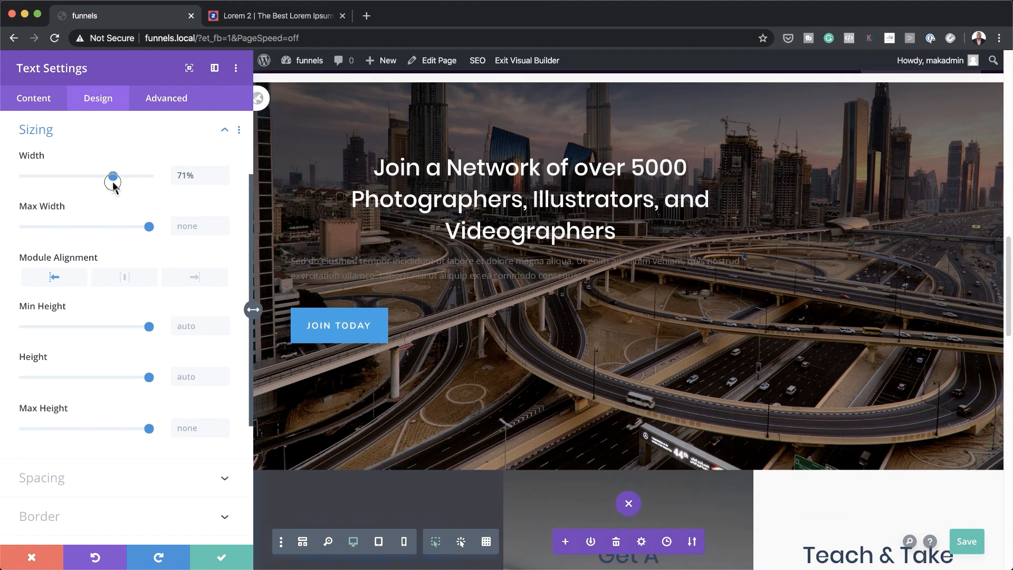
left_click(125, 277)
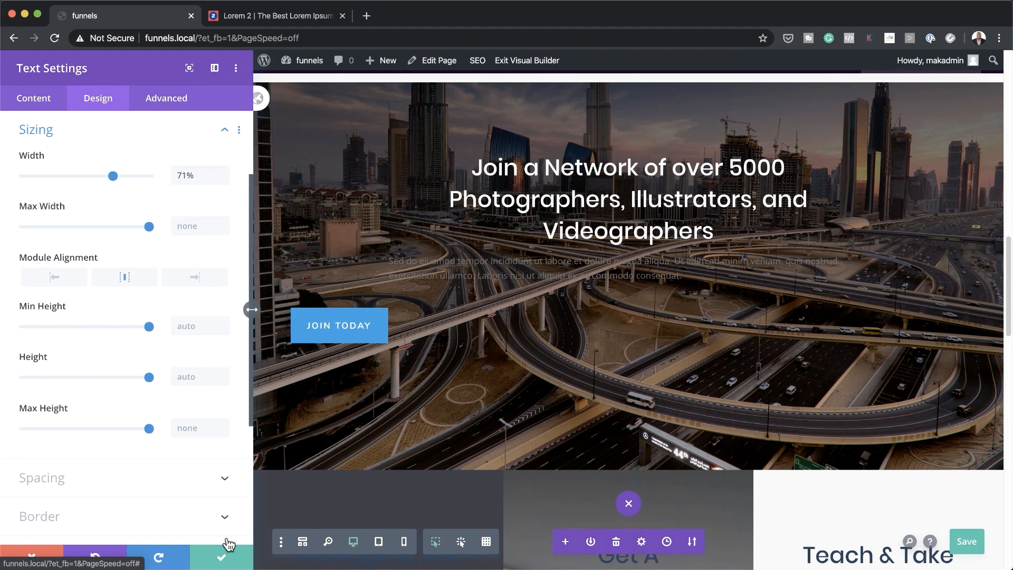
left_click(222, 556)
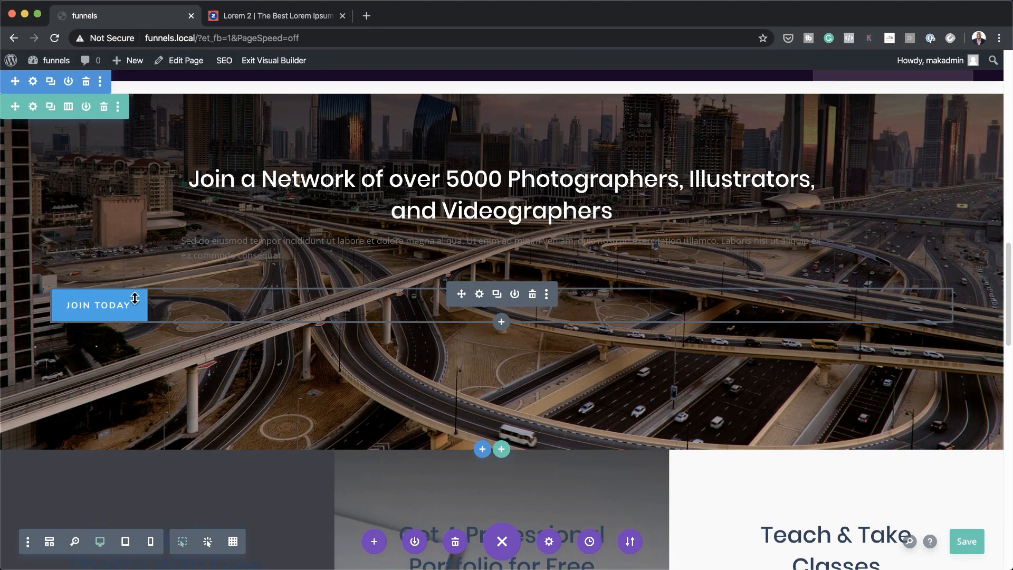
Set the JOIN TODAY button's alignment to center and save its settings
left_click(479, 295)
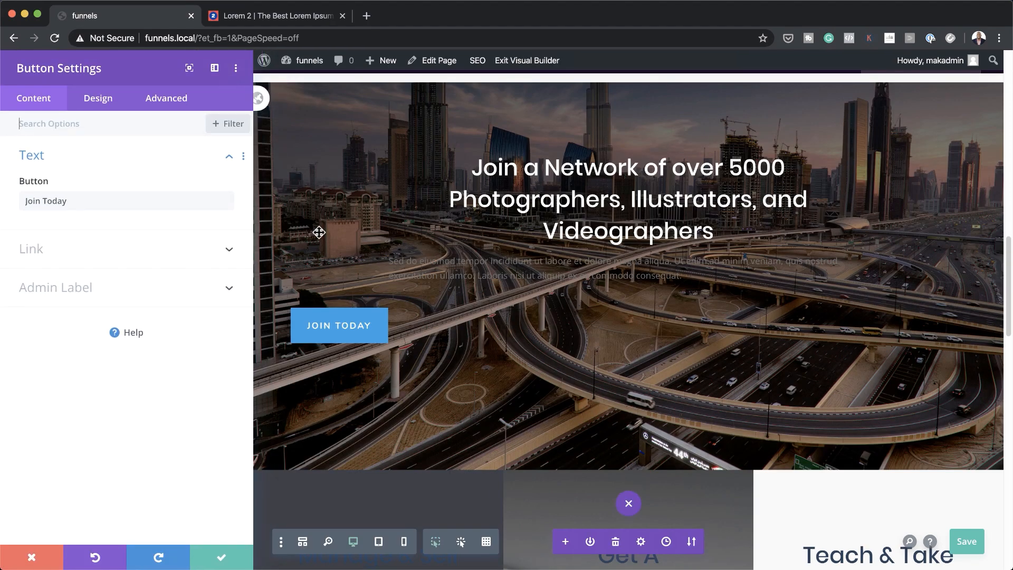
left_click(109, 100)
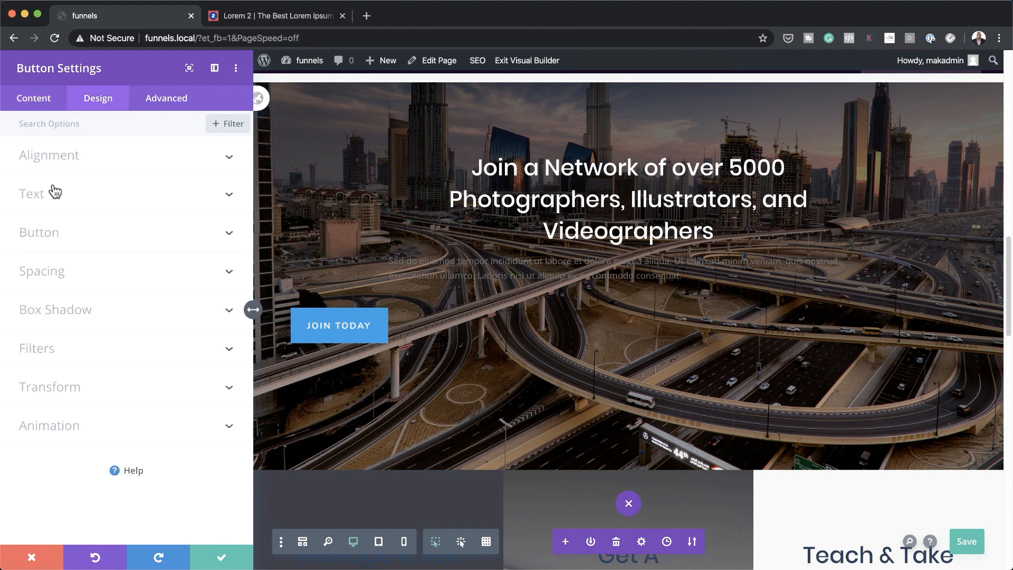
left_click(66, 157)
left_click(129, 209)
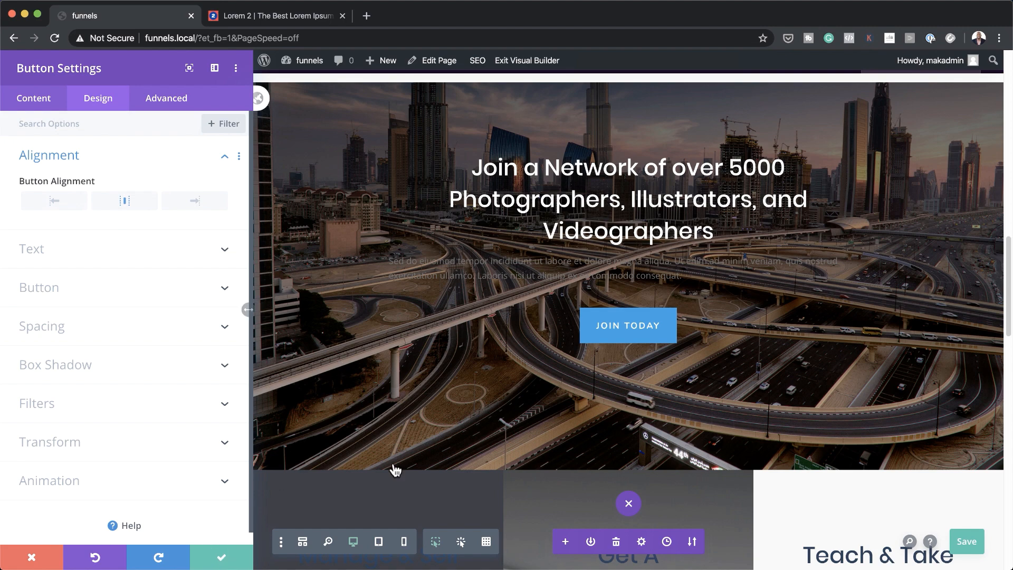
left_click(222, 558)
scroll(162, 233, "up", 2)
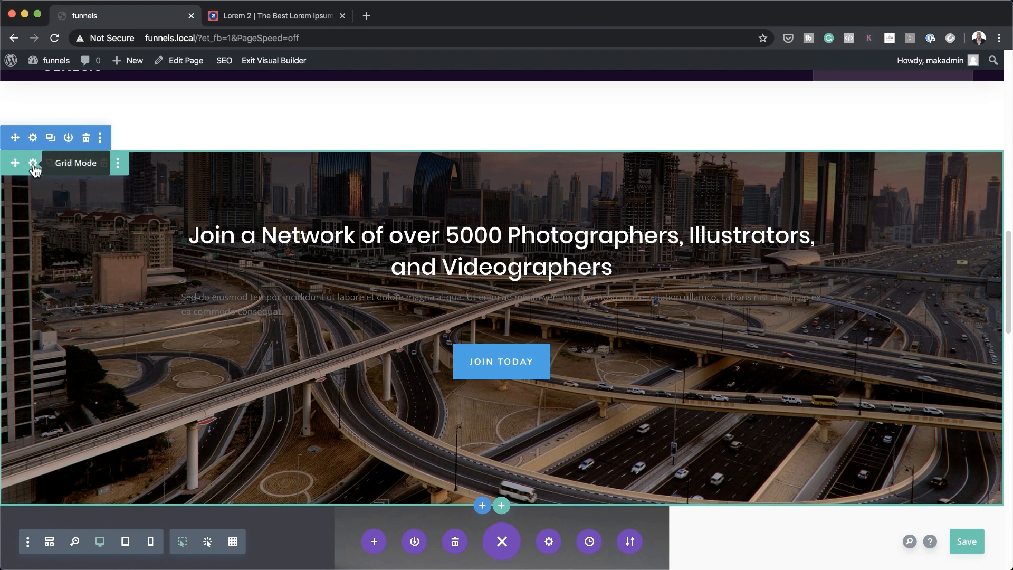
left_click(33, 165)
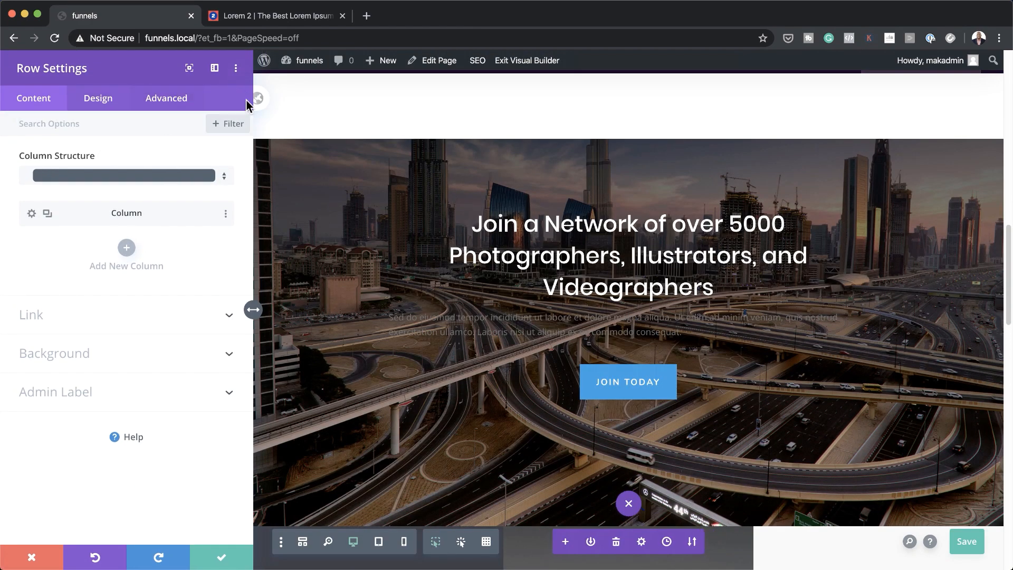
left_click(231, 128)
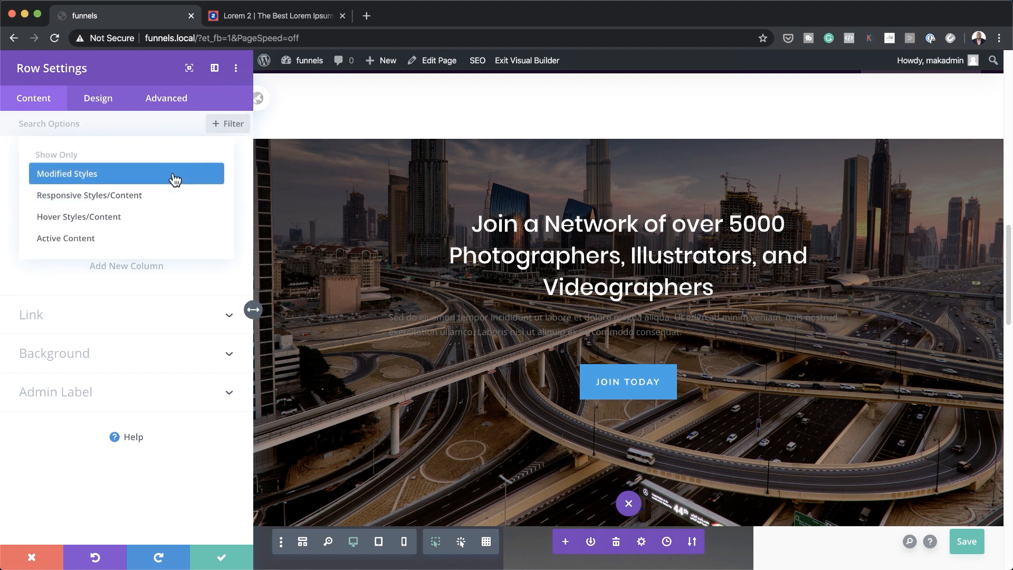
left_click(176, 174)
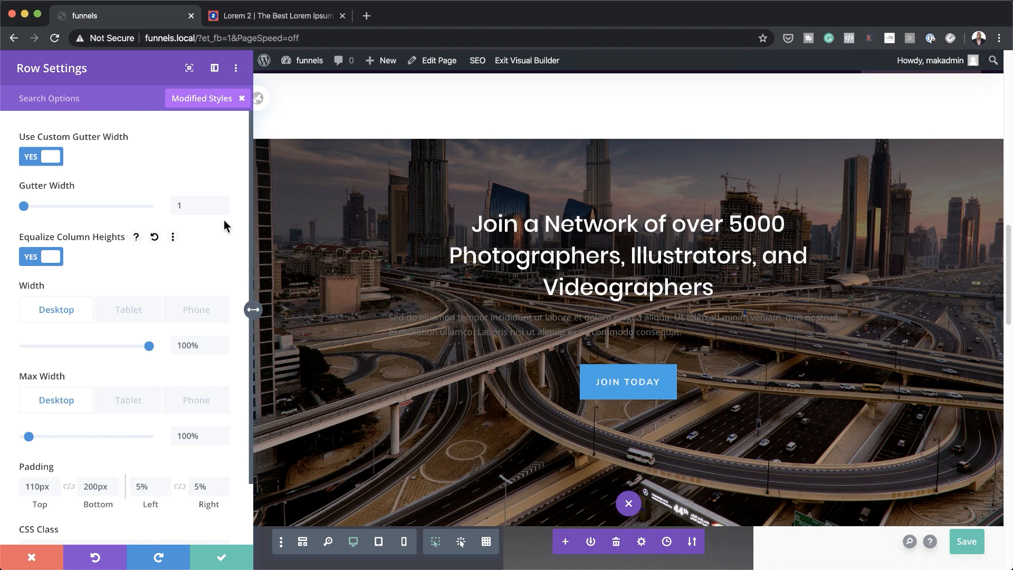
left_click(32, 557)
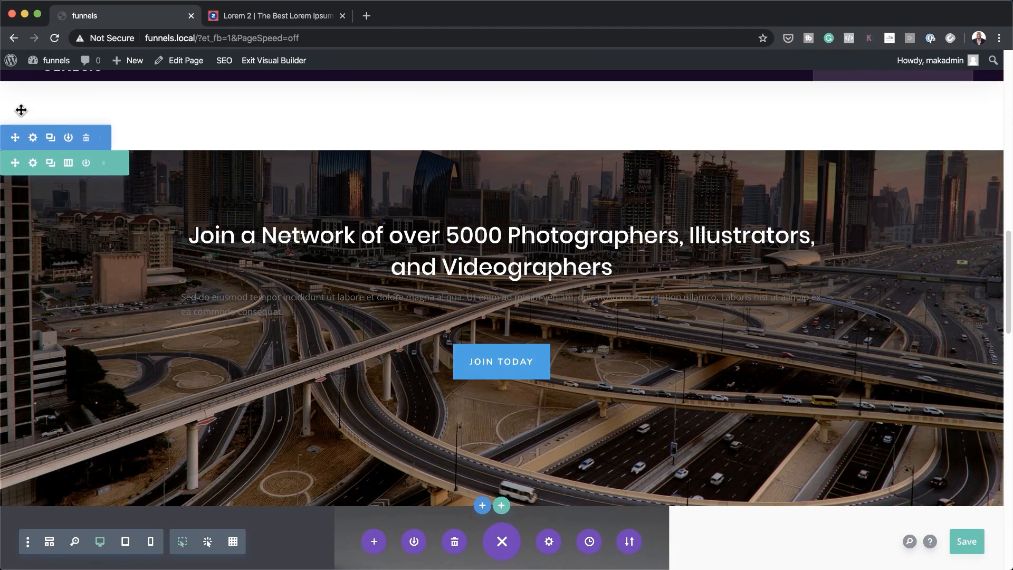
Set the hero section's background image to the drone photo drone-2724257_1920.jpg and save
left_click(33, 138)
left_click(46, 195)
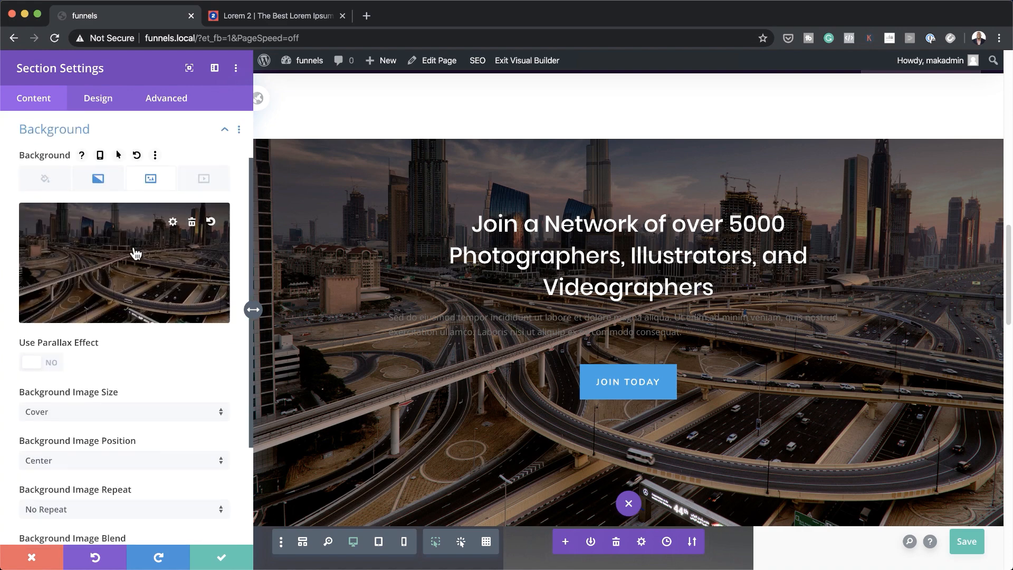
left_click(155, 253)
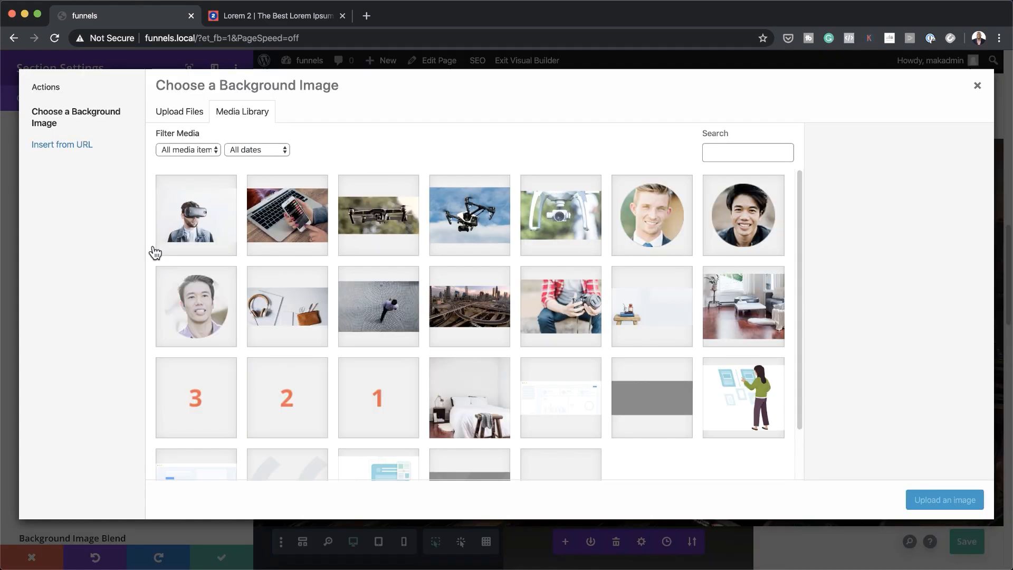
left_click(389, 228)
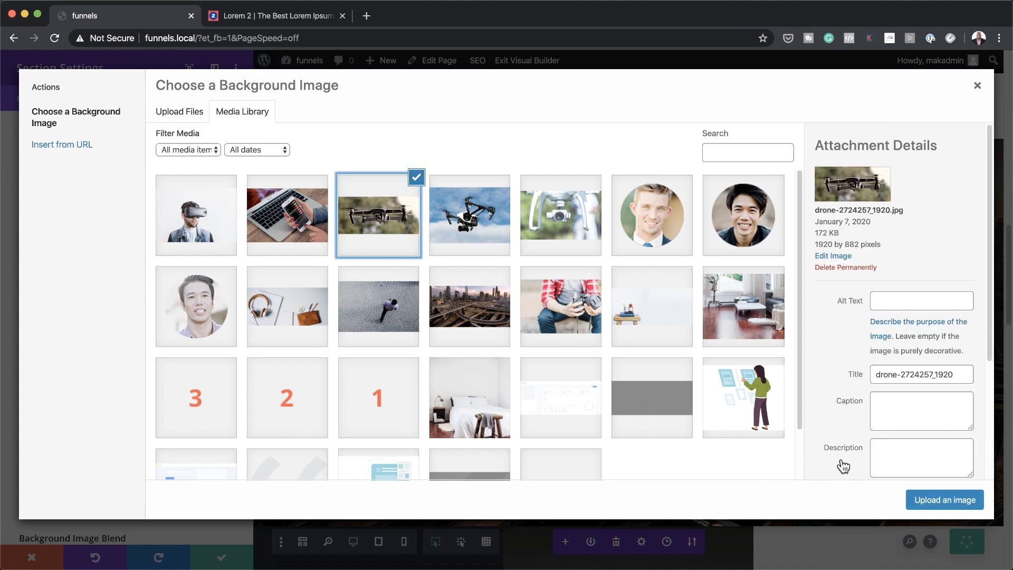
left_click(938, 505)
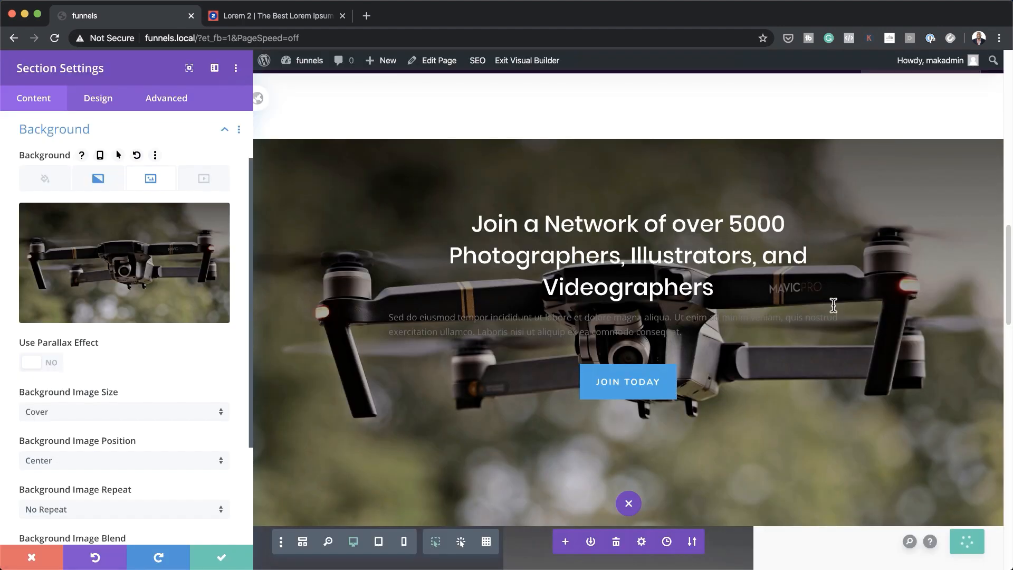
scroll(920, 437, "down", 2)
scroll(922, 434, "up", 5)
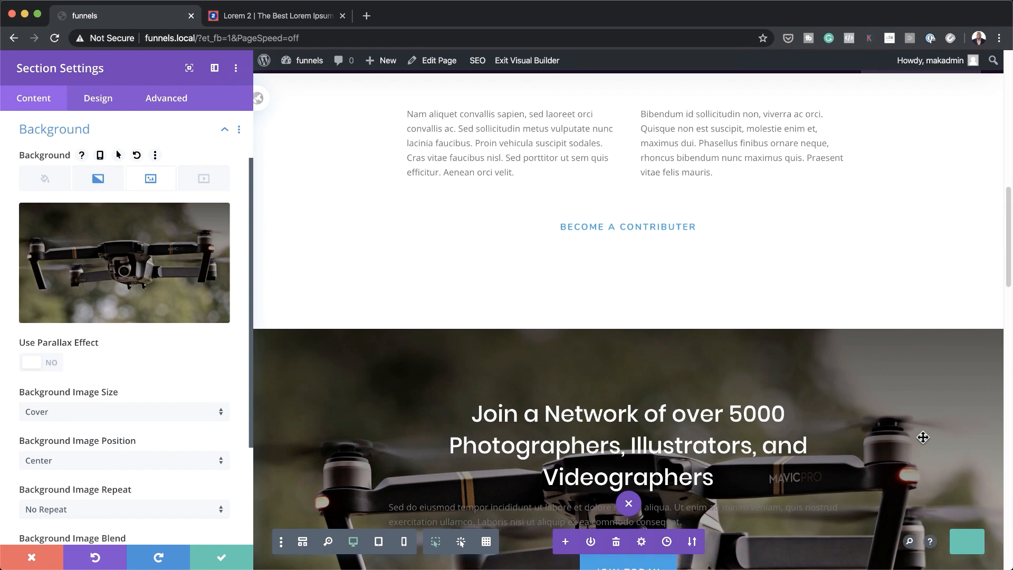
scroll(918, 441, "down", 1)
scroll(914, 443, "down", 3)
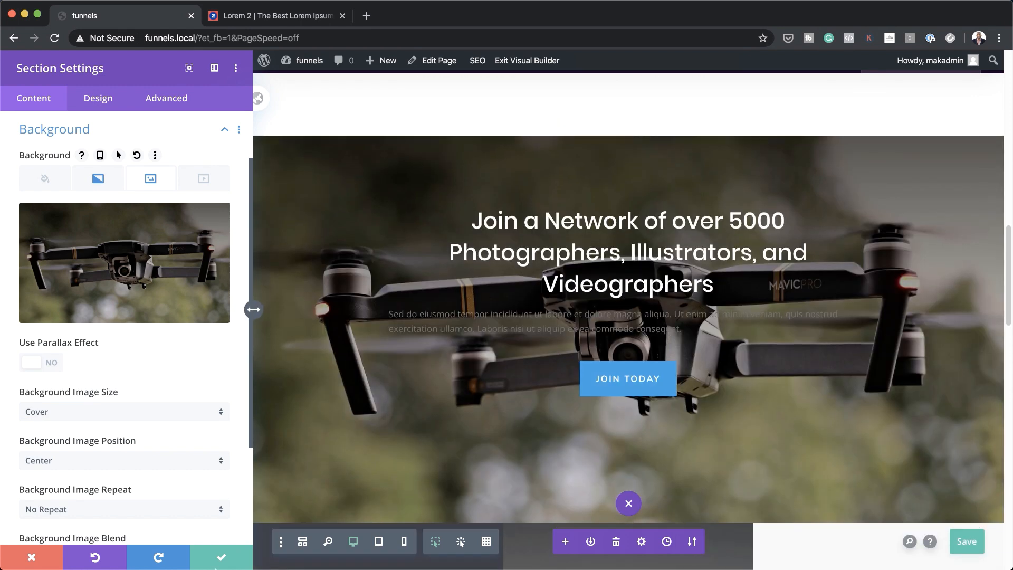
left_click(221, 557)
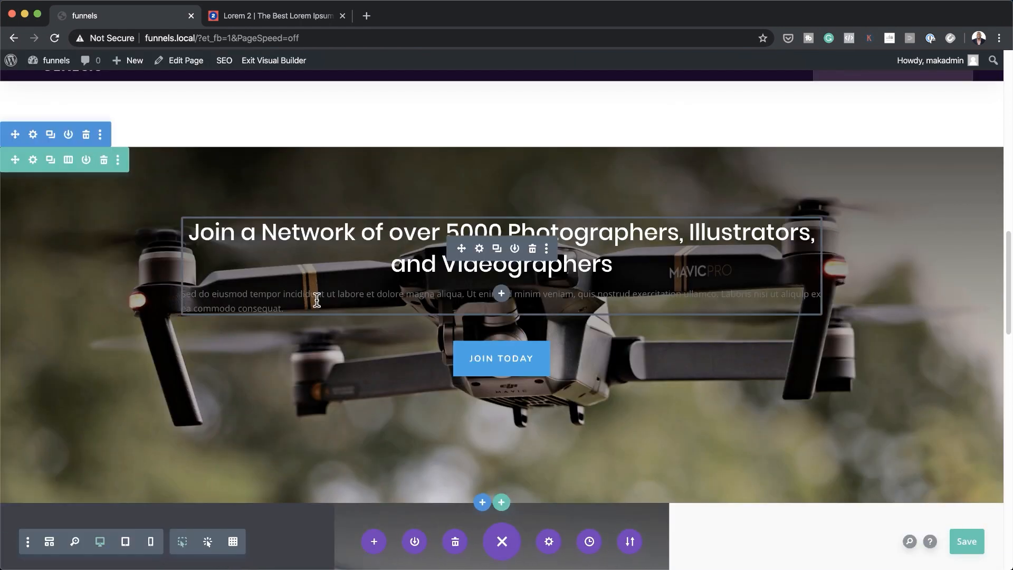
Centre the hero paragraph text and set its text colour to Light
left_click(480, 249)
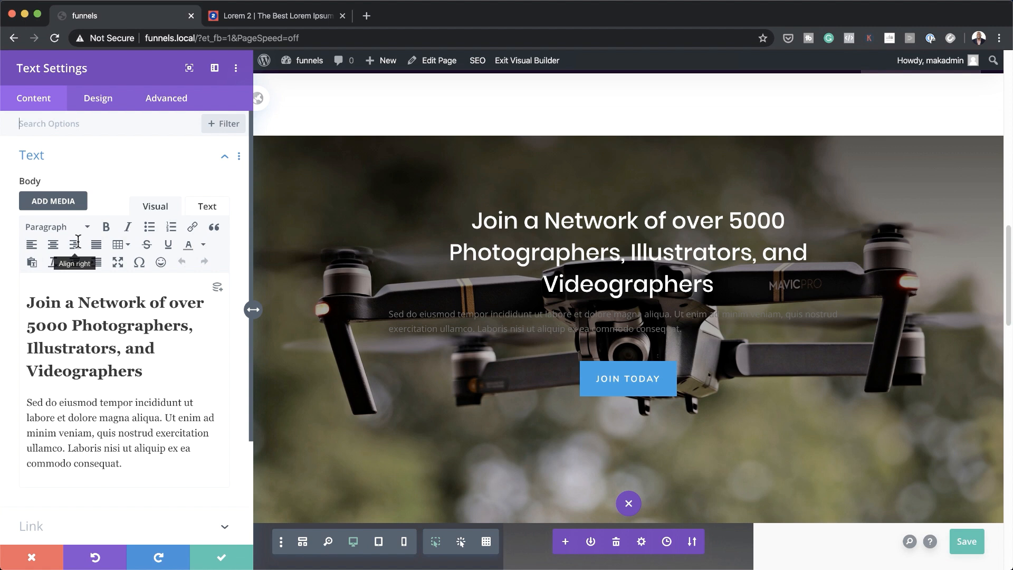
left_click(110, 105)
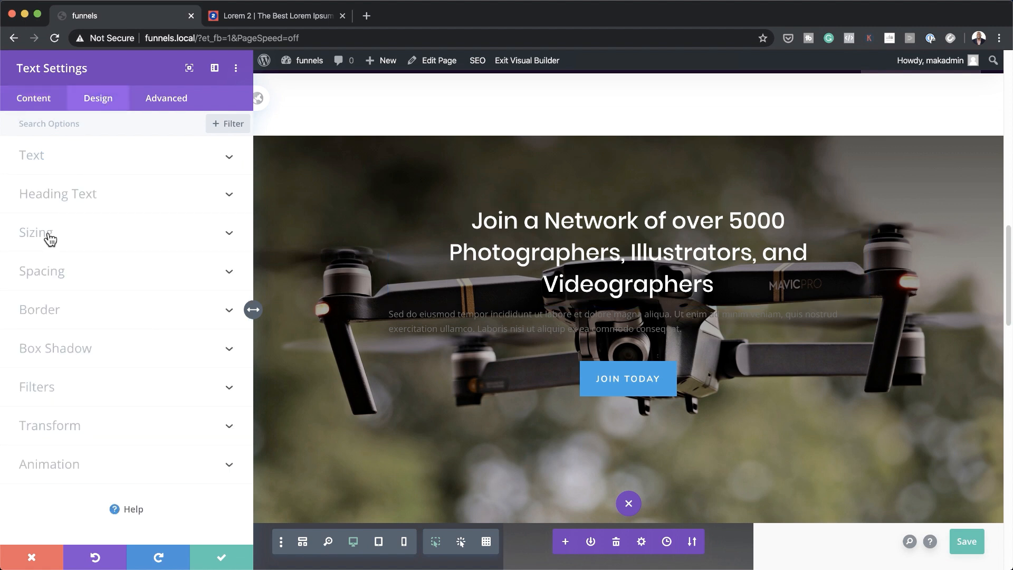
left_click(48, 159)
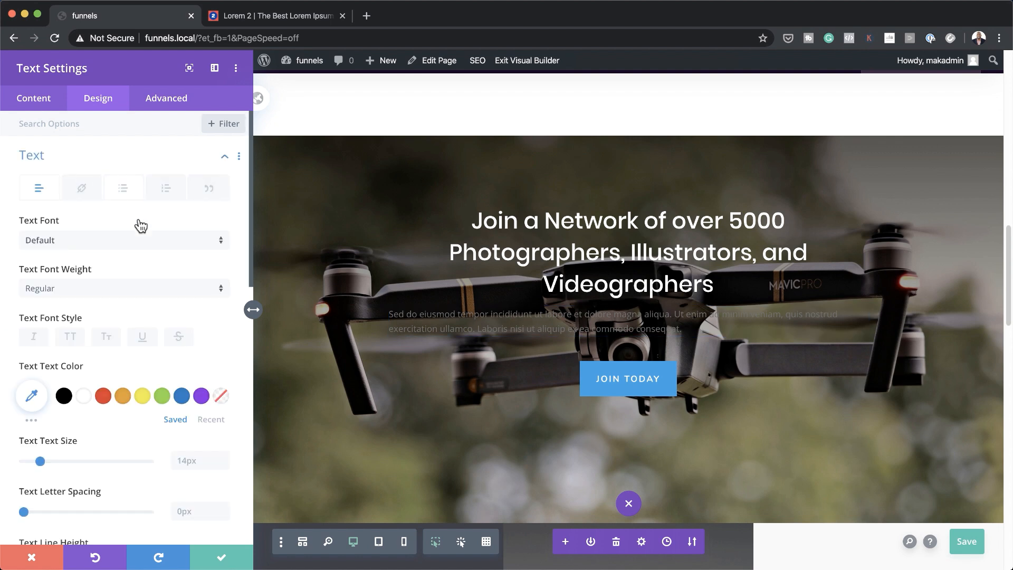
scroll(154, 417, "down", 5)
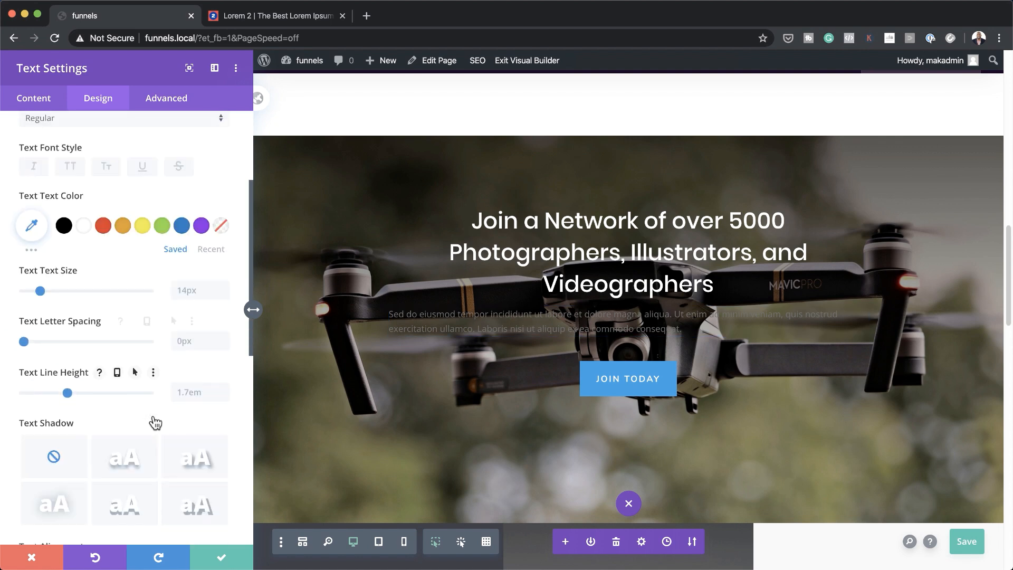
scroll(155, 422, "down", 2)
left_click(98, 401)
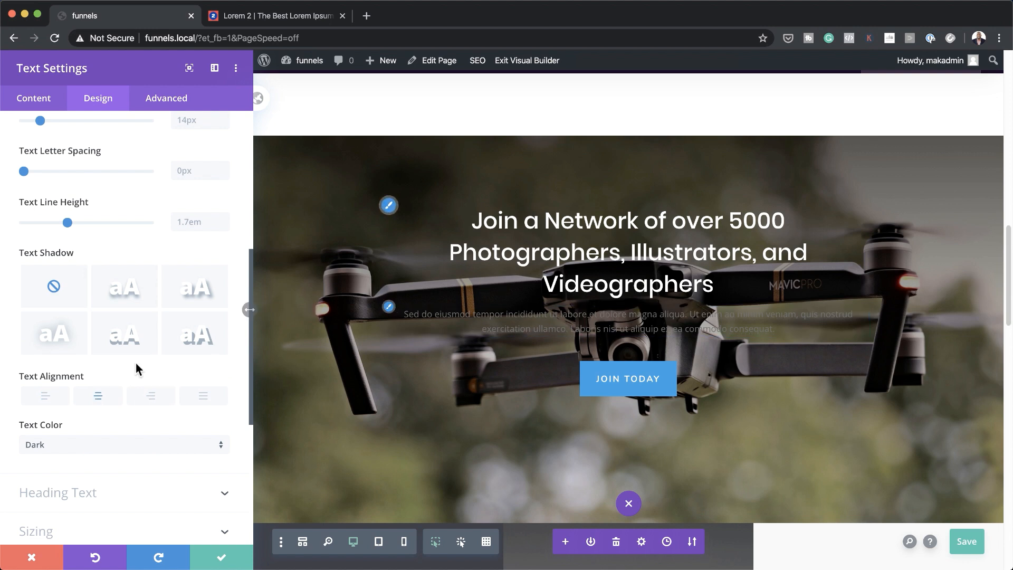
left_click(46, 452)
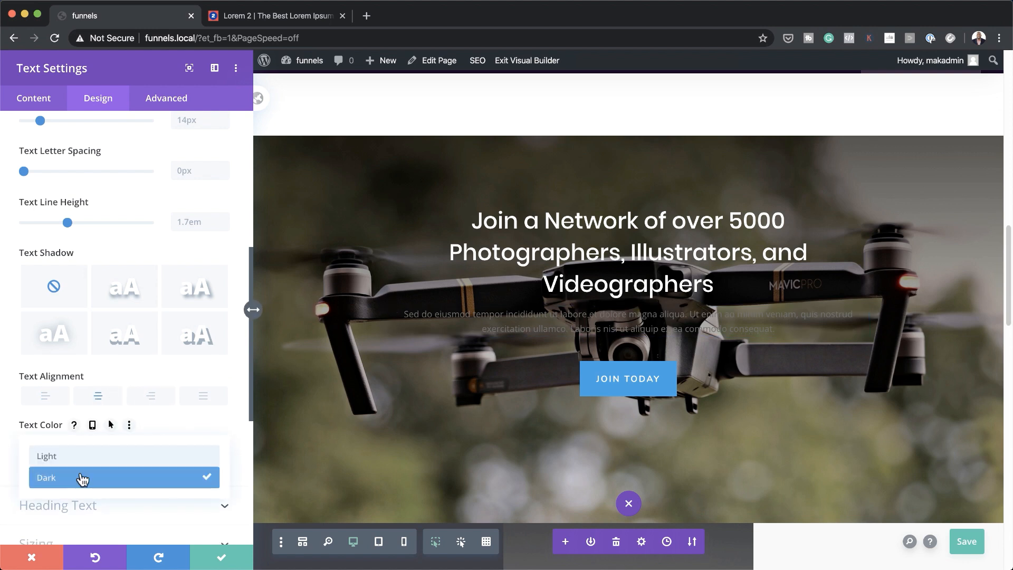
left_click(87, 457)
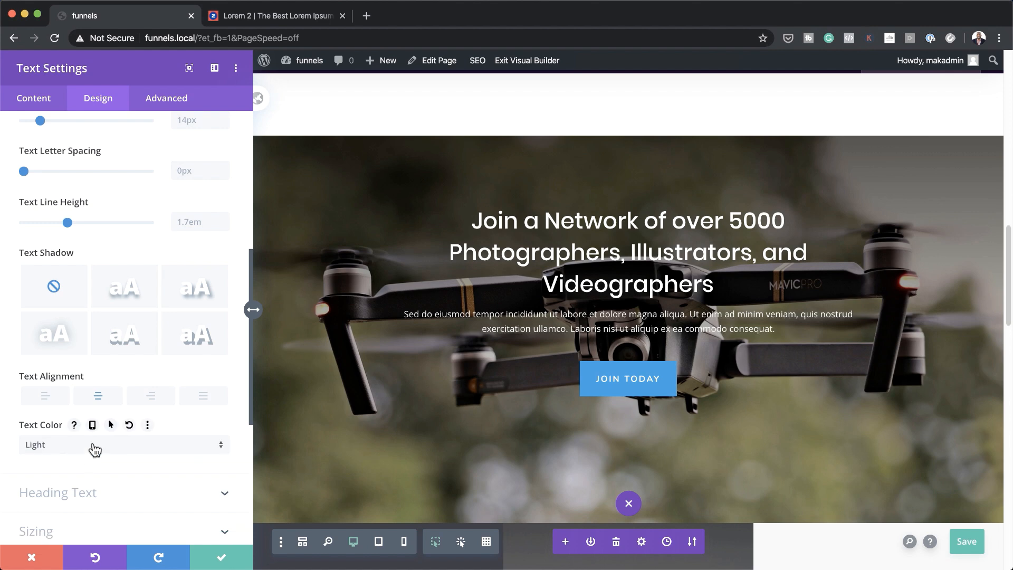
Narrow the hero text block's width to 56% and save the text settings
scroll(160, 237, "up", 5)
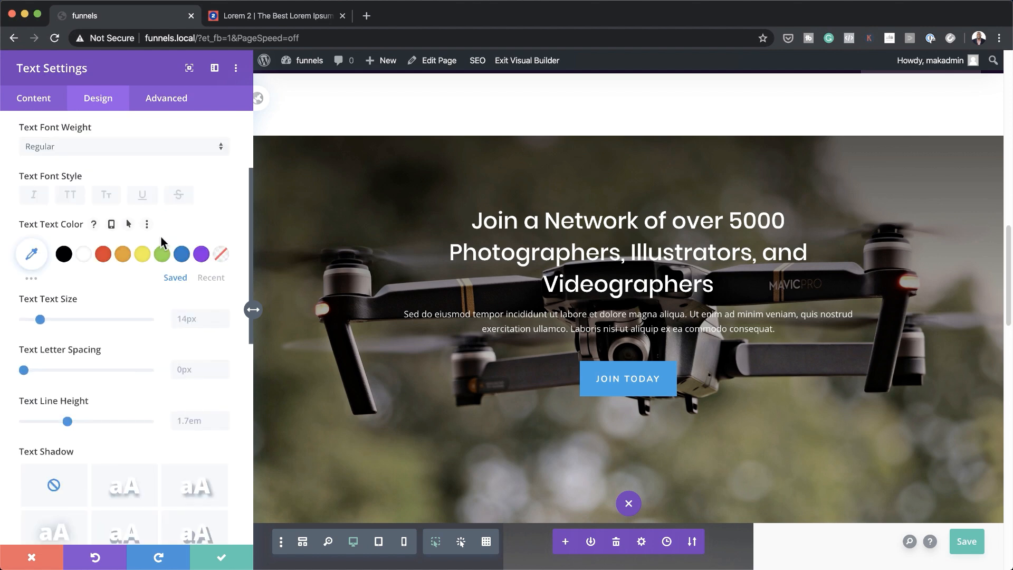
scroll(160, 236, "up", 3)
scroll(196, 396, "down", 5)
scroll(196, 395, "down", 5)
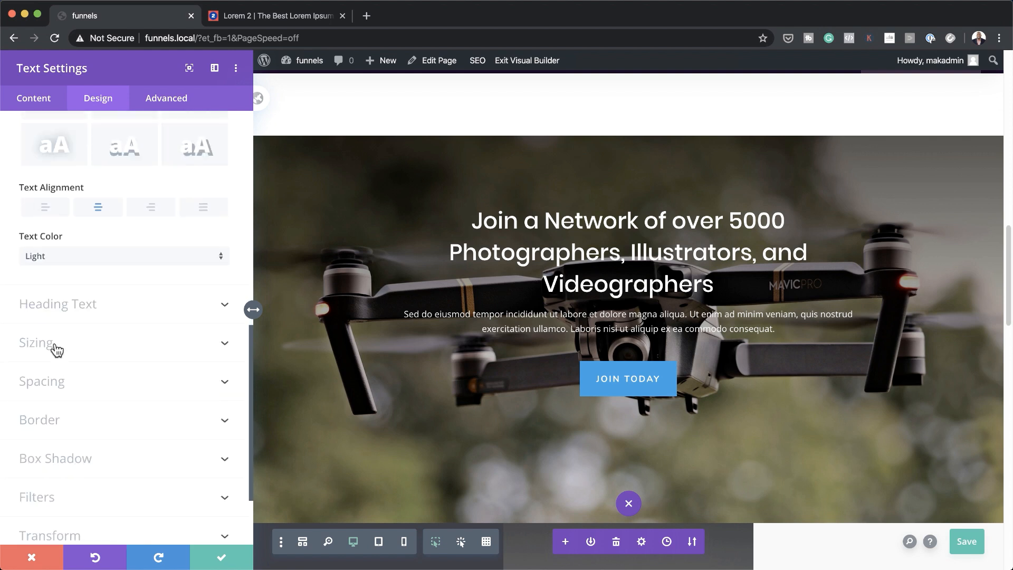
left_click(57, 350)
left_click_drag(113, 178, 93, 181)
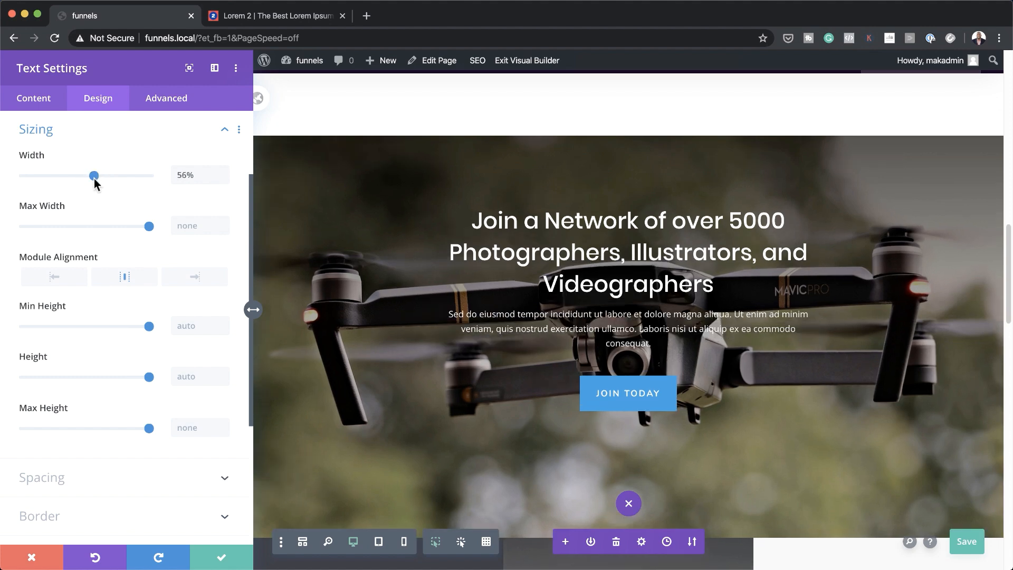
left_click(226, 561)
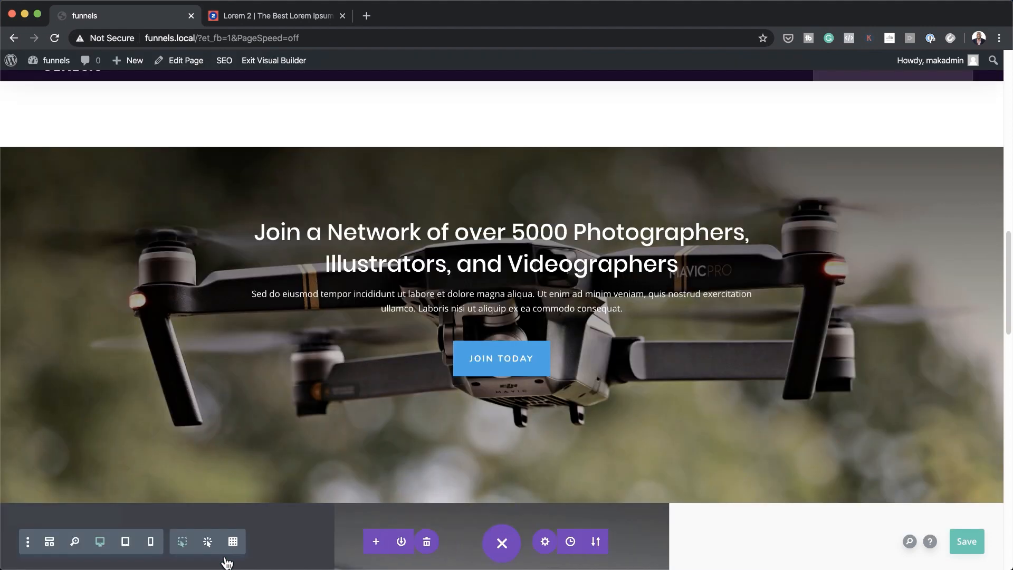
Make the Join Today button's background green #7cda24
mouse_move(494, 353)
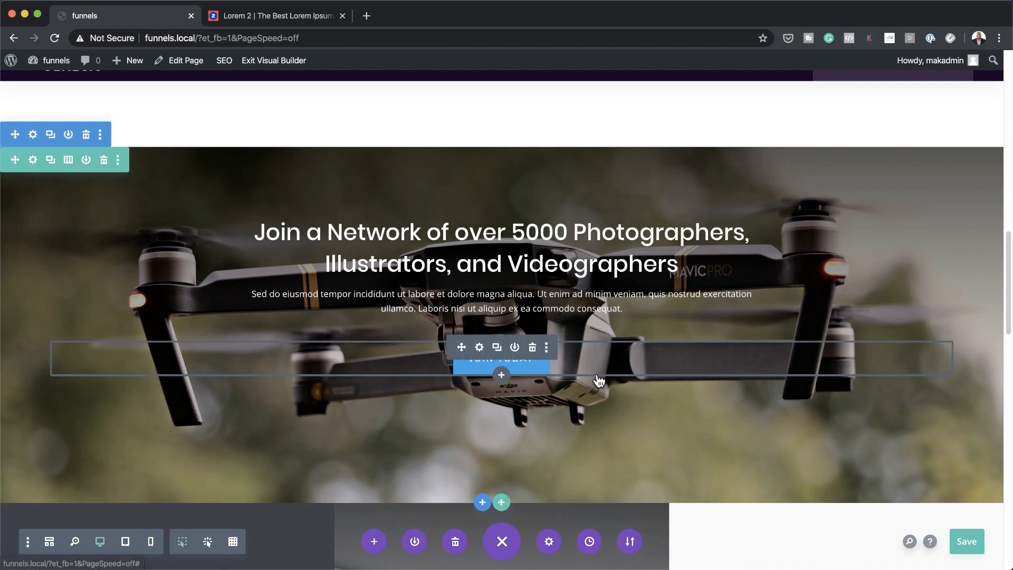
scroll(646, 397, "down", 5)
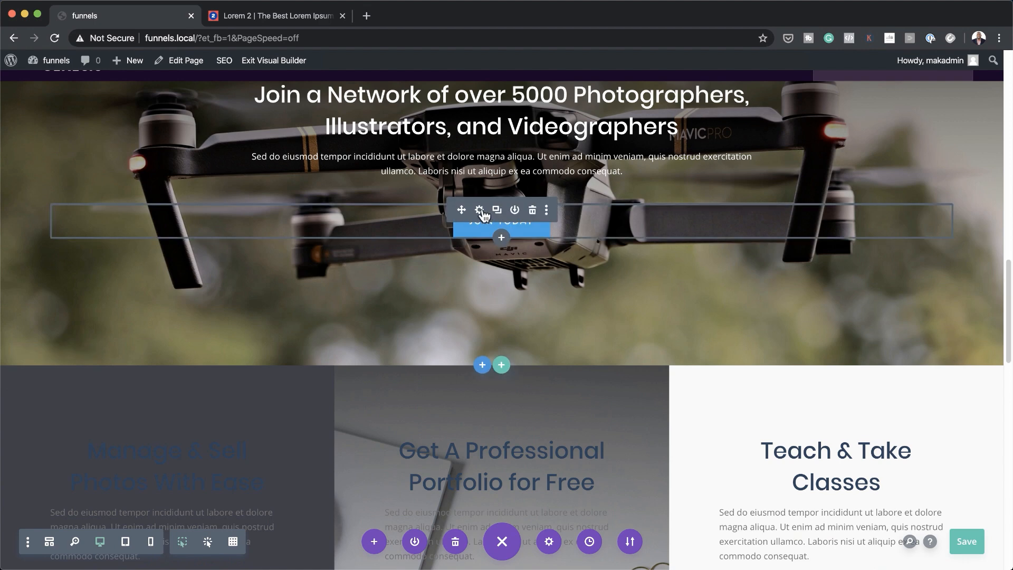
left_click(480, 211)
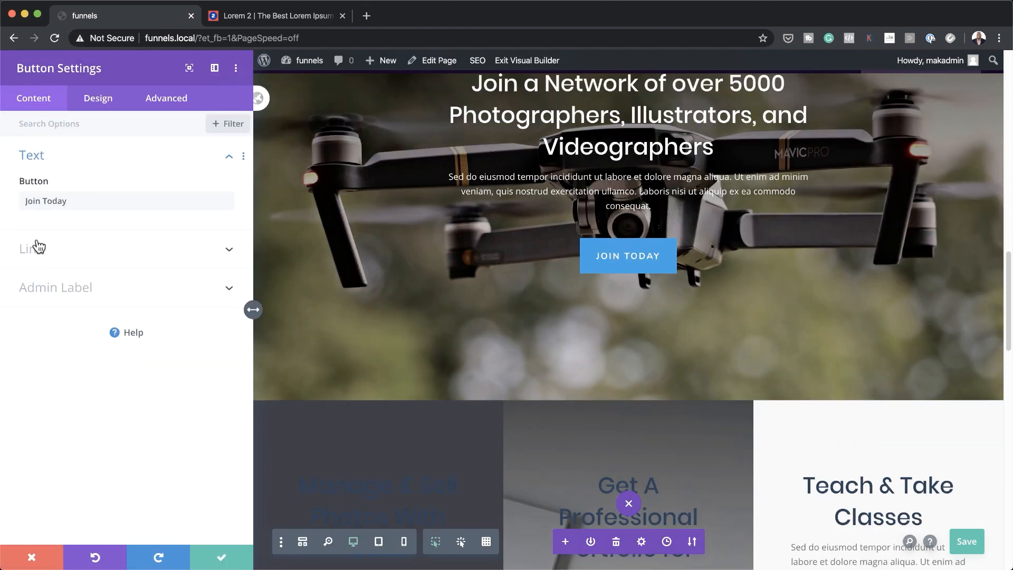
left_click(97, 105)
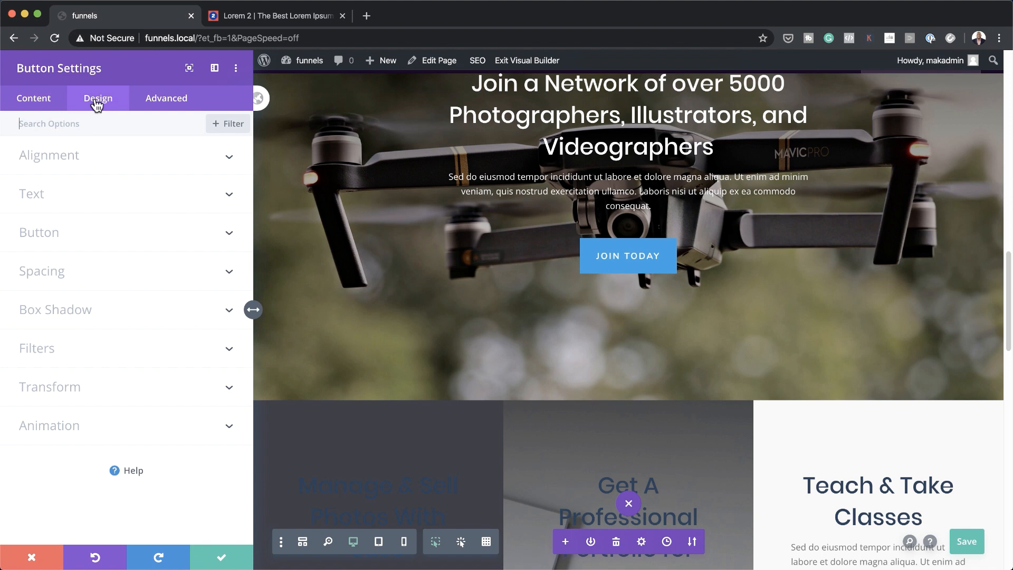
left_click(48, 244)
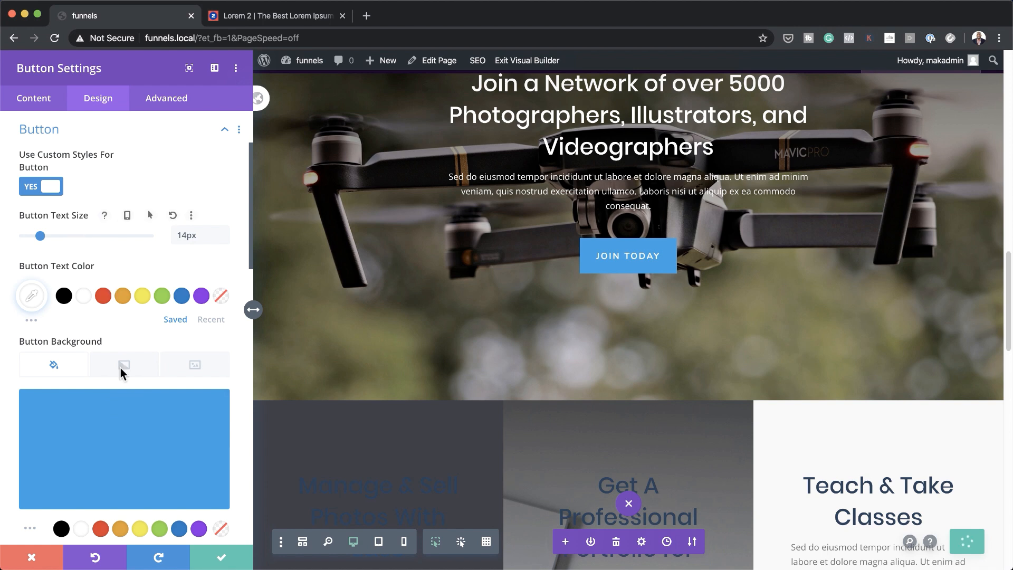
scroll(132, 457, "down", 3)
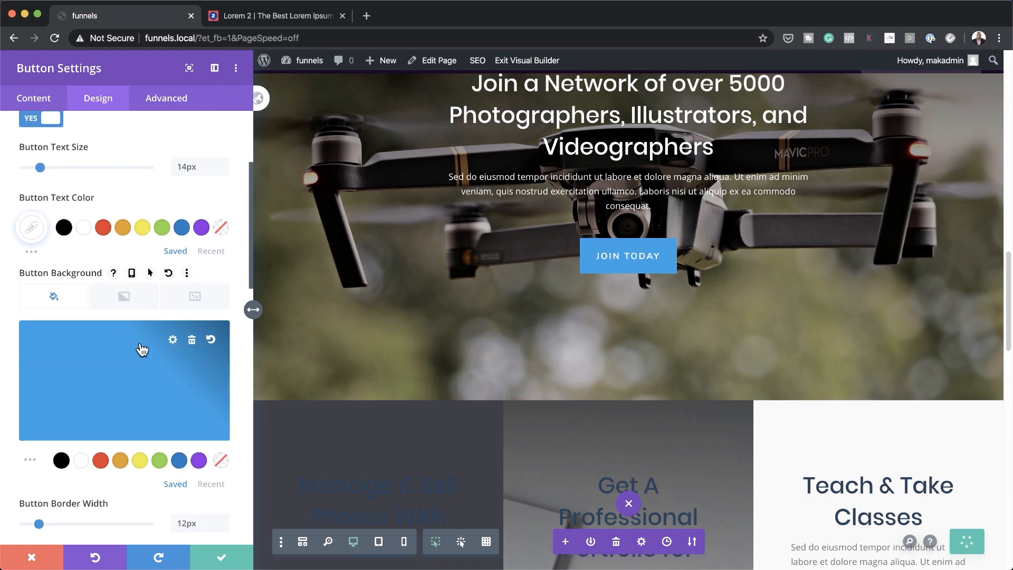
left_click(137, 369)
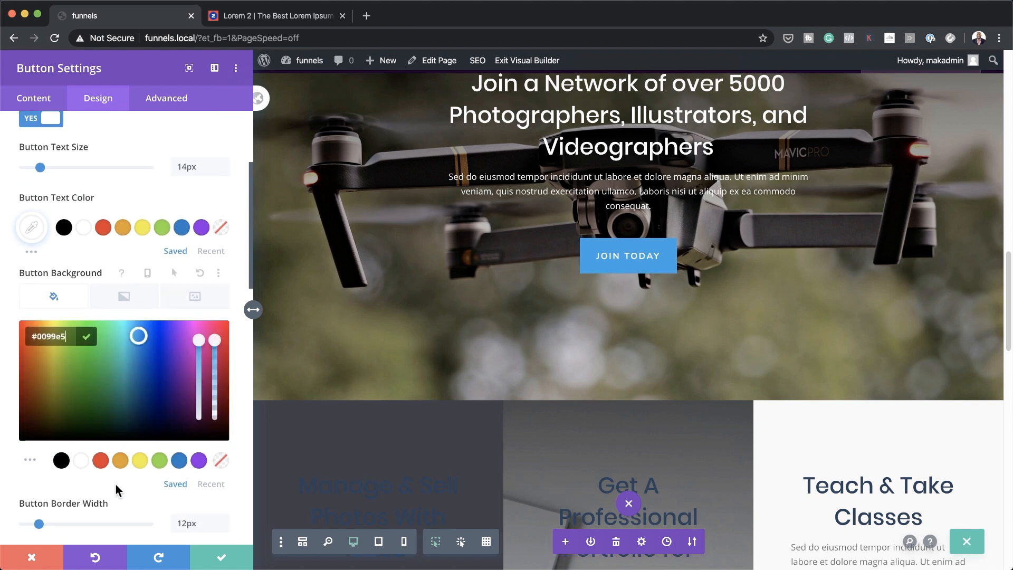
left_click(160, 460)
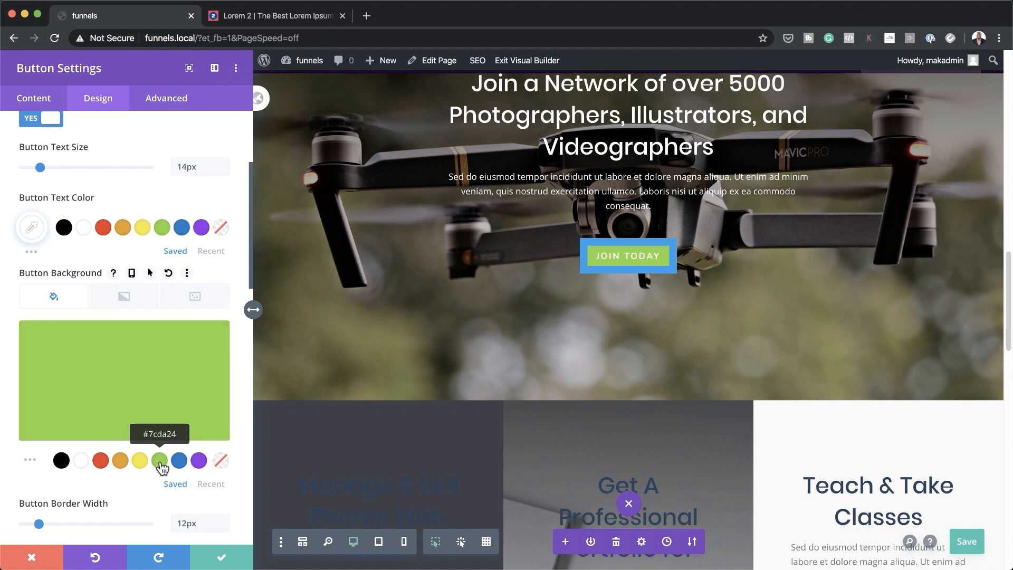
Set the button's border colour to green #7cda24, also on hover, and save
scroll(151, 486, "down", 5)
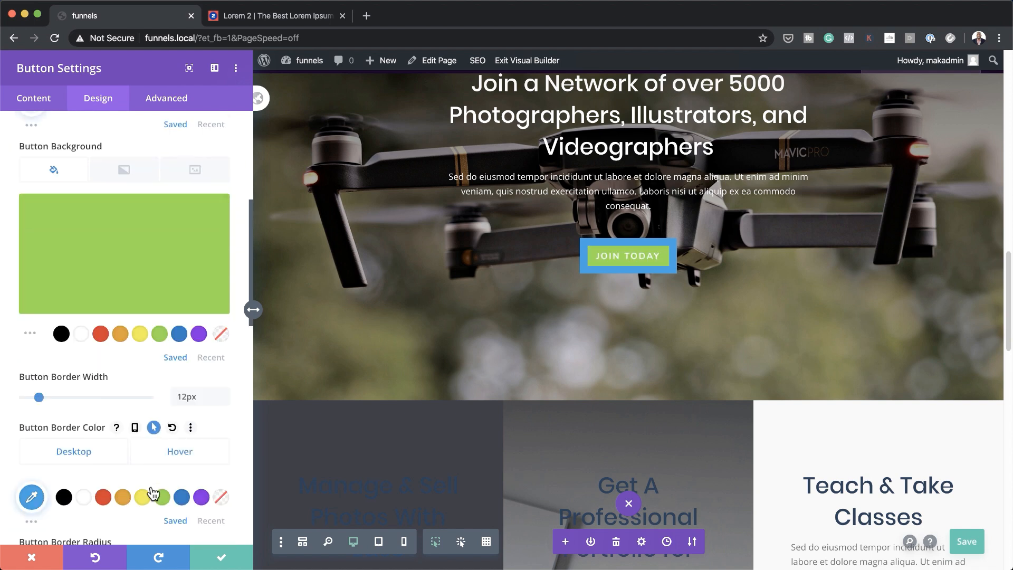
scroll(151, 486, "down", 2)
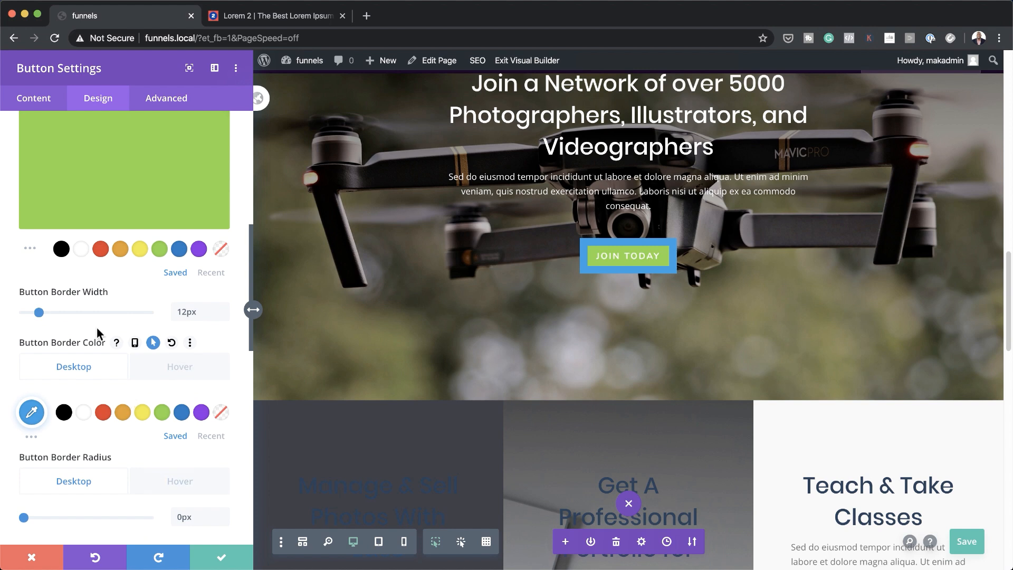
scroll(163, 323, "down", 1)
left_click(163, 397)
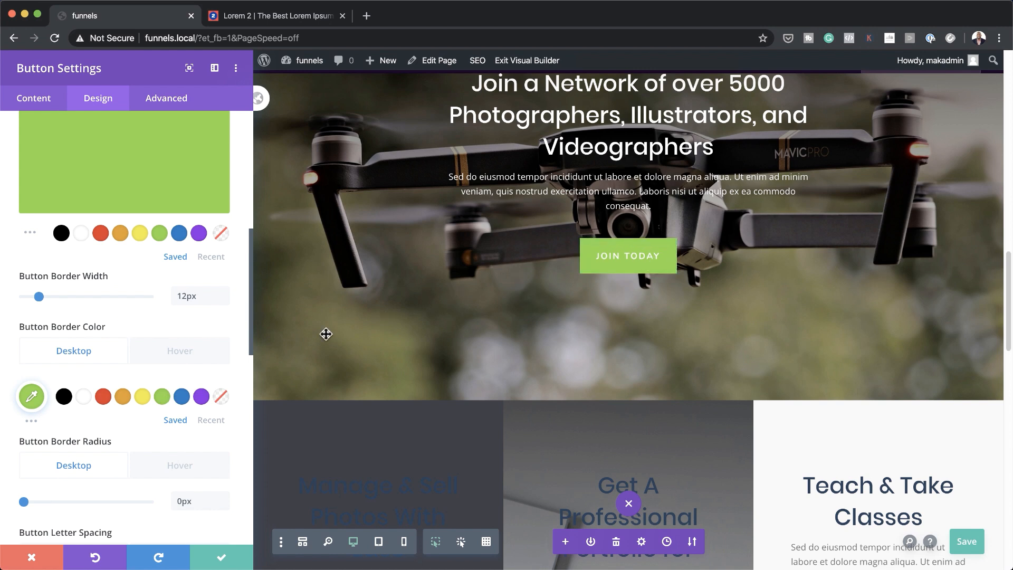
scroll(190, 425, "down", 1)
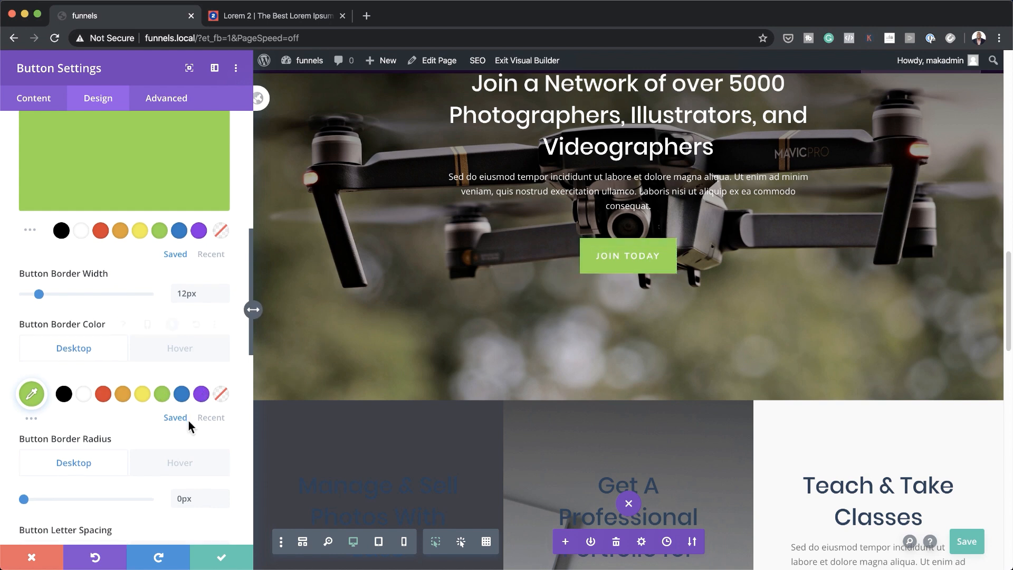
scroll(189, 422, "down", 5)
left_click(179, 334)
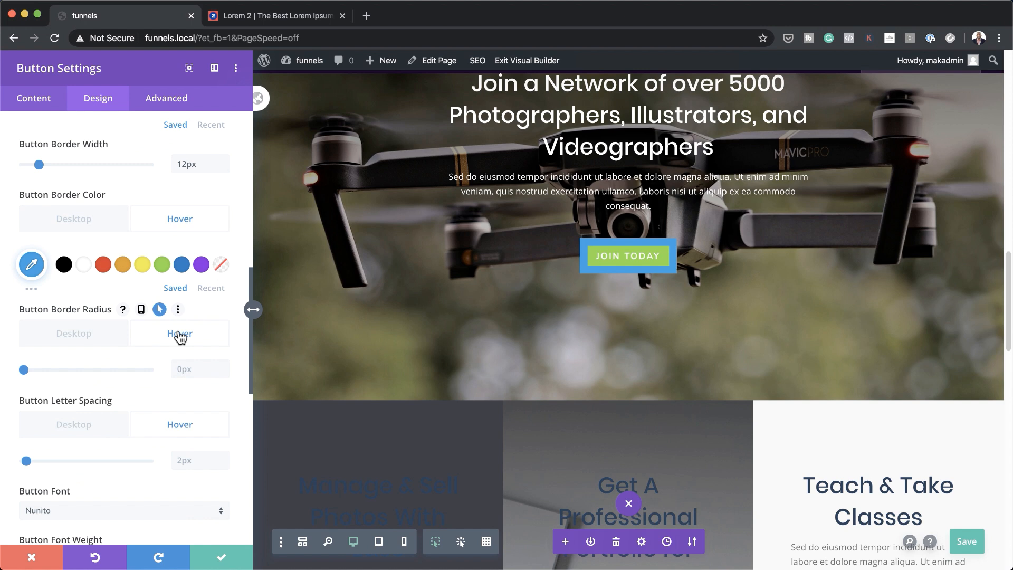
left_click(162, 264)
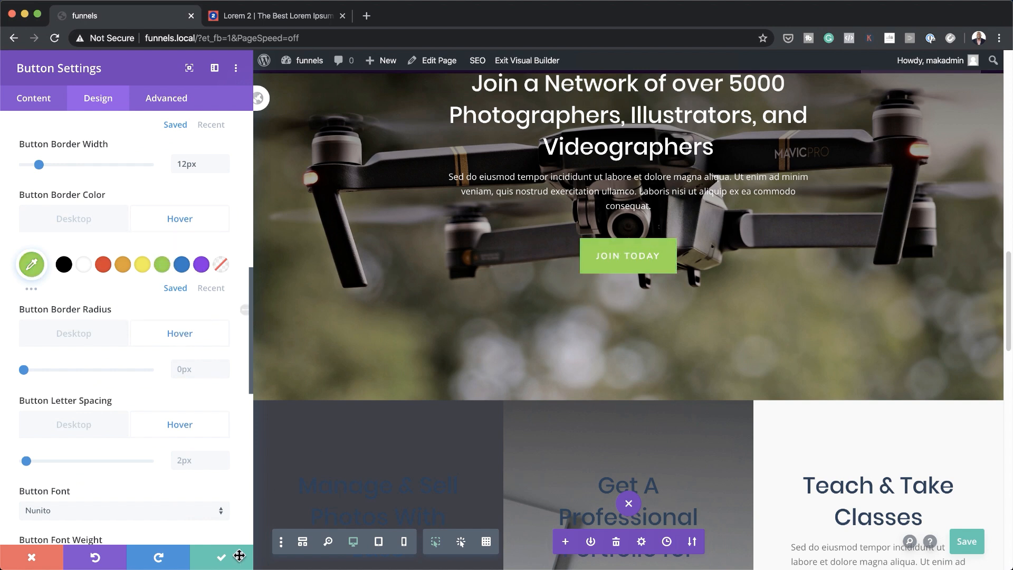
left_click(225, 560)
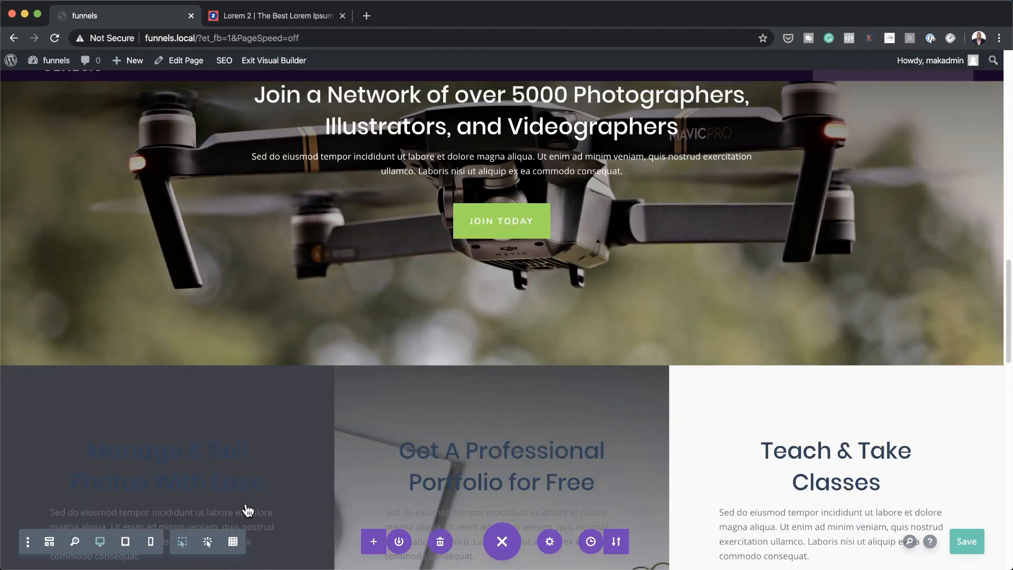
scroll(291, 257, "up", 5)
Open the middle feature column's settings, filtered to show only modified styles
scroll(298, 260, "up", 3)
scroll(298, 260, "down", 7)
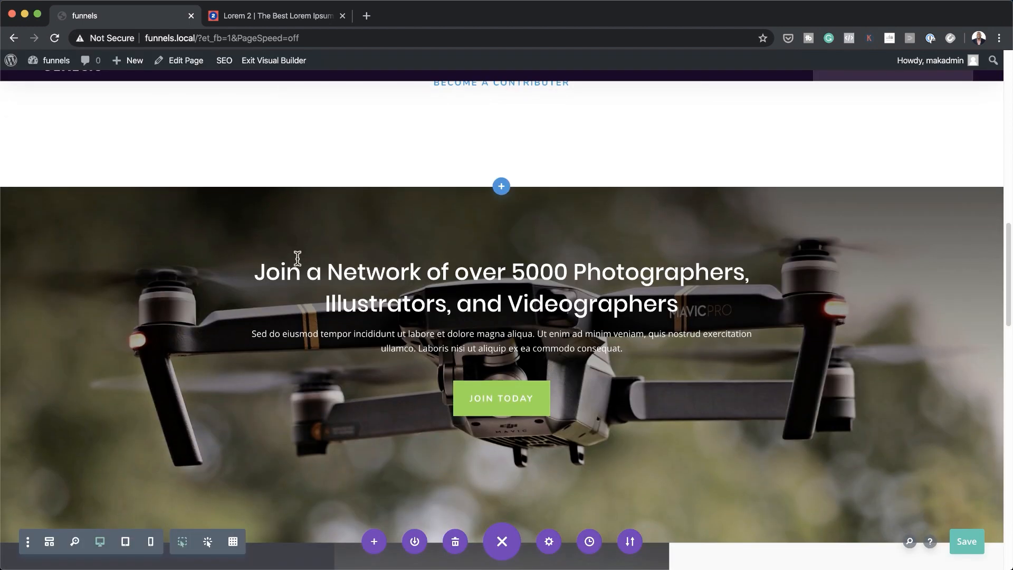
scroll(297, 258, "down", 5)
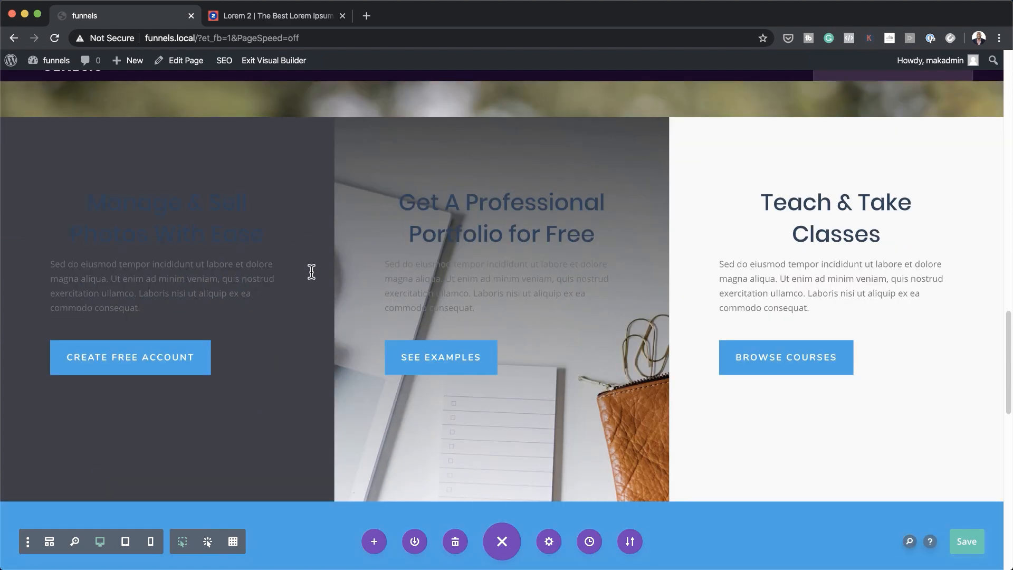
mouse_move(214, 227)
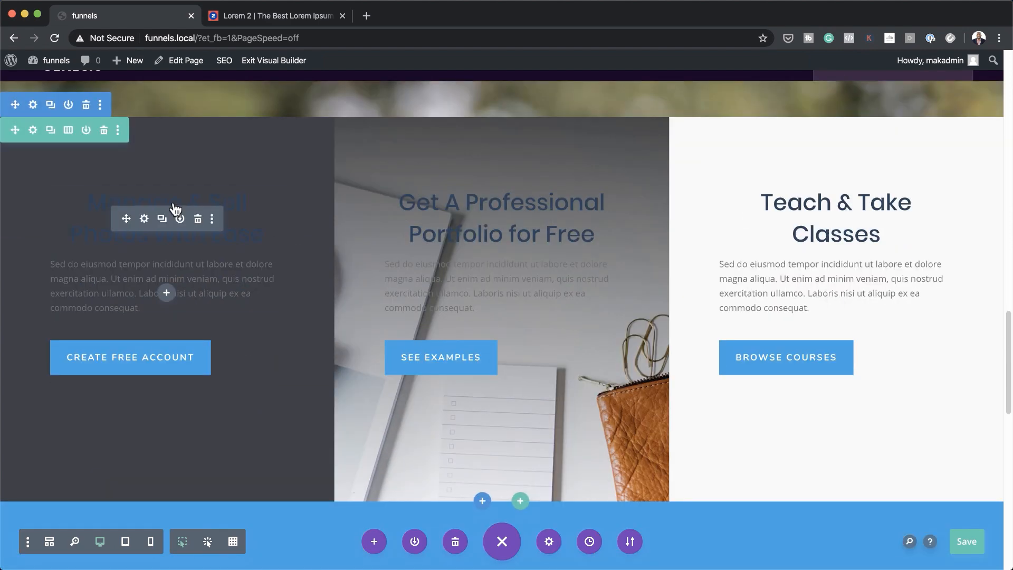
scroll(180, 185, "up", 1)
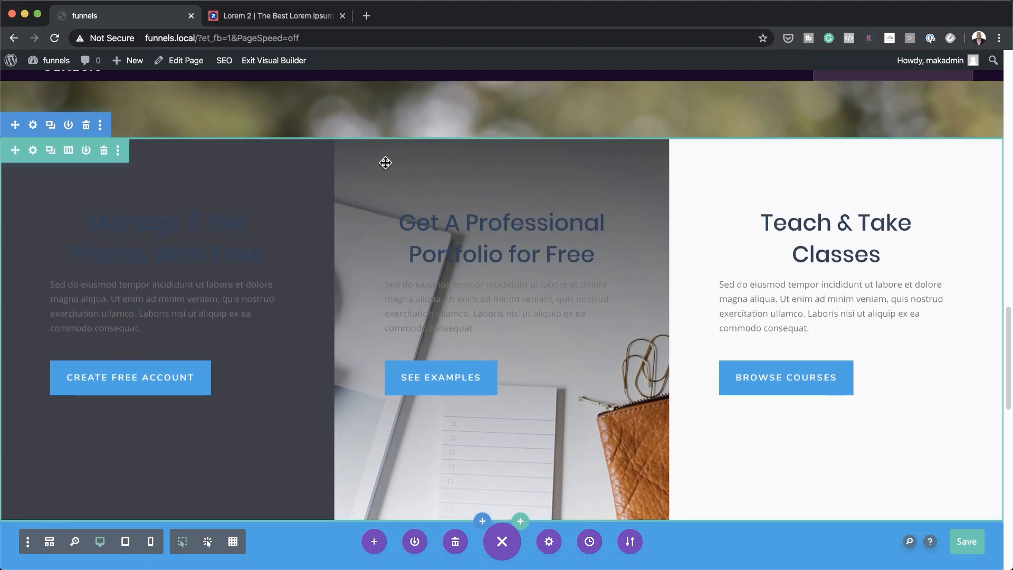
left_click(33, 151)
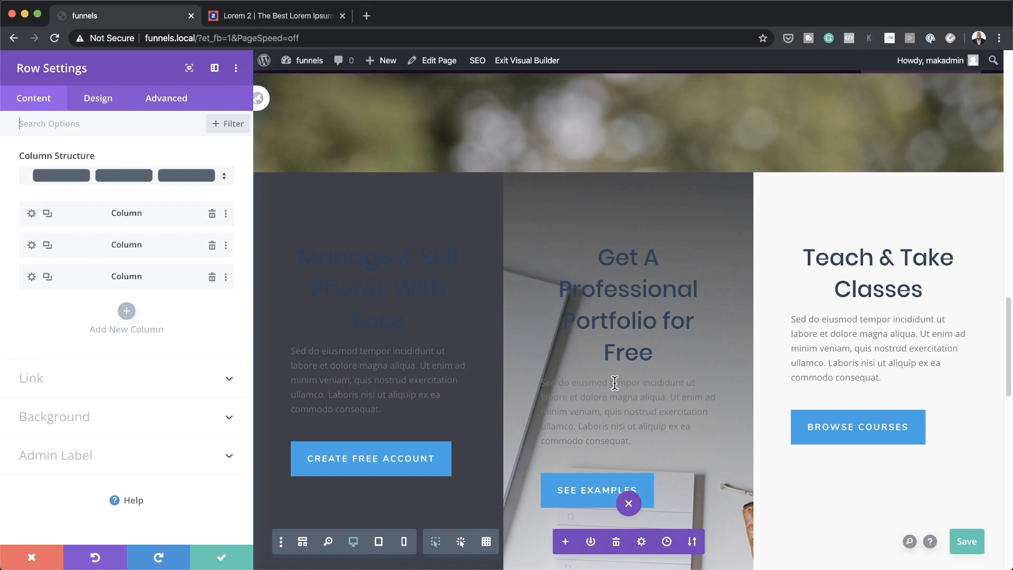
left_click(31, 245)
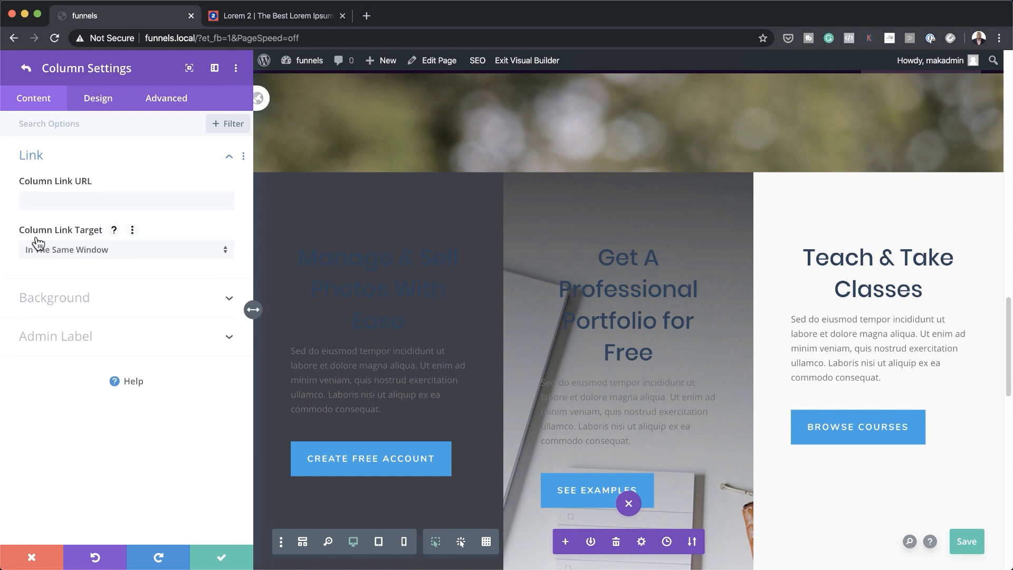
left_click(236, 124)
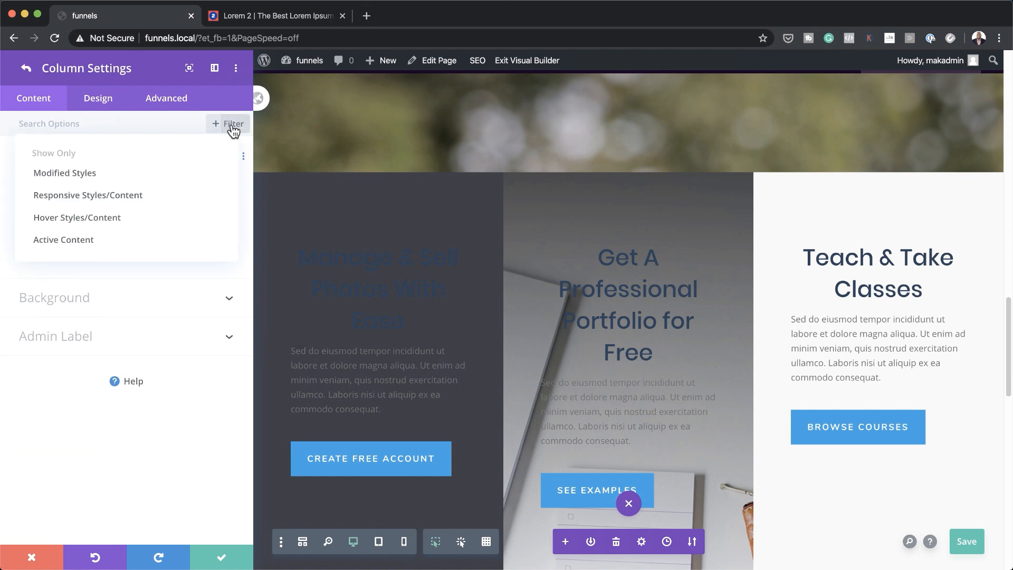
left_click(135, 172)
Set the column's background image to the laptop-and-phone photo and save the row
mouse_move(142, 243)
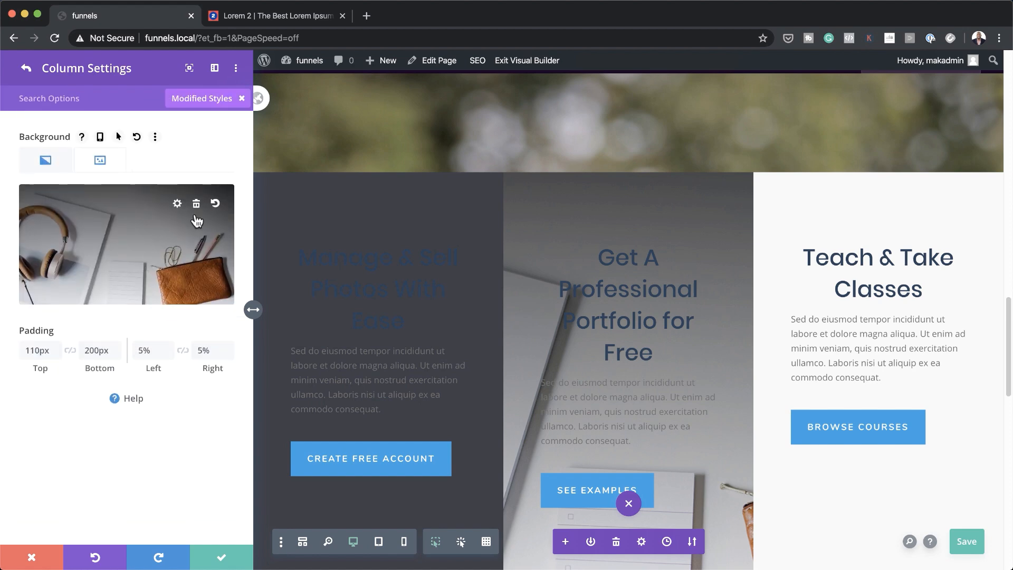
left_click(124, 252)
left_click(281, 217)
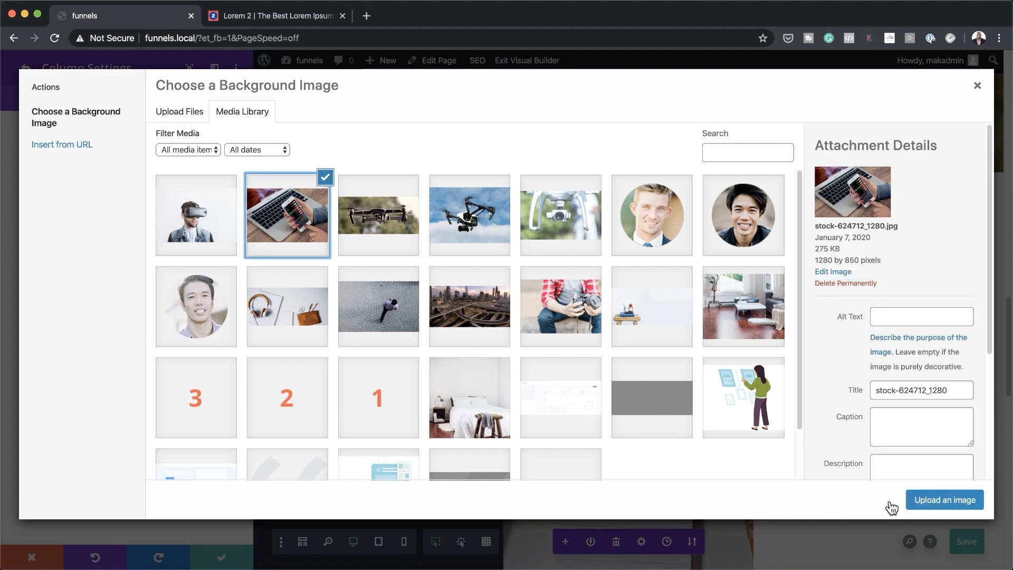
left_click(969, 505)
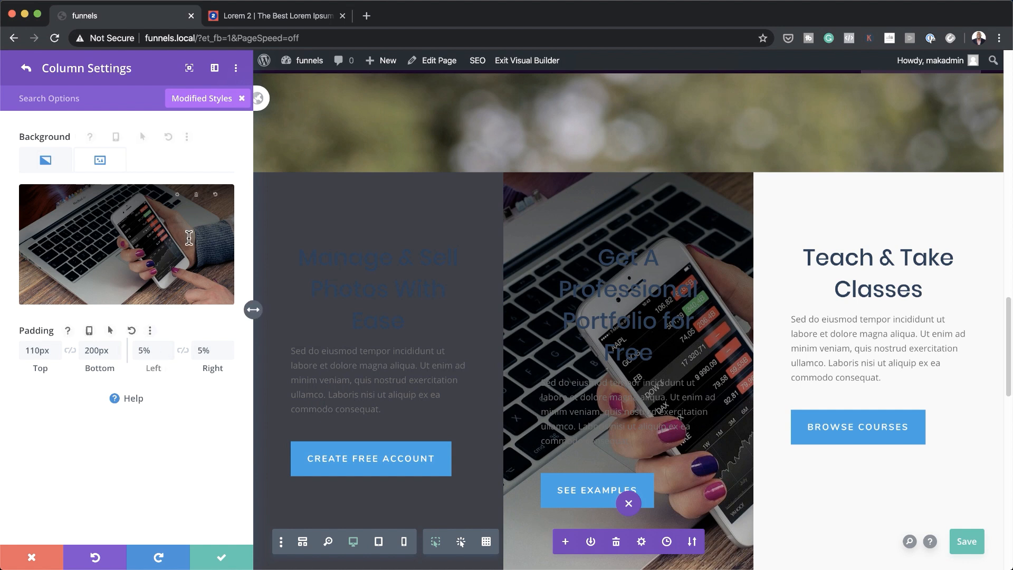
left_click(25, 69)
left_click(225, 561)
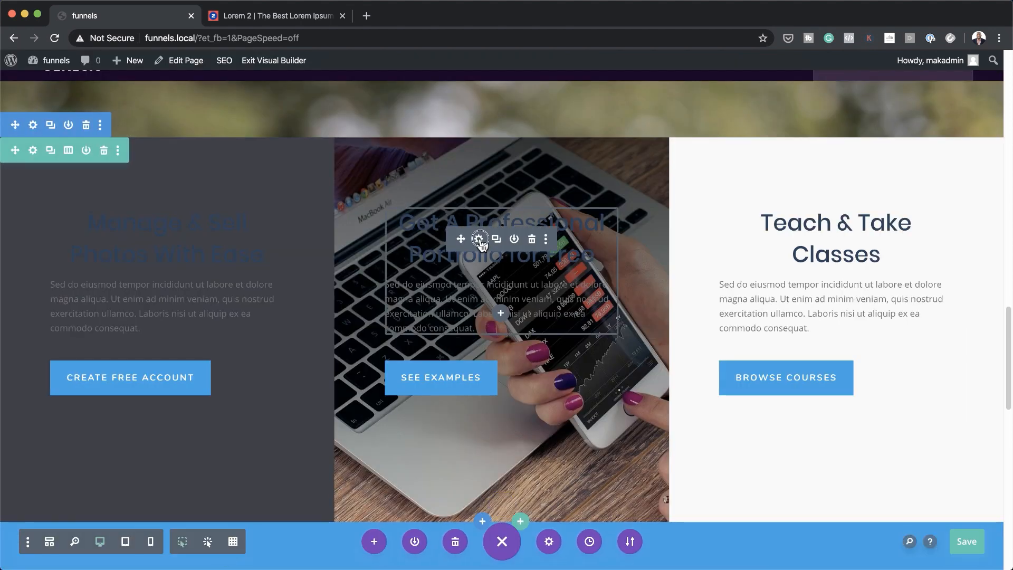
Centre the middle column's paragraph and set its text colour to Light
left_click(479, 239)
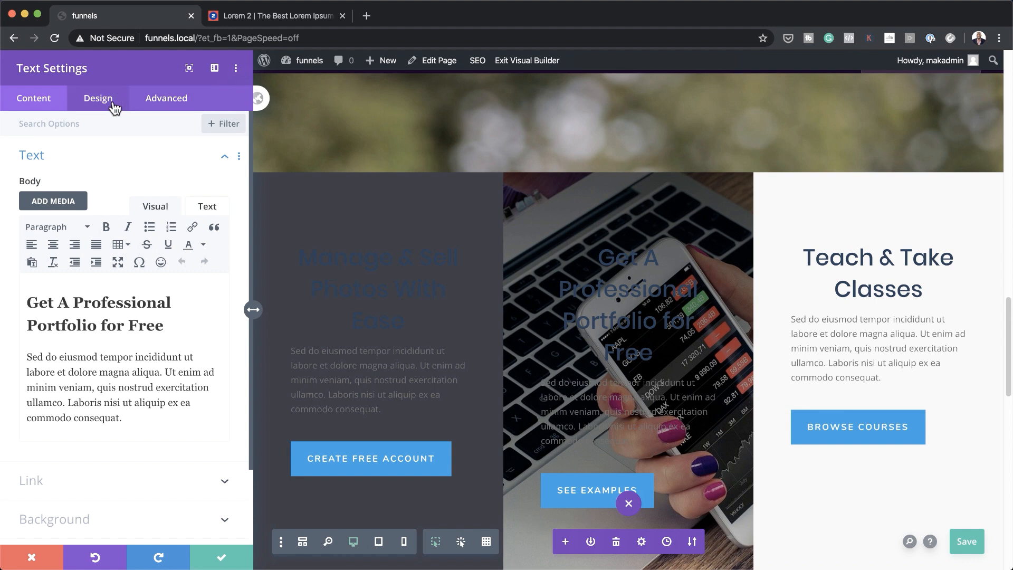
left_click(112, 103)
left_click(64, 168)
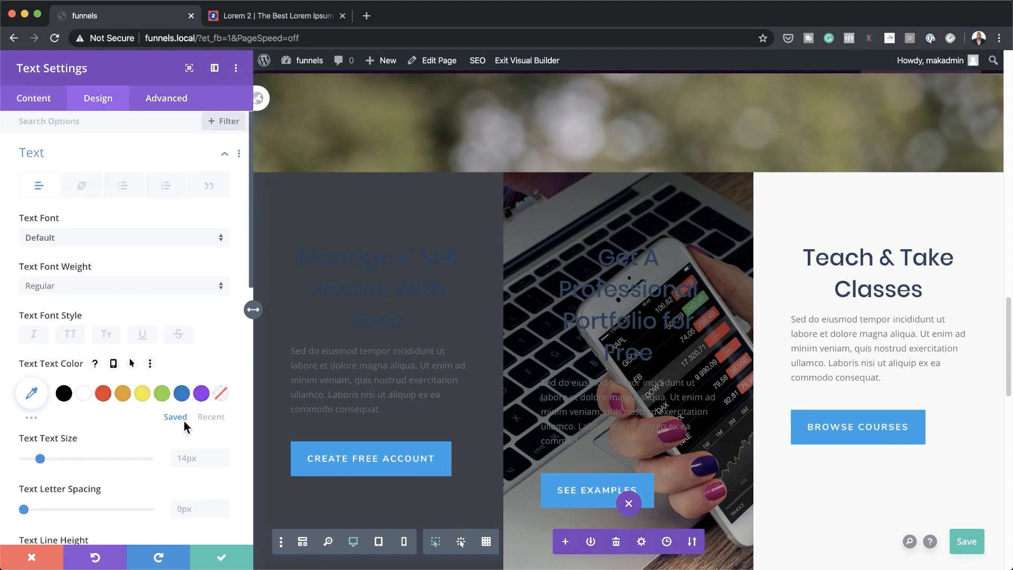
scroll(184, 426, "down", 3)
scroll(184, 419, "down", 5)
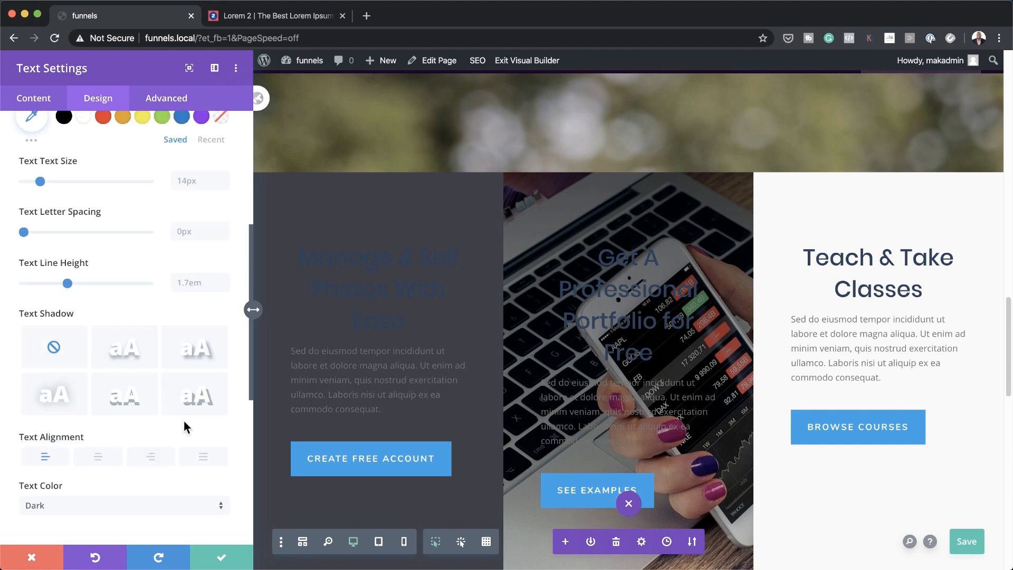
left_click(98, 420)
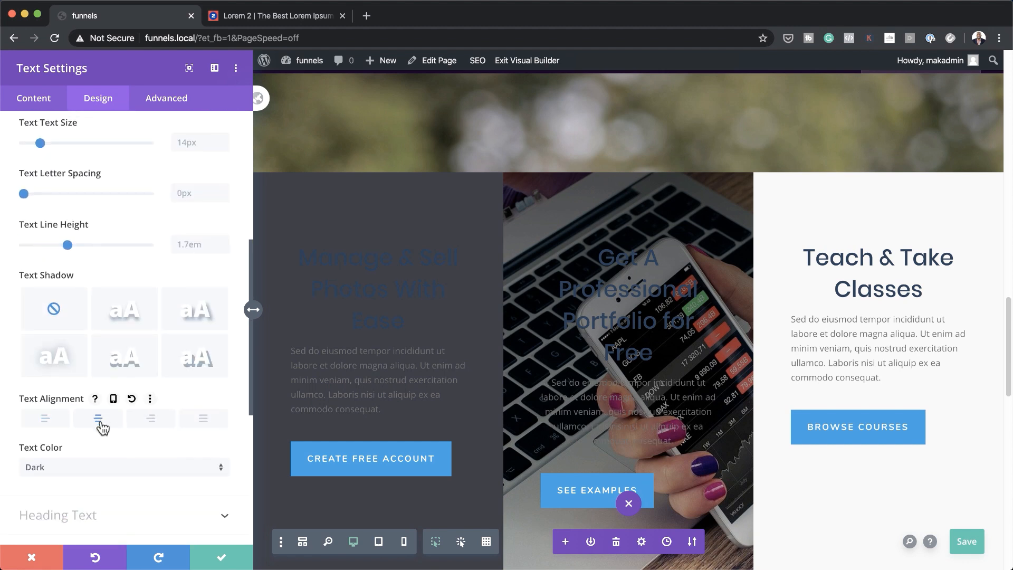
left_click(130, 467)
left_click(129, 464)
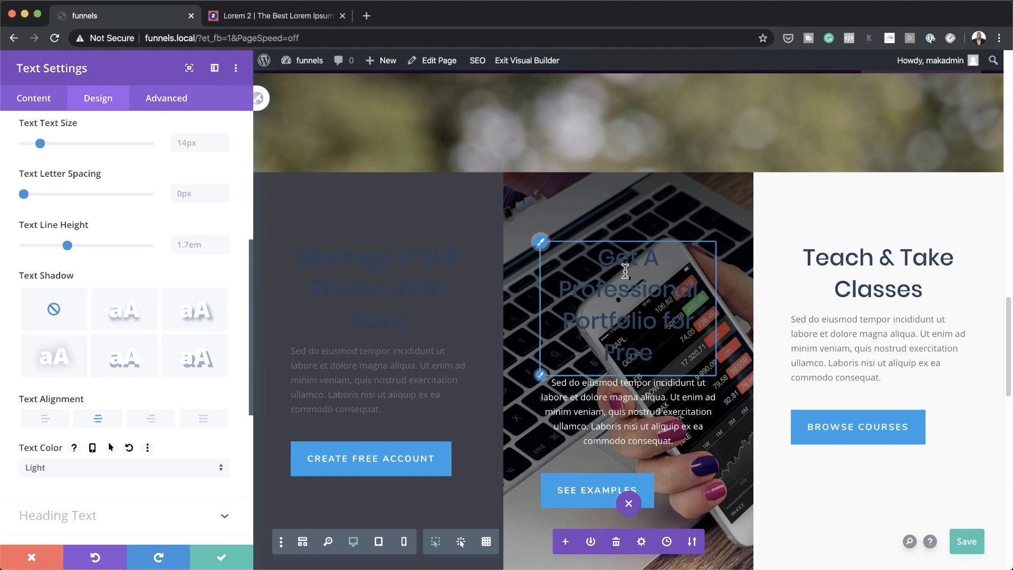
Make the 'Get A Professional Portfolio for Free' heading white
left_click(542, 244)
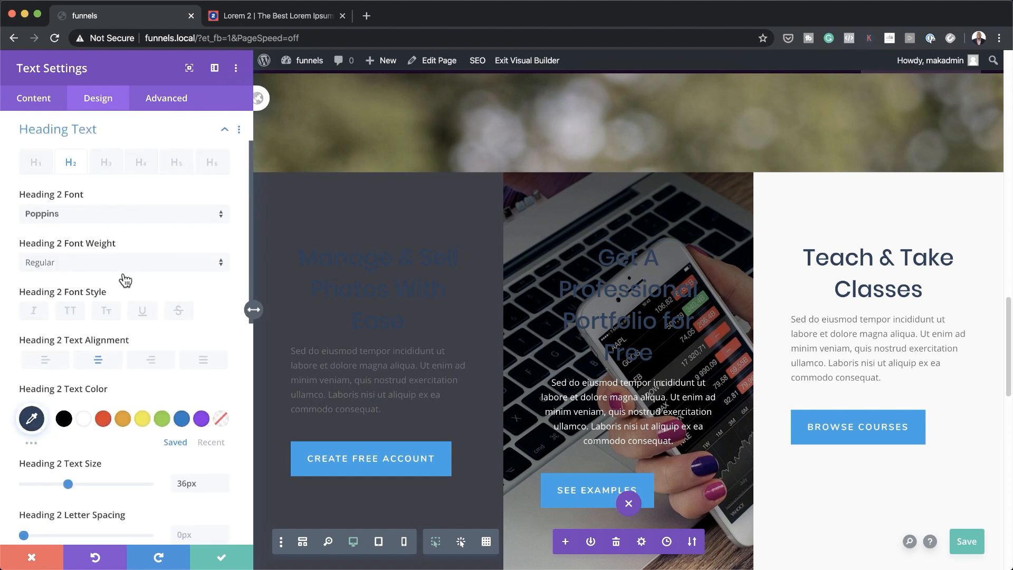
left_click(83, 419)
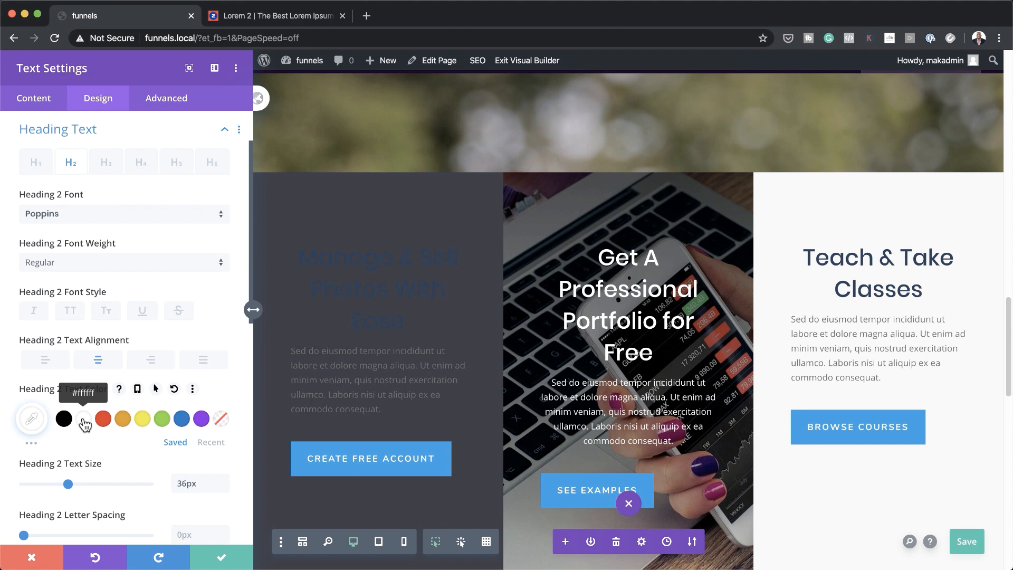
scroll(587, 476, "down", 3)
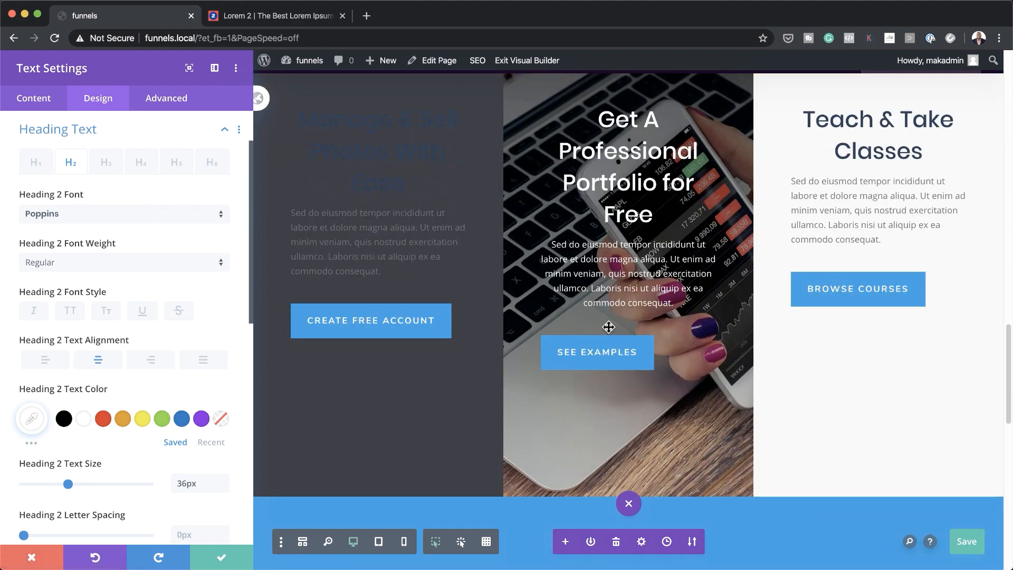
Save the text module, then set the SEE EXAMPLES button's alignment to center
left_click(221, 564)
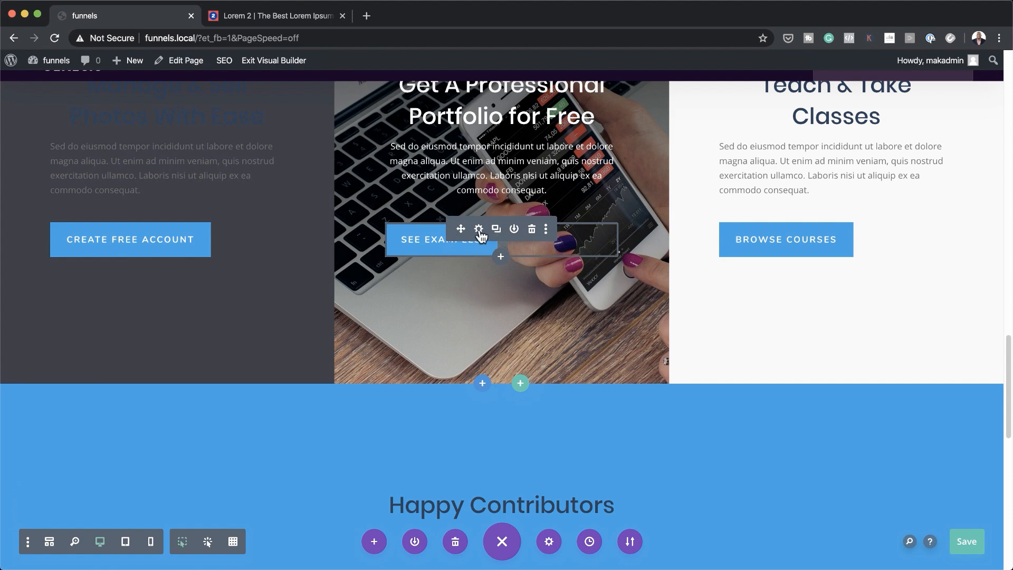
left_click(479, 230)
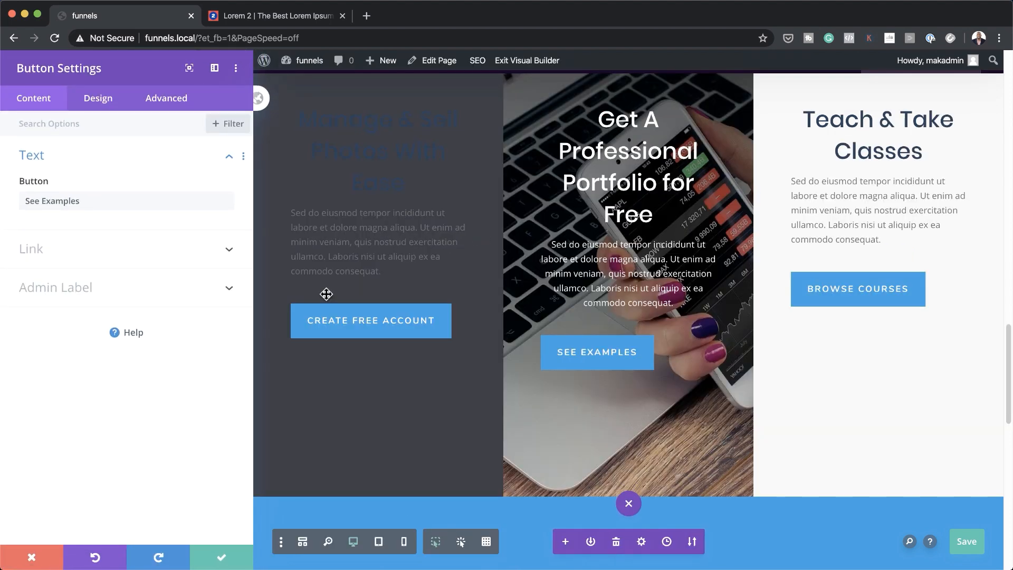
left_click(109, 106)
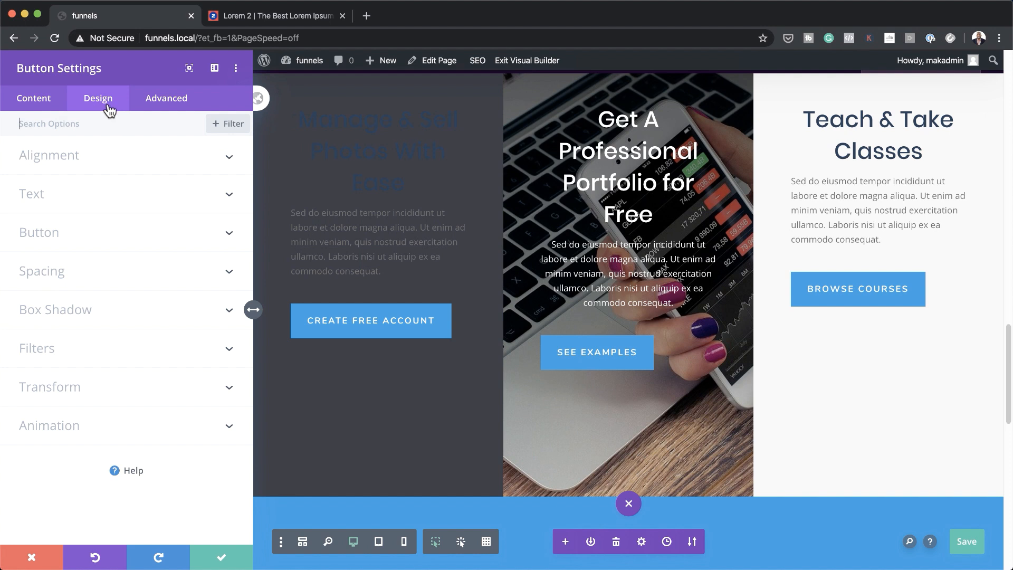
left_click(49, 168)
left_click(125, 205)
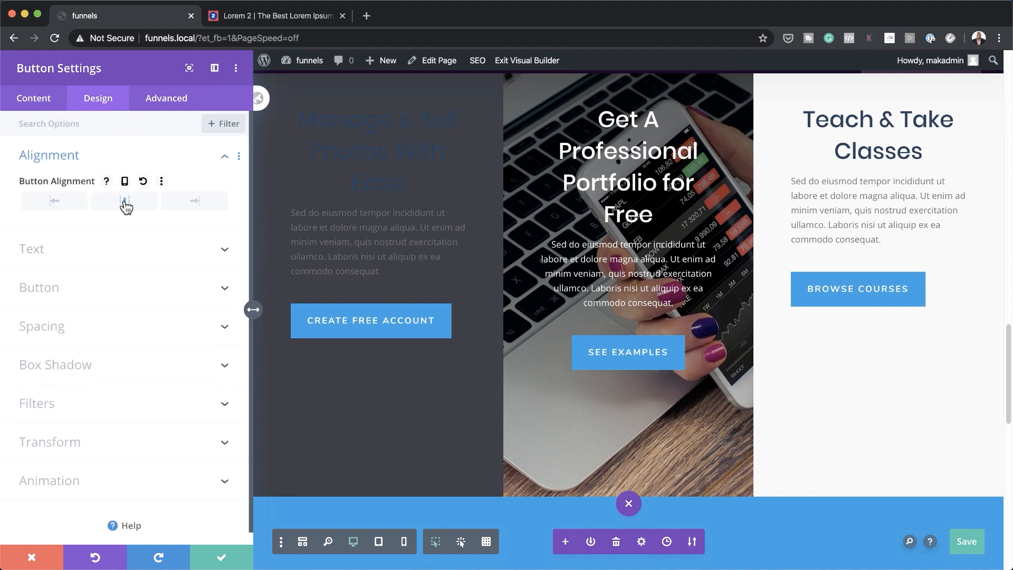
left_click(219, 558)
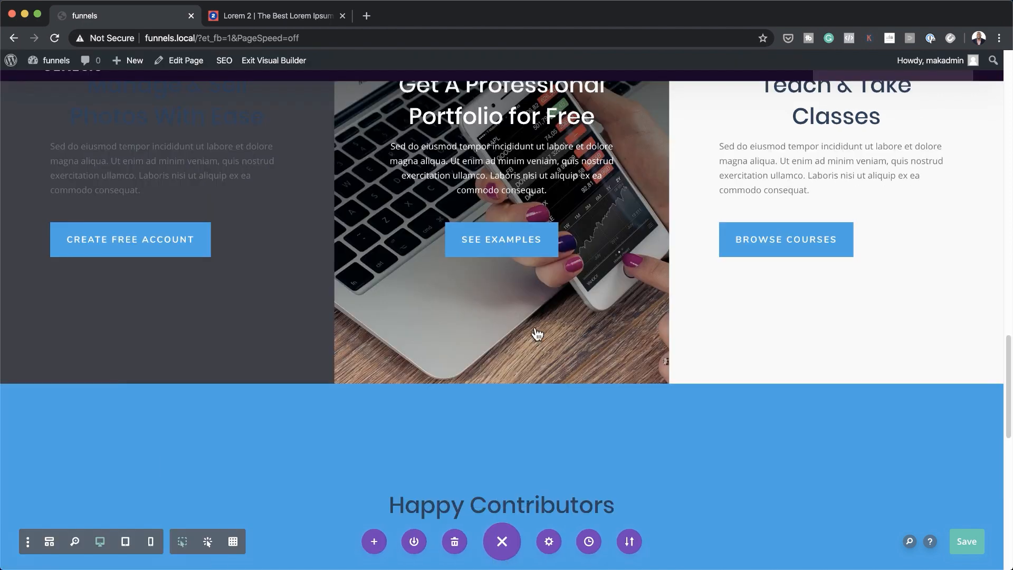
scroll(584, 340, "up", 4)
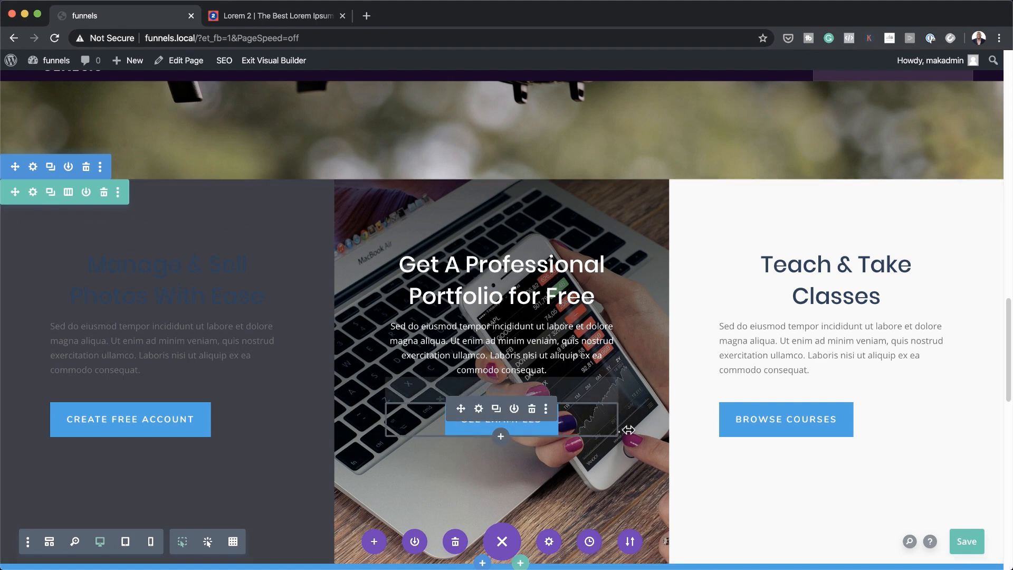
Set the Happy Contributors section's background colour to dark navy #003049 and save
scroll(627, 430, "down", 8)
scroll(628, 429, "down", 7)
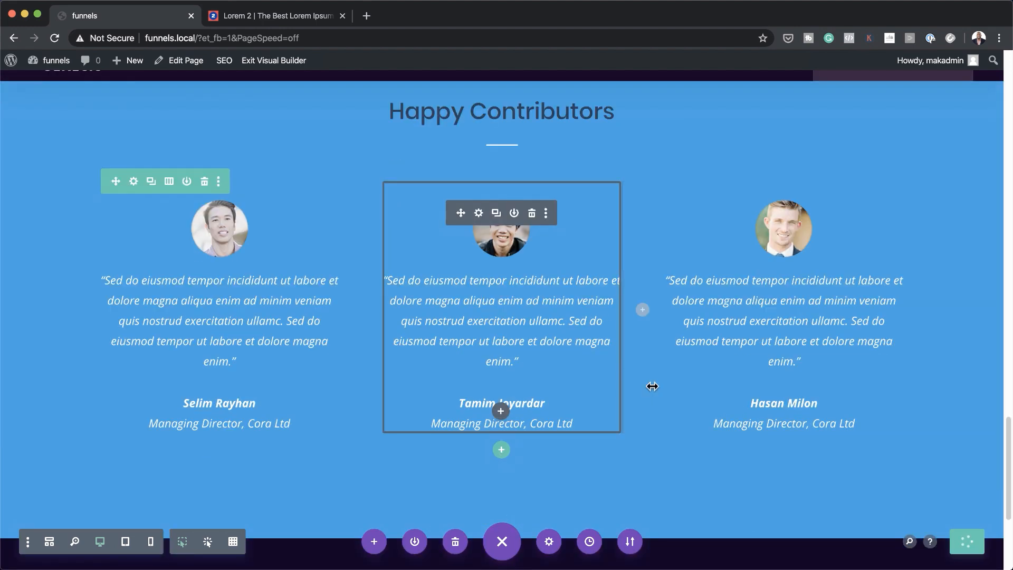
scroll(726, 438, "up", 4)
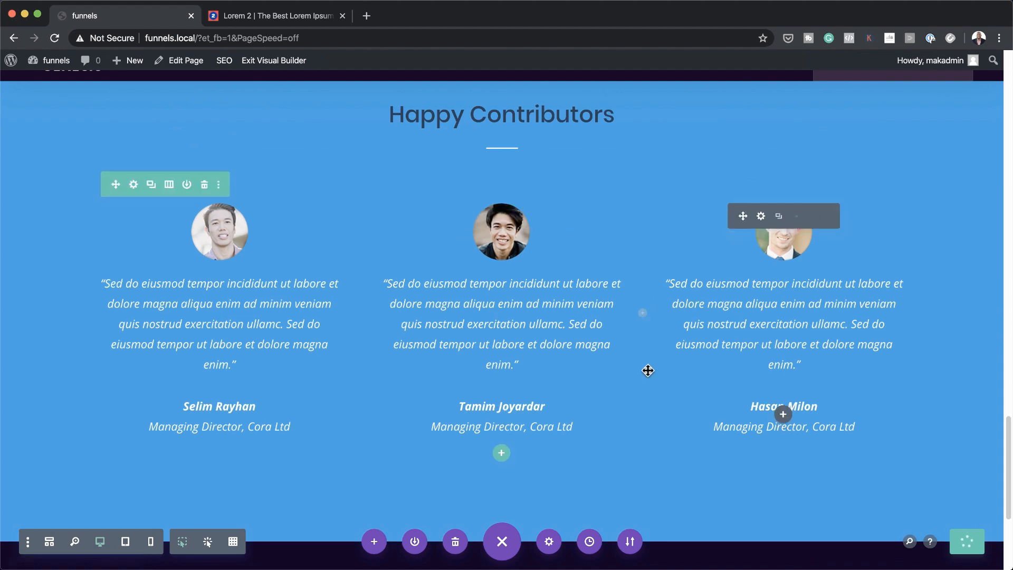
scroll(649, 369, "up", 7)
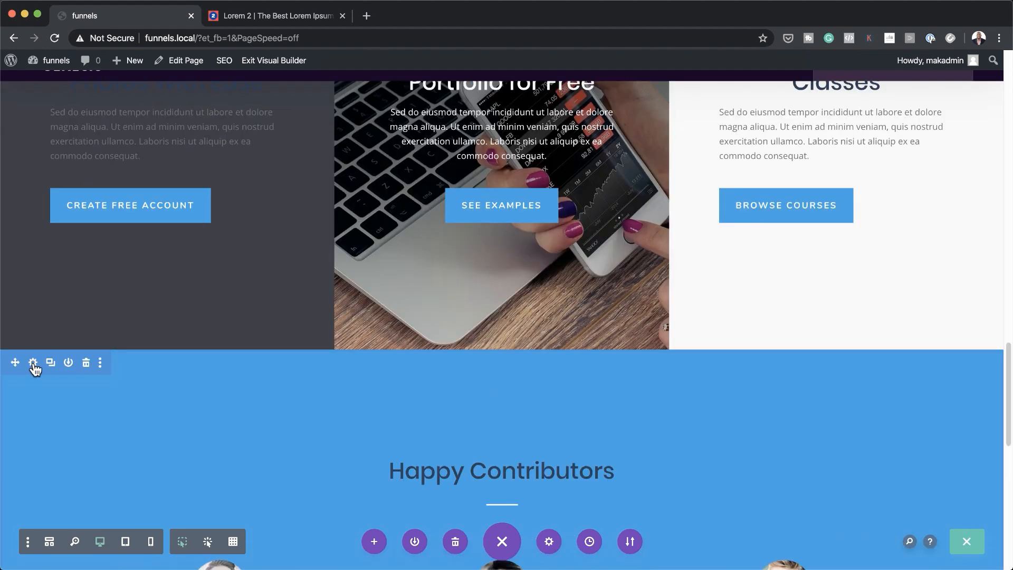
left_click(32, 363)
left_click(65, 193)
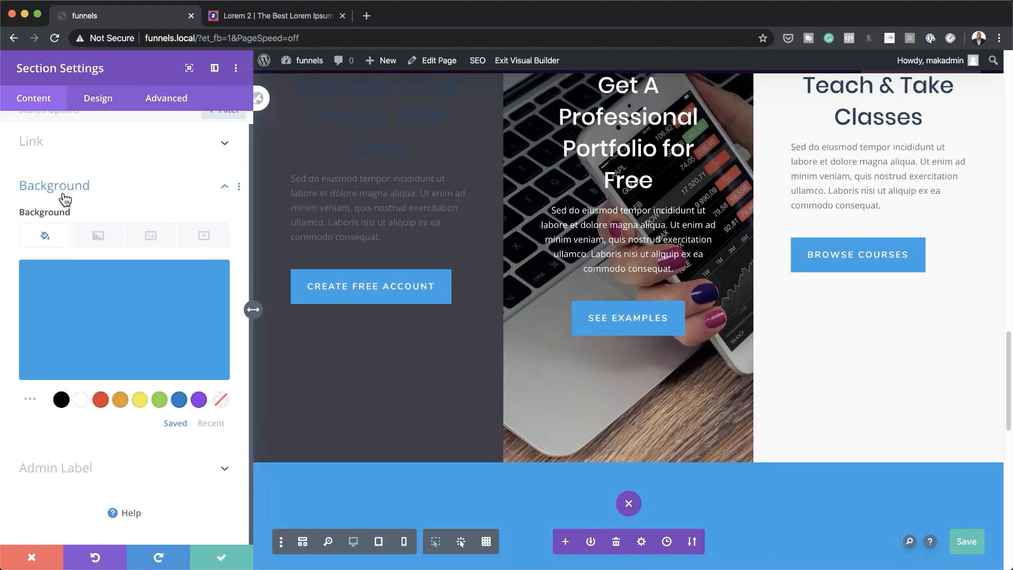
left_click(123, 330)
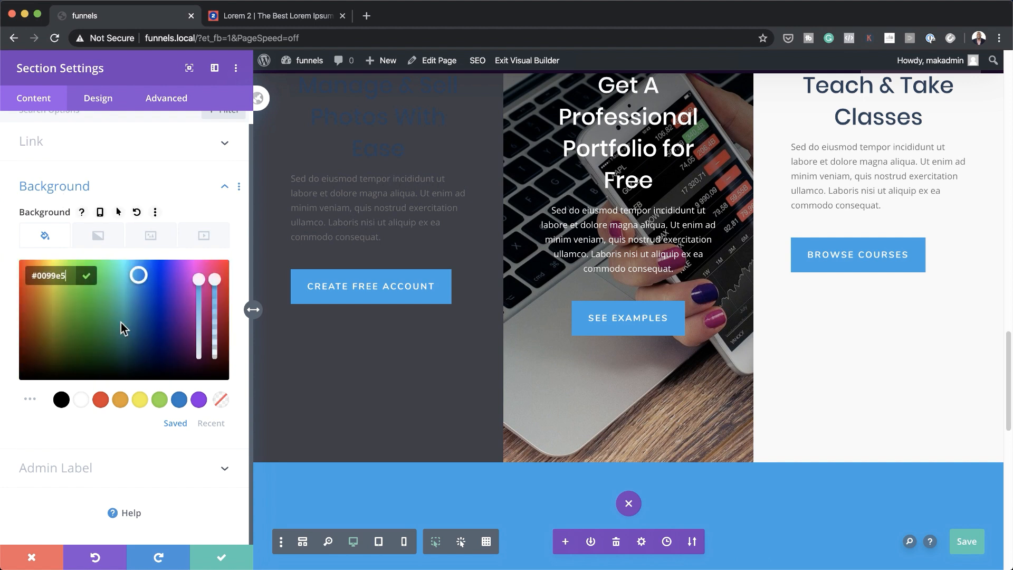
left_click_drag(133, 281, 141, 345)
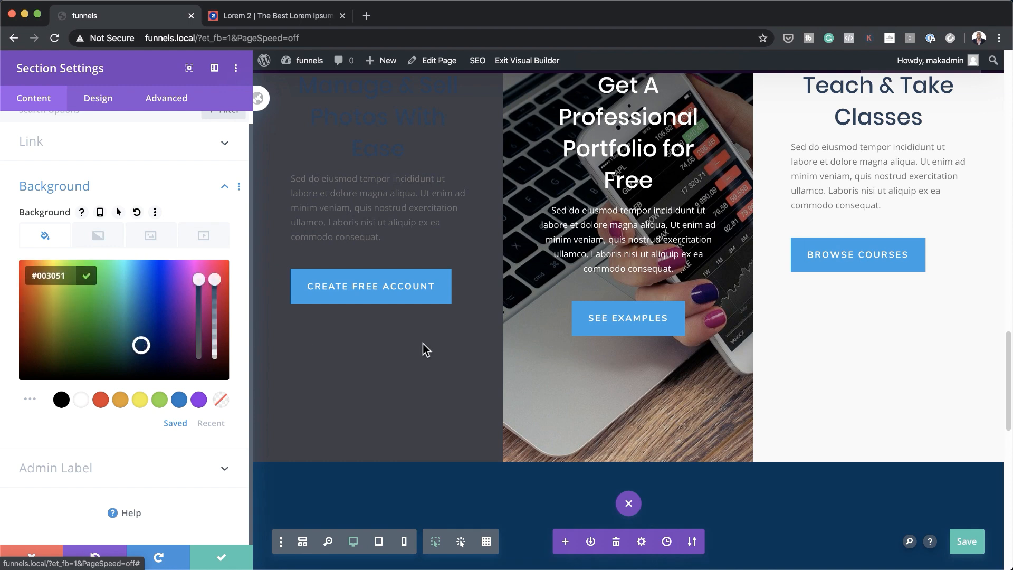
scroll(422, 346, "down", 10)
scroll(424, 344, "up", 6)
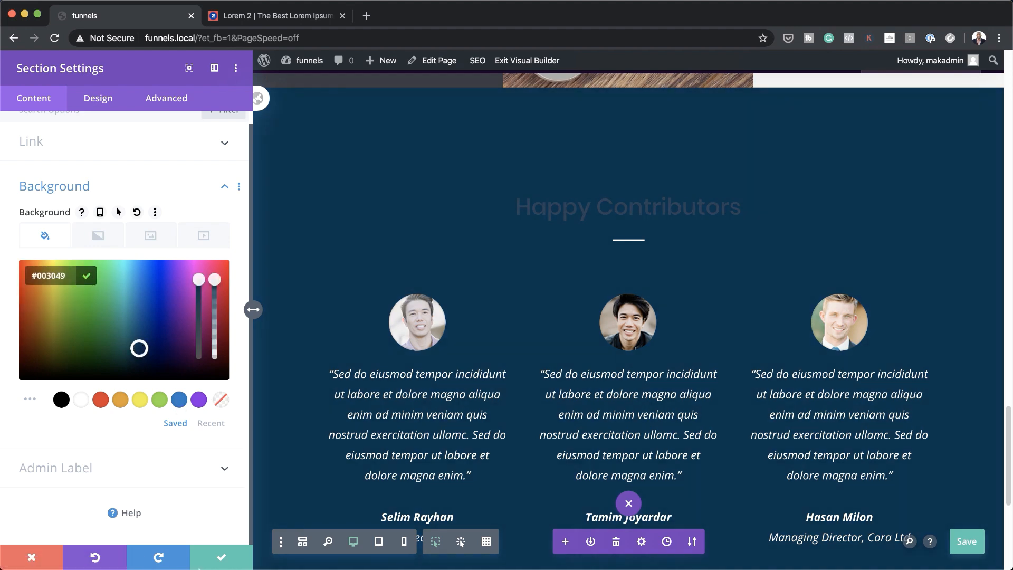
left_click(226, 561)
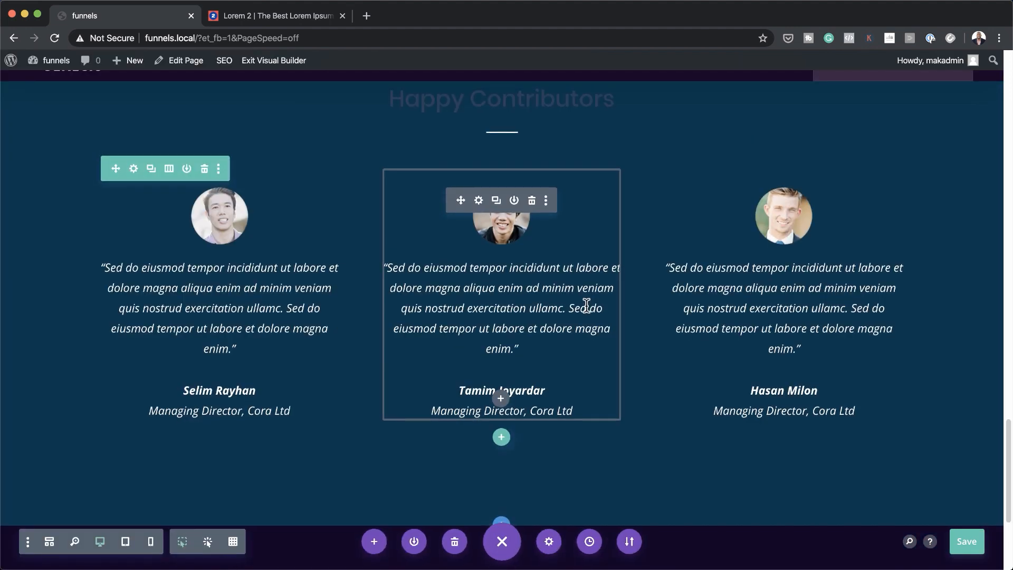
Set the Happy Contributors H2 heading text colour to white and save
scroll(585, 338, "up", 5)
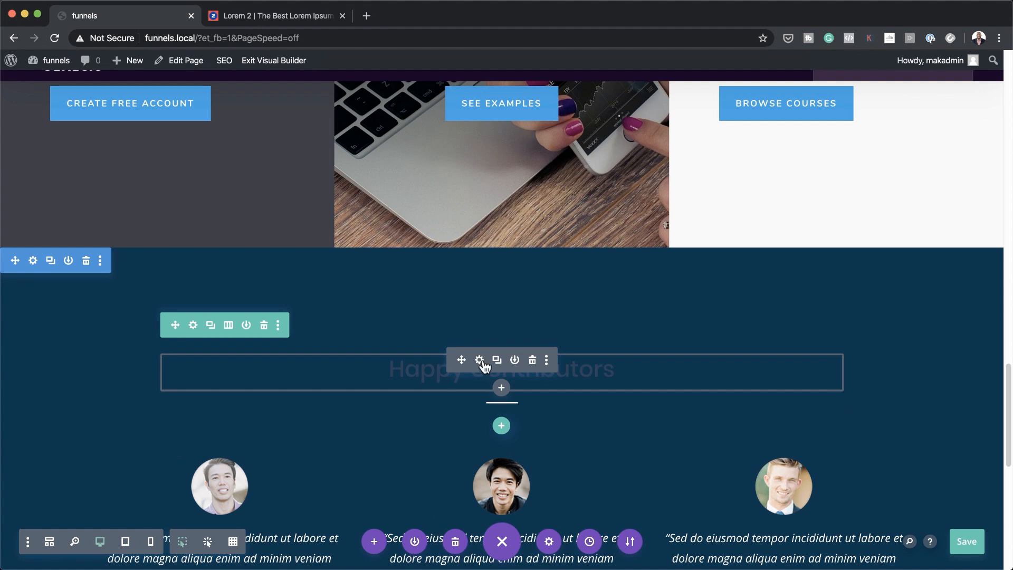
left_click(479, 360)
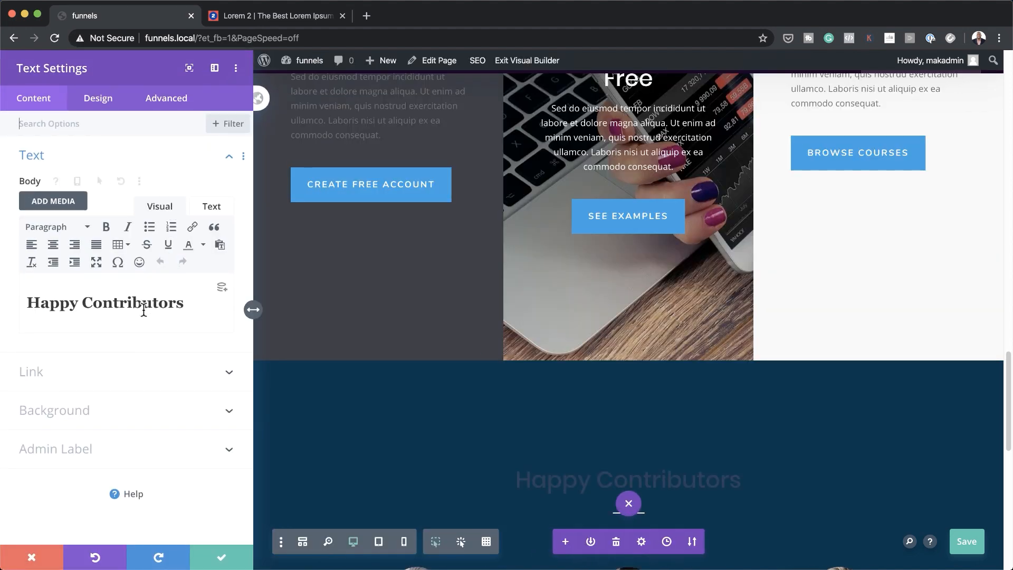
left_click(99, 98)
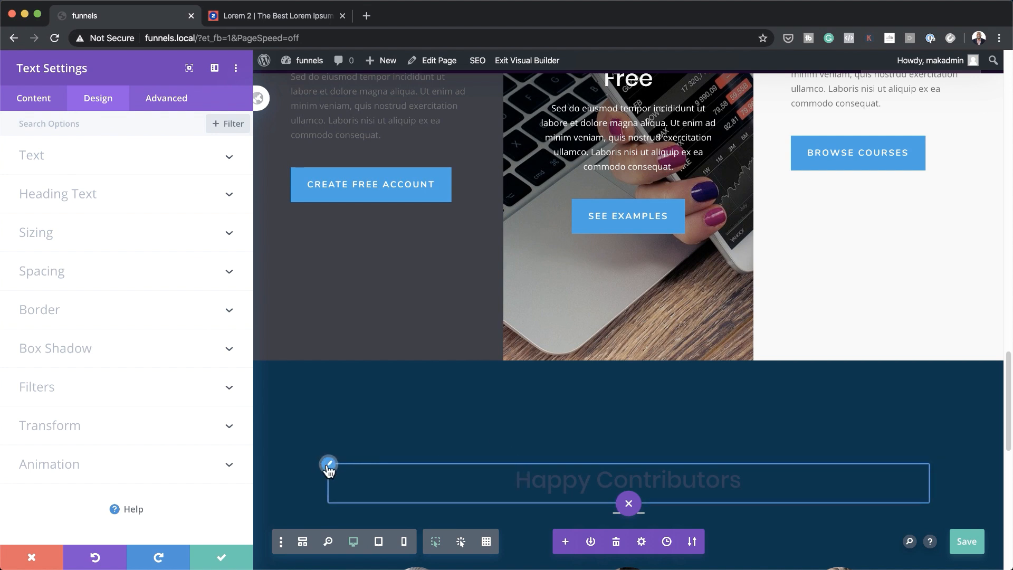
left_click(329, 467)
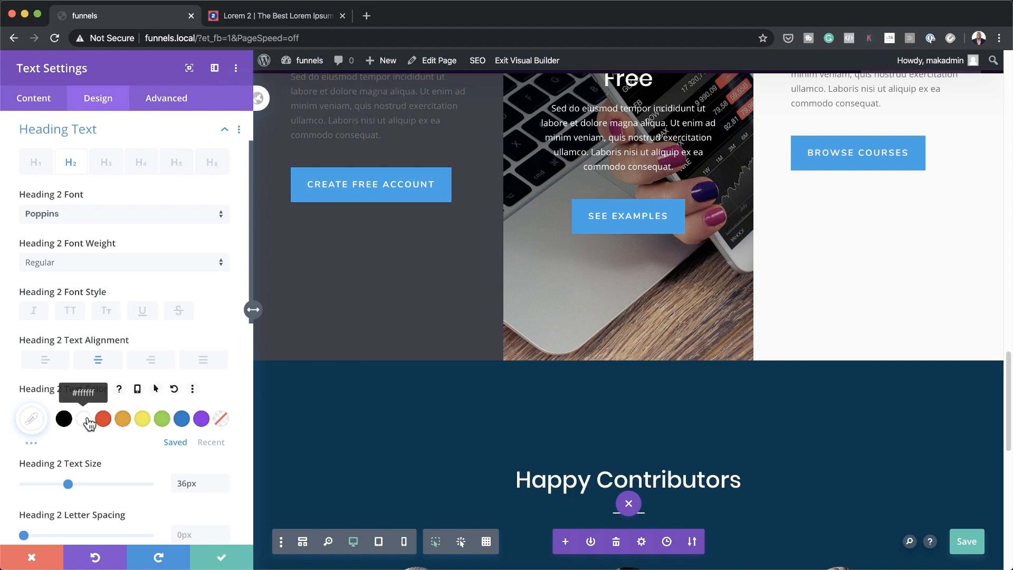
scroll(348, 437, "down", 2)
scroll(362, 455, "down", 2)
left_click(220, 556)
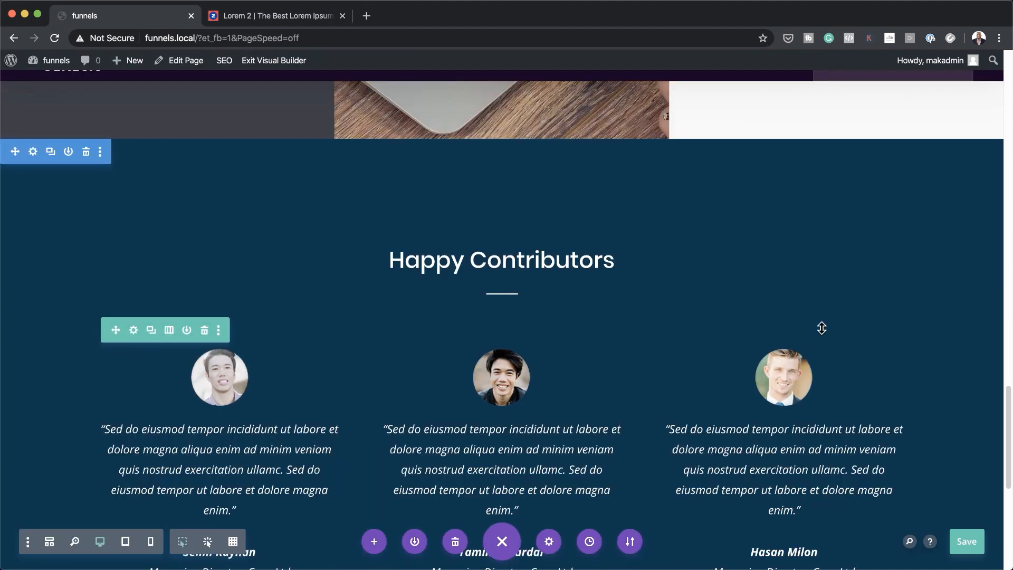
scroll(786, 349, "down", 10)
scroll(918, 450, "up", 20)
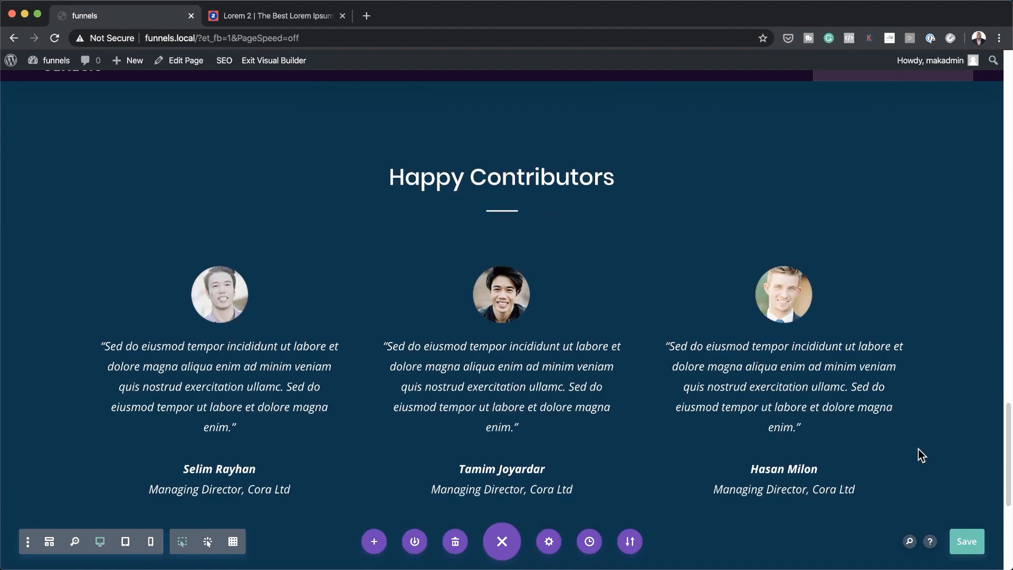
scroll(918, 455, "up", 10)
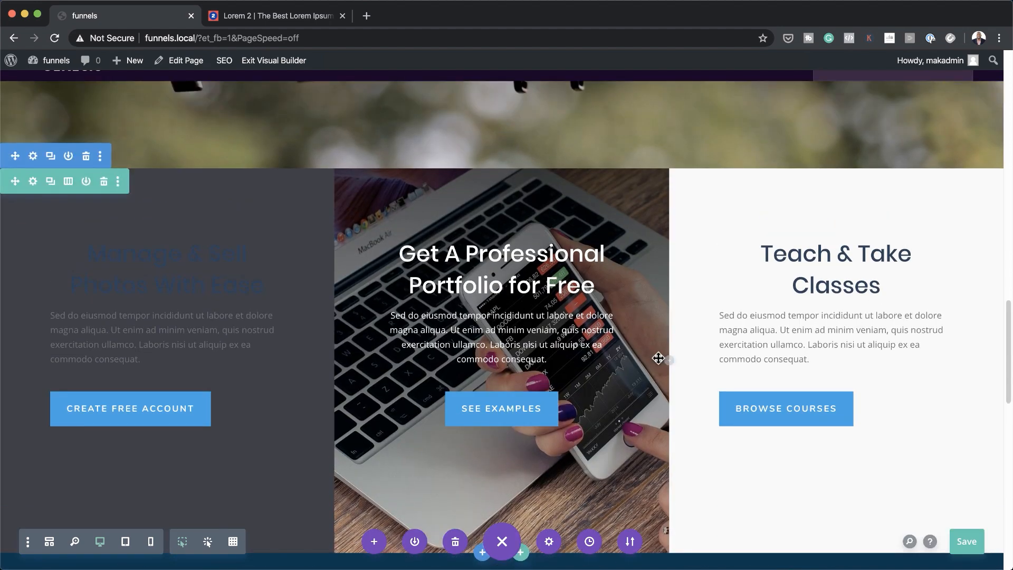
scroll(844, 406, "up", 15)
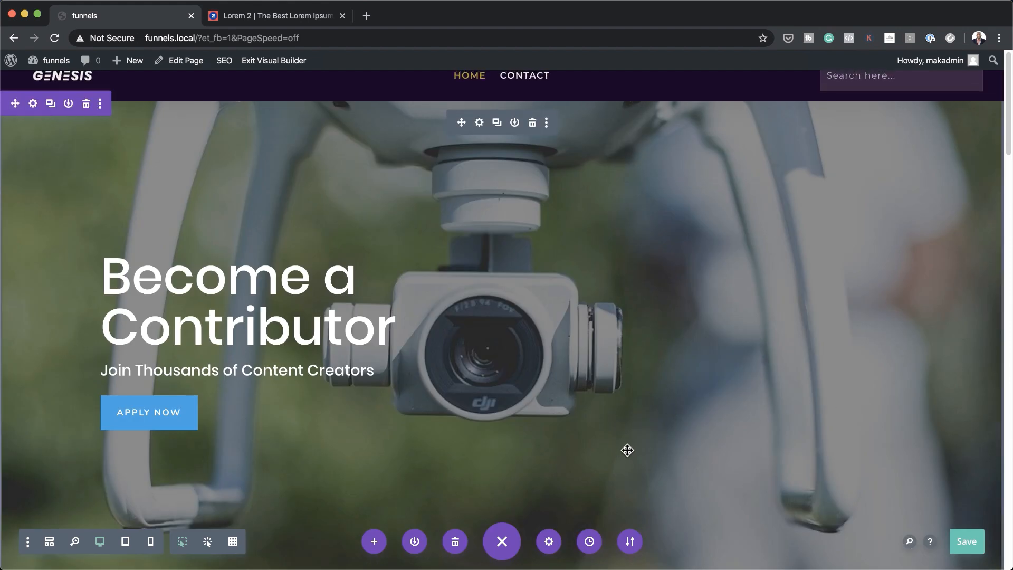
scroll(626, 450, "down", 10)
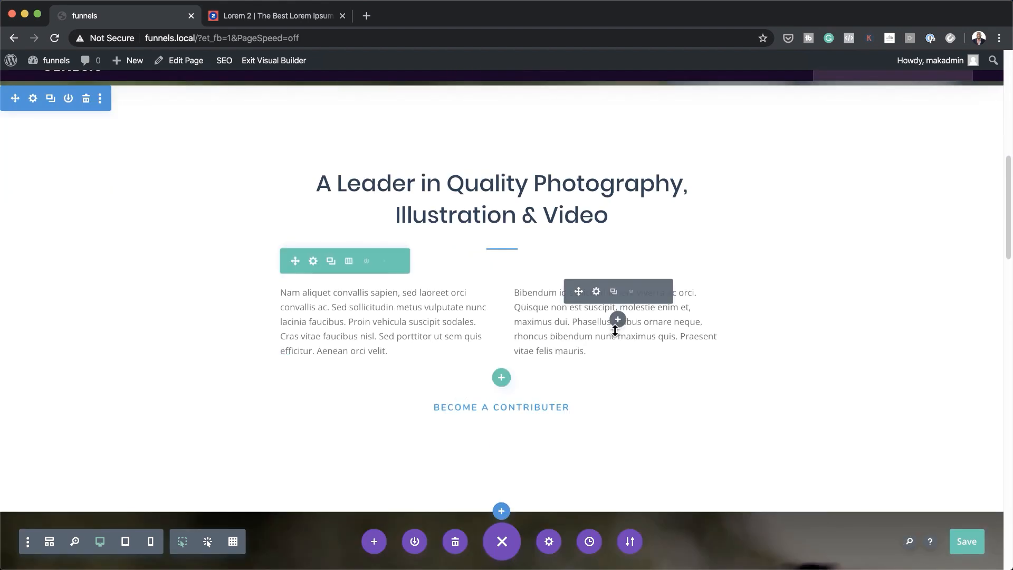